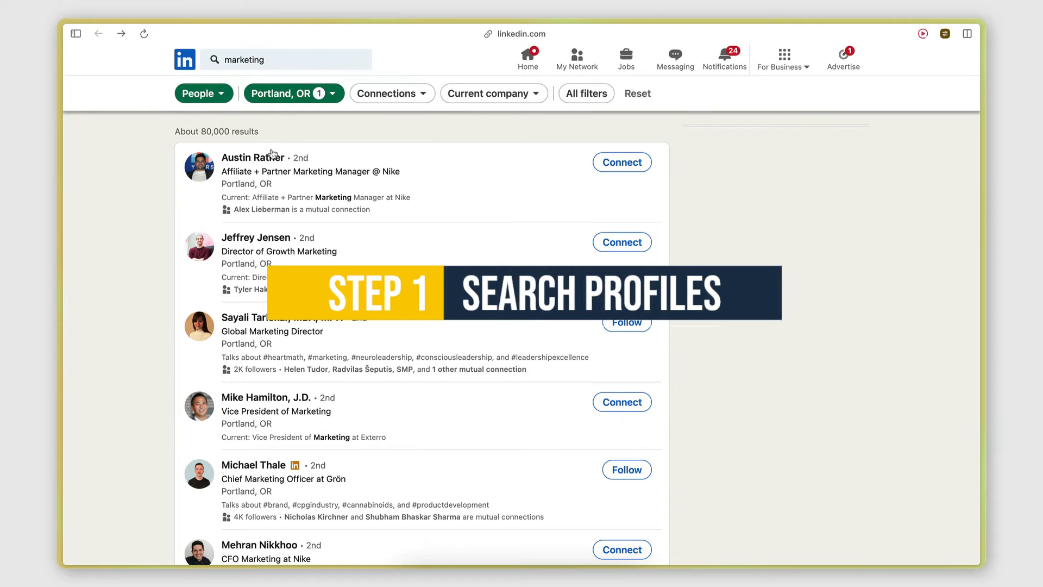
Look through the LinkedIn people results for marketing in Portland, OR, and check the search keyword.
scroll(712, 200, down, 10)
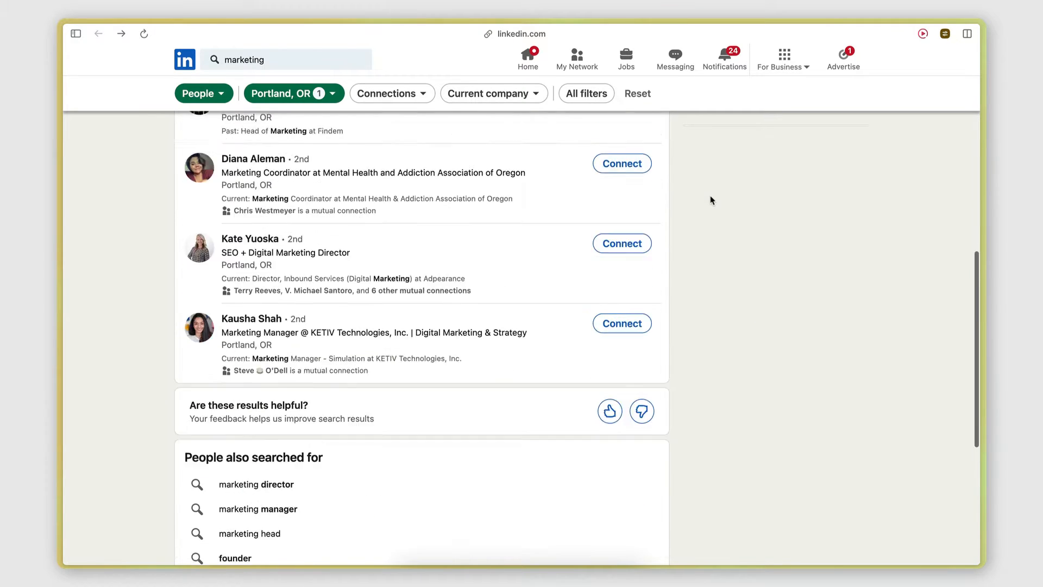
scroll(711, 201, down, 1)
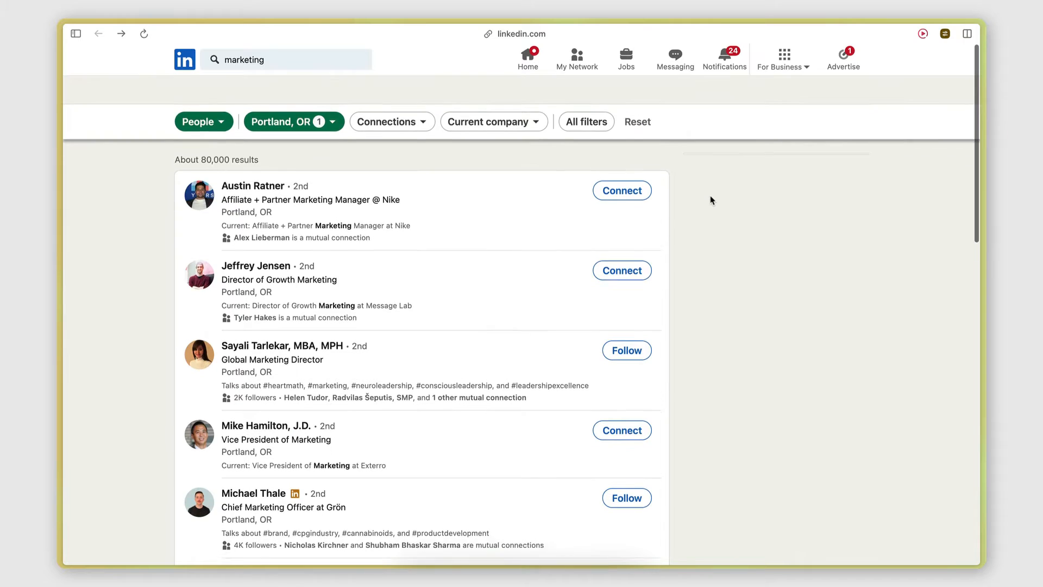
scroll(711, 200, down, 1)
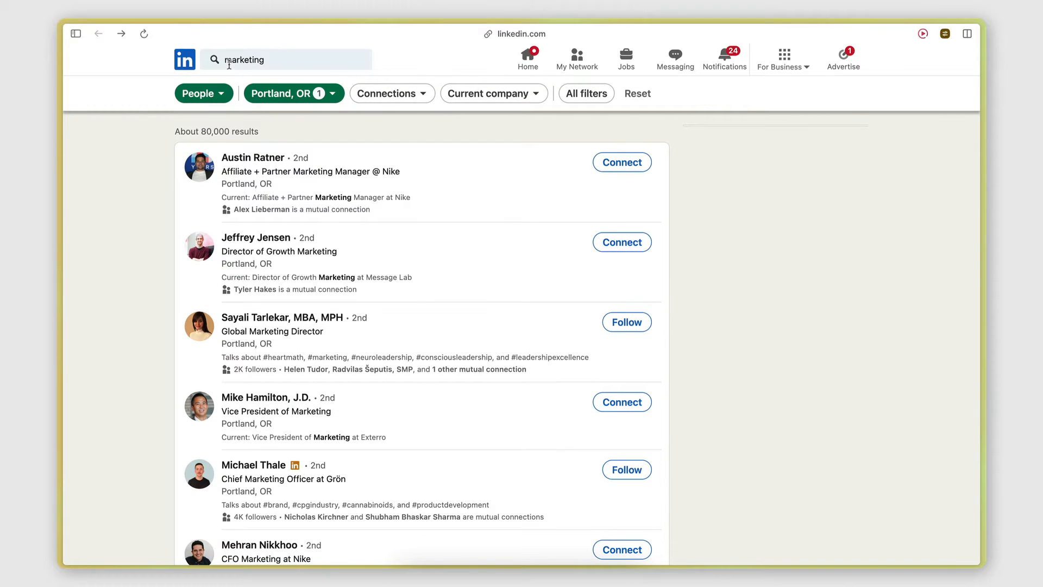
drag(227, 62, 308, 63)
click(81, 171)
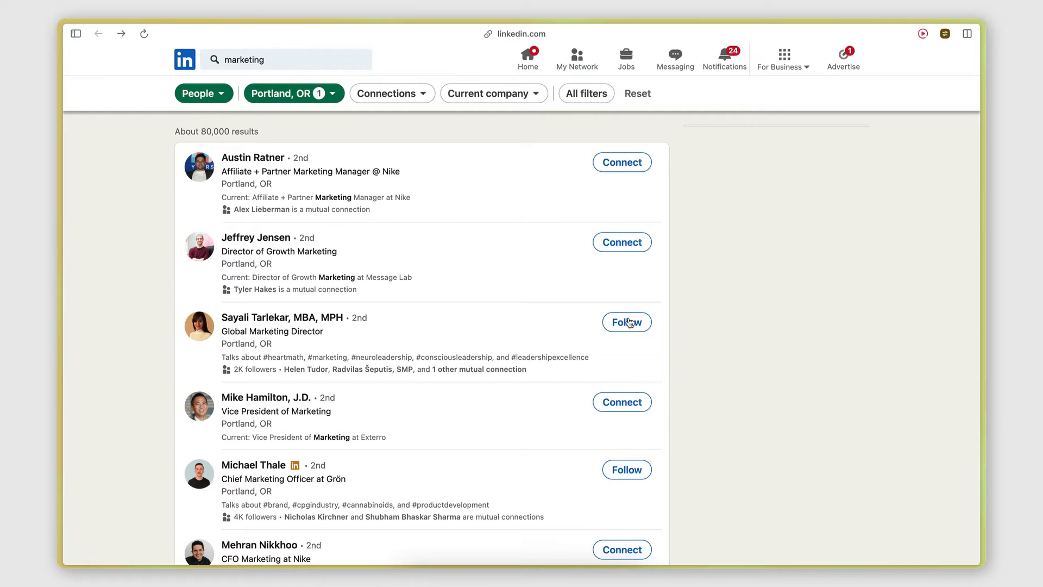
click(602, 162)
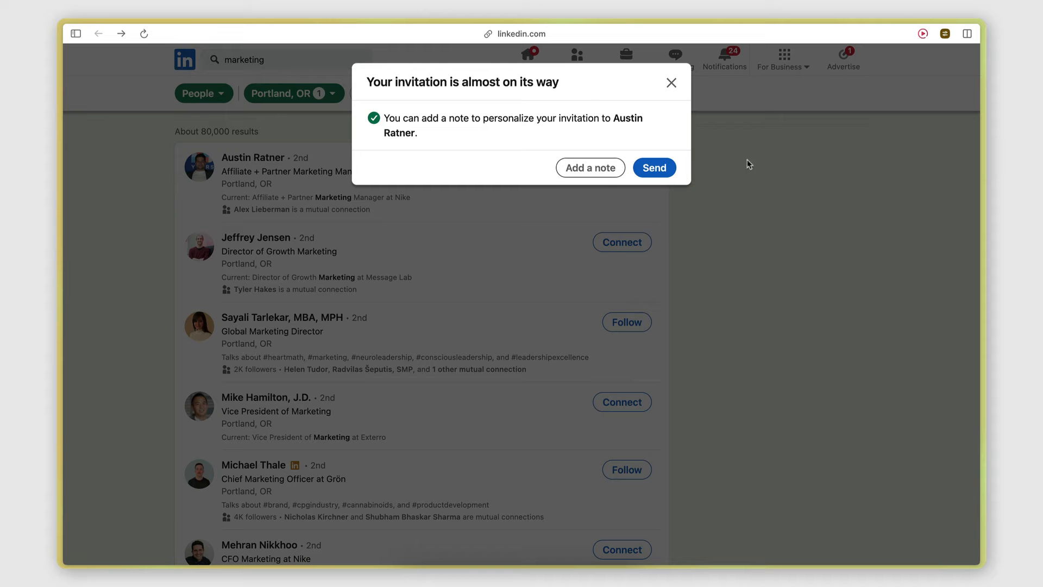
click(588, 167)
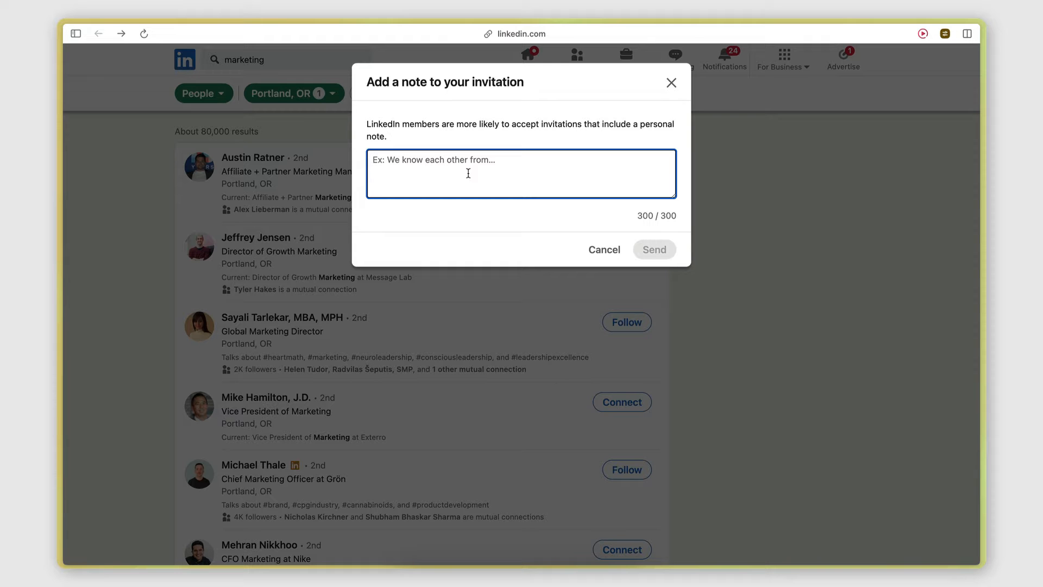
click(671, 83)
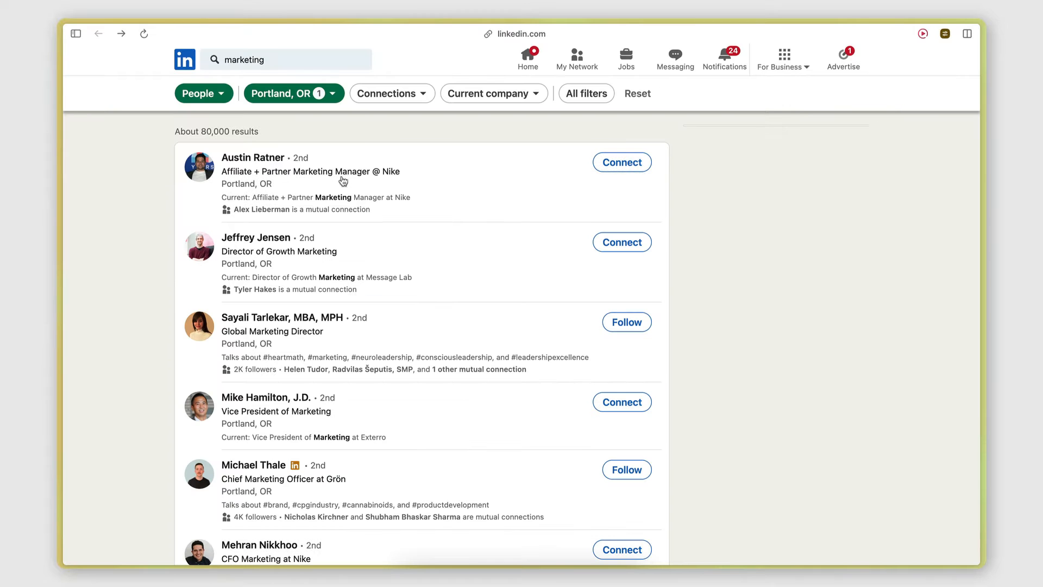
Review the first search result's profile, including the work experience, and return to the search results.
click(253, 159)
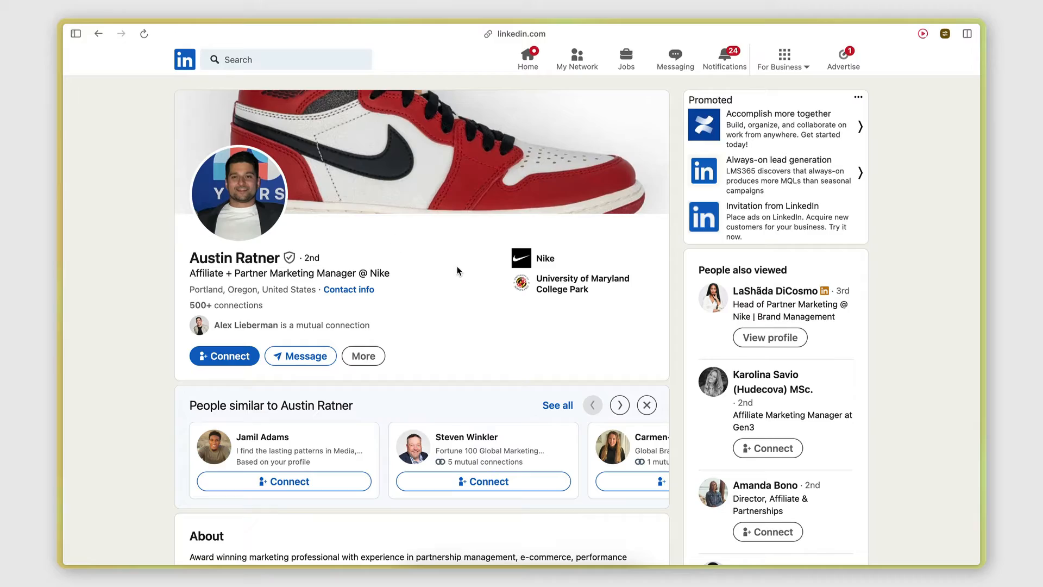
scroll(448, 296, down, 15)
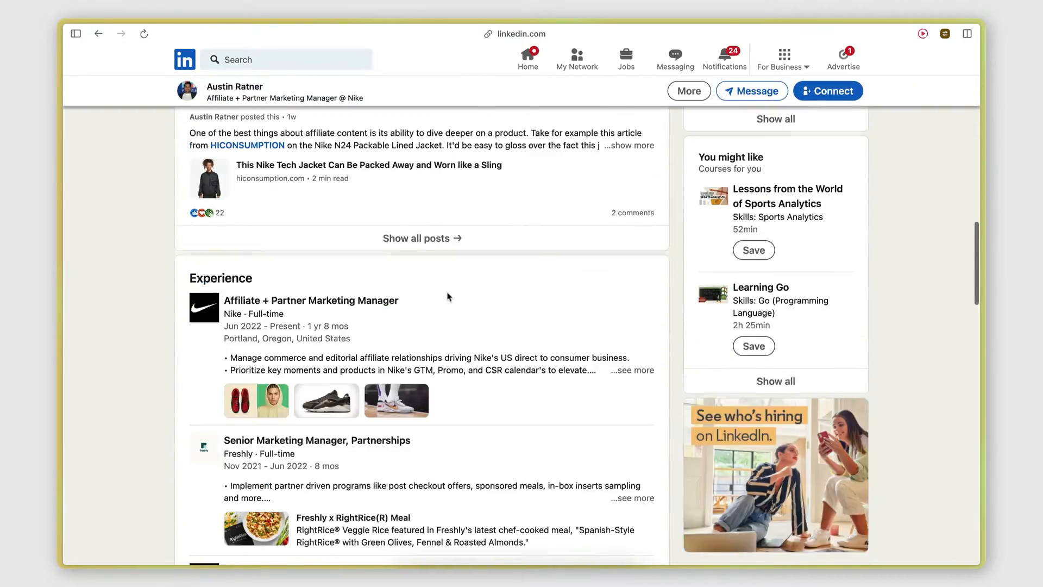
scroll(448, 296, down, 5)
scroll(447, 296, up, 20)
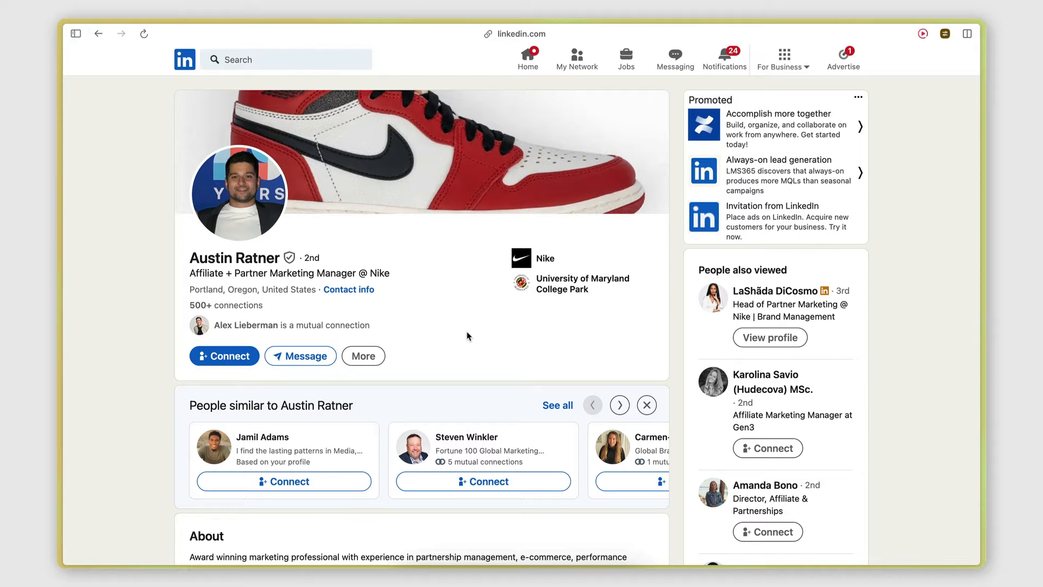
click(99, 34)
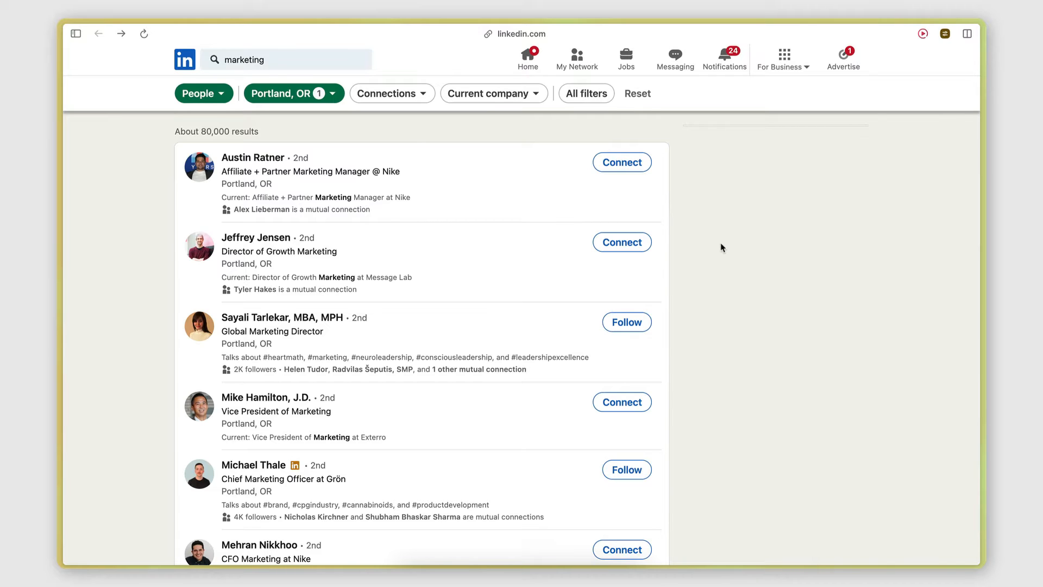
Switch to the PhantomBuster dashboard and hide the browser sidebar.
click(76, 34)
click(112, 168)
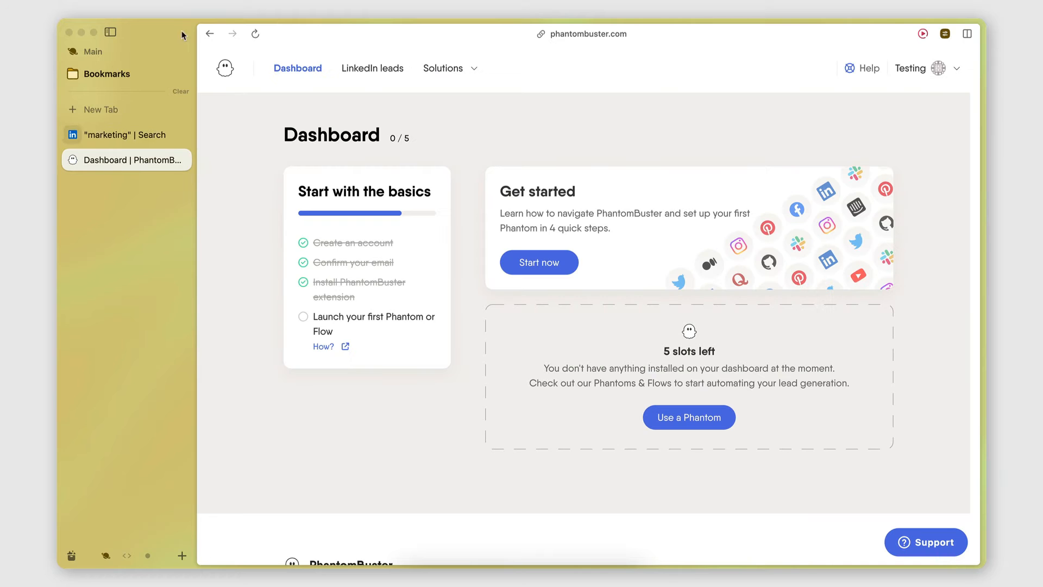
click(111, 32)
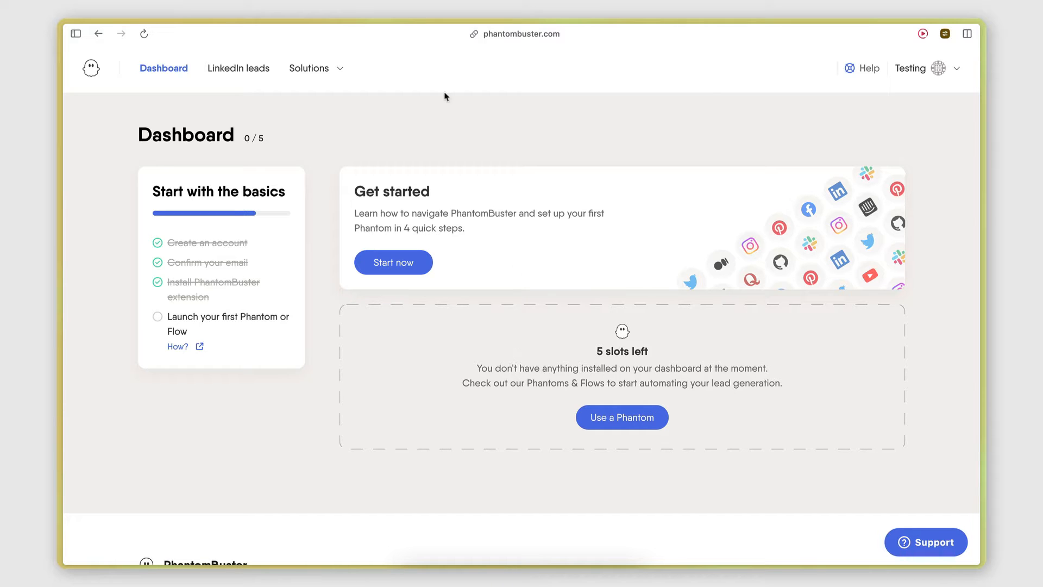
Search the PhantomBuster solutions for "linkedin search export".
click(305, 75)
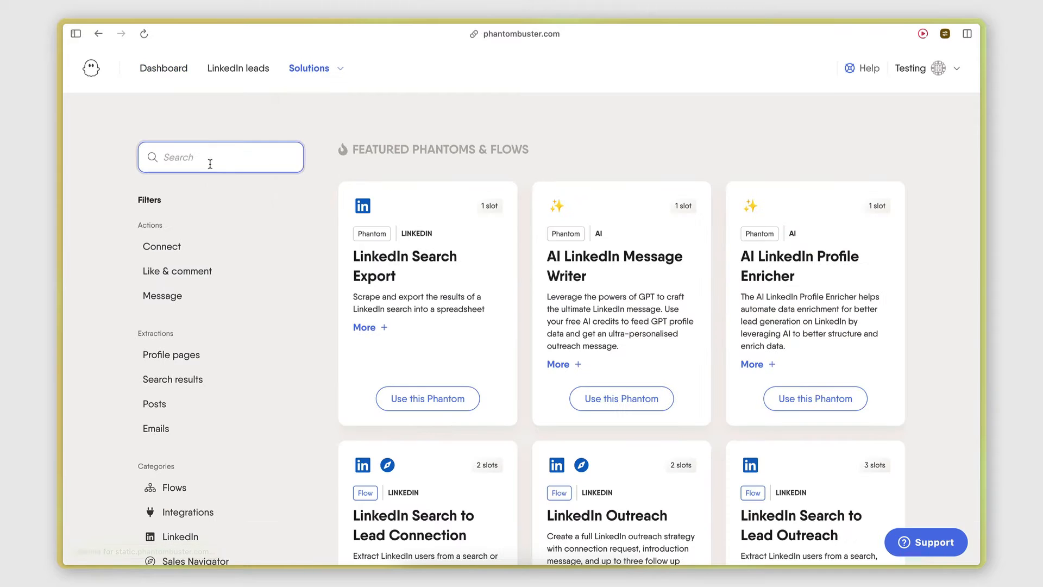
click(210, 163)
text(linkedin)
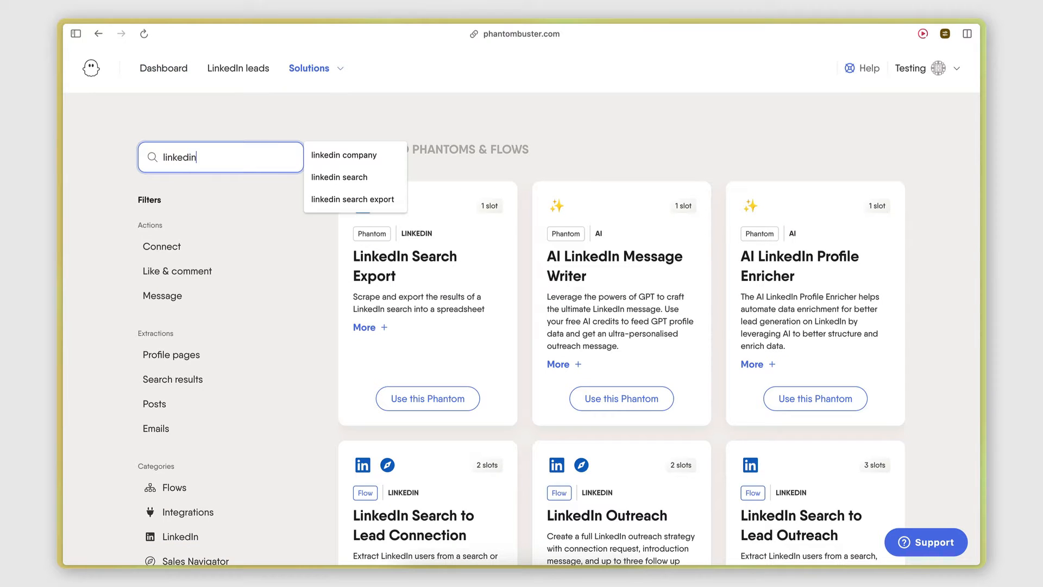
text( search e)
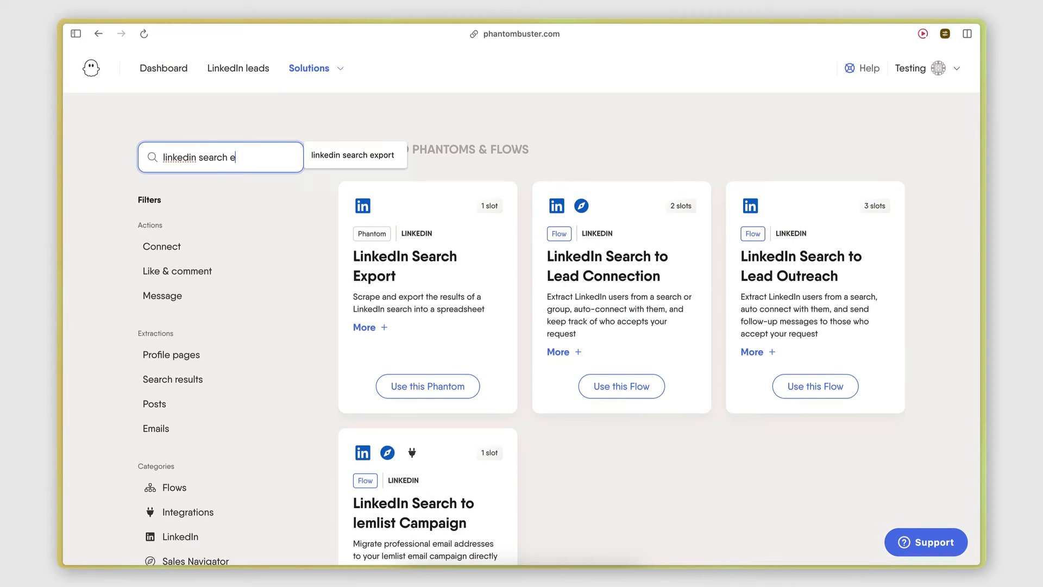
text(xport)
click(374, 173)
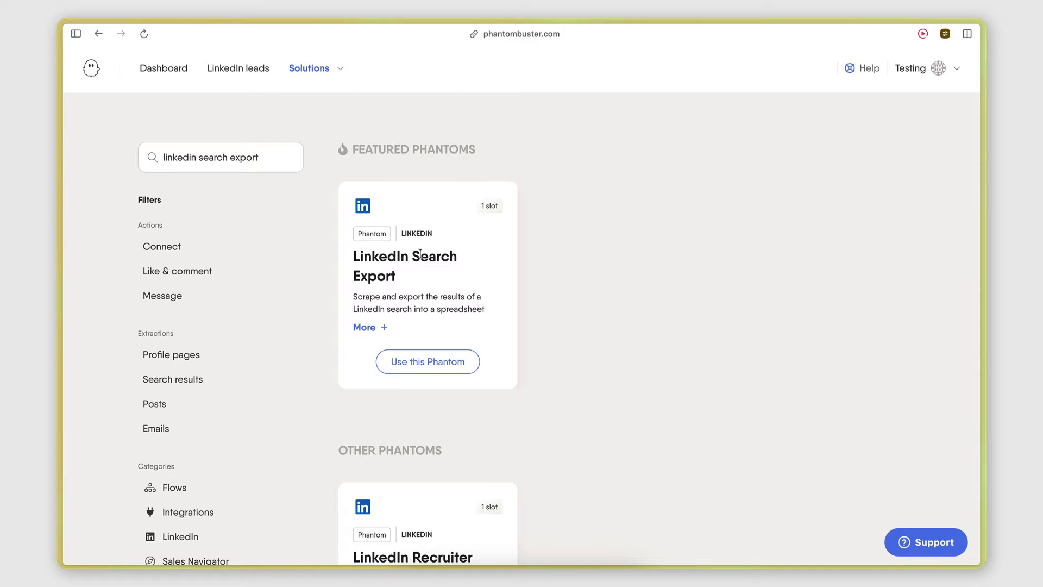
Check the LinkedIn search page, return to PhantomBuster and start using the LinkedIn Search Export Phantom.
click(76, 33)
click(125, 135)
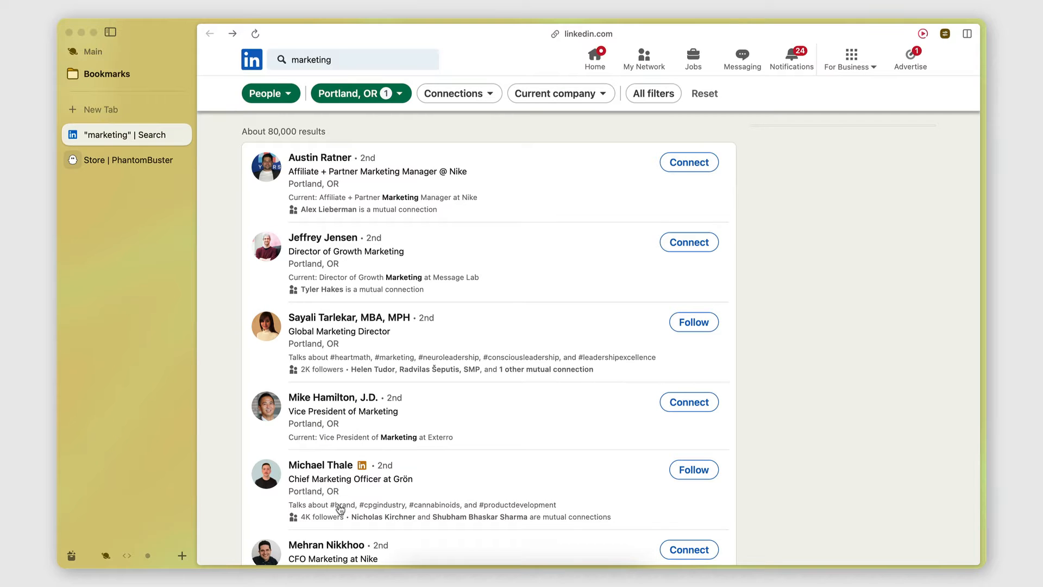
click(121, 190)
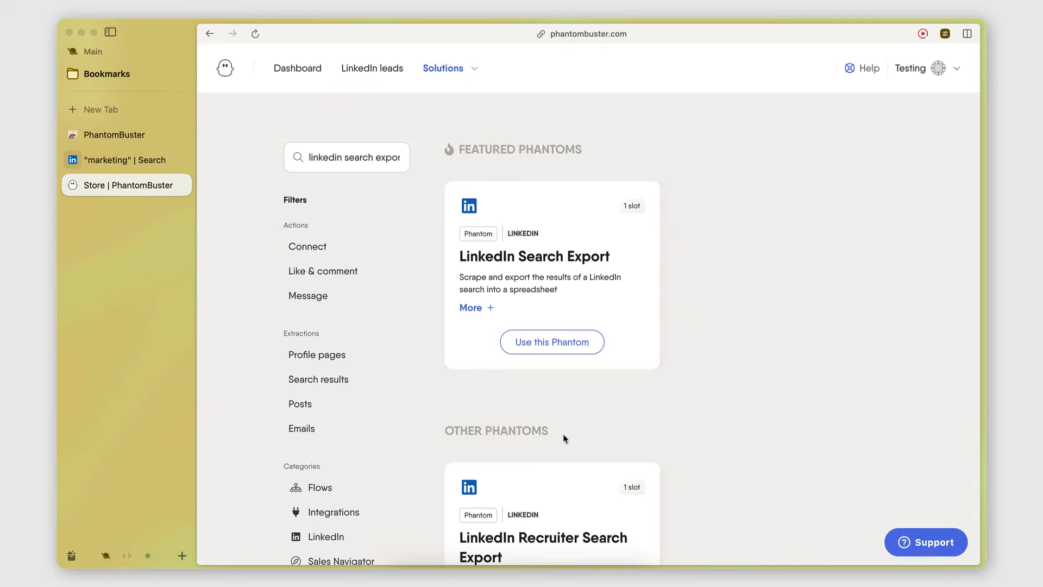
click(520, 343)
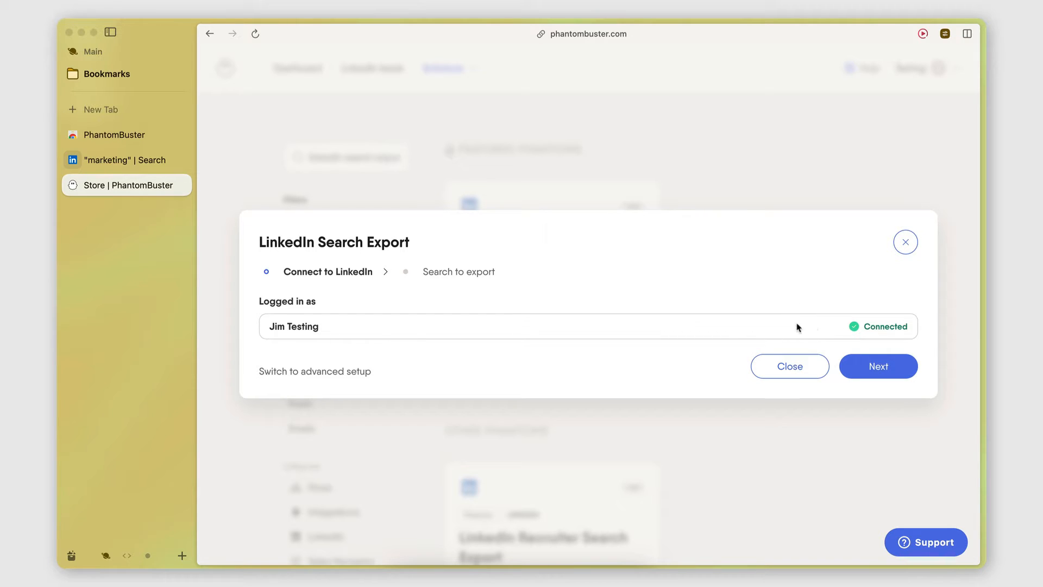
View the PhantomBuster extension's Chrome Web Store page and the LinkedIn search, and return to the Phantom setup.
click(109, 134)
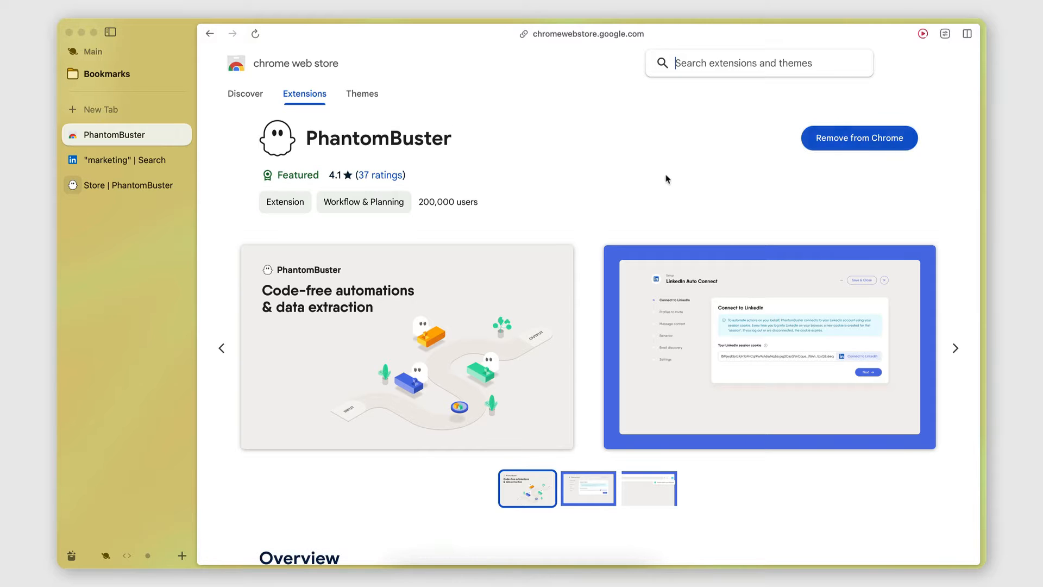
click(111, 163)
click(114, 185)
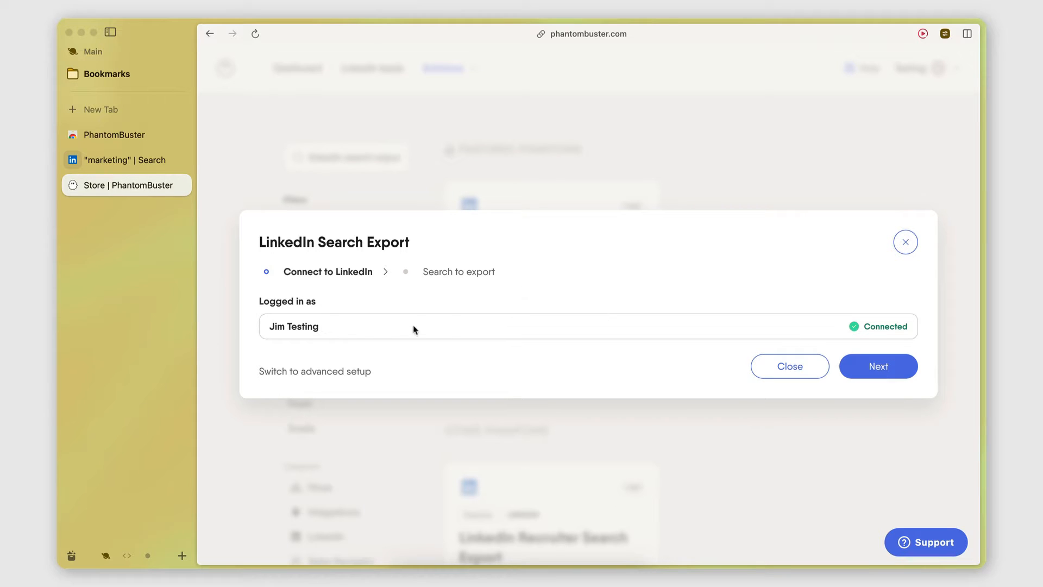
Continue with the connected LinkedIn account and name the search "Marketing Professionals - Portland".
right_click(869, 366)
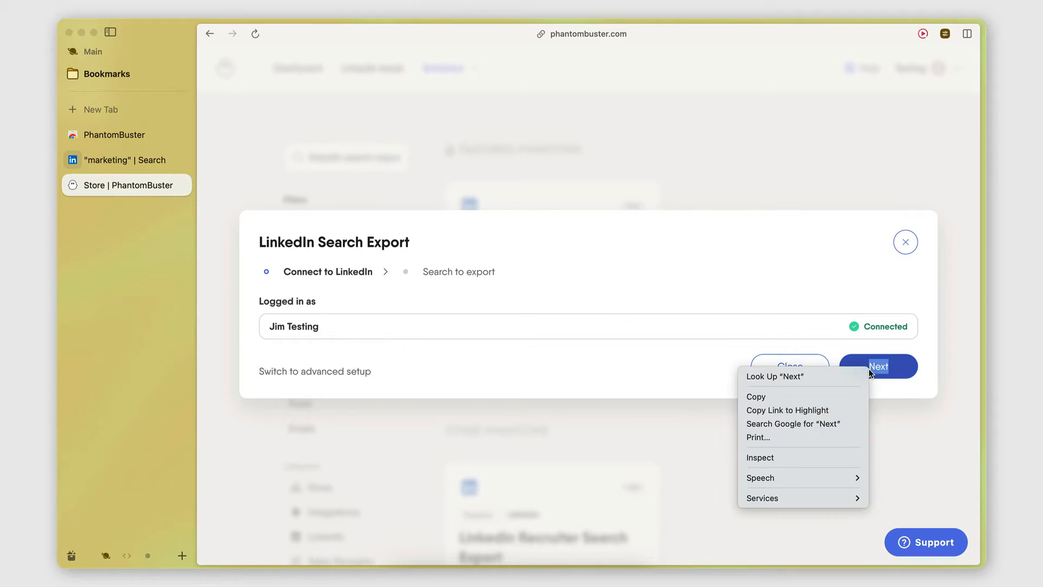
click(842, 348)
click(869, 368)
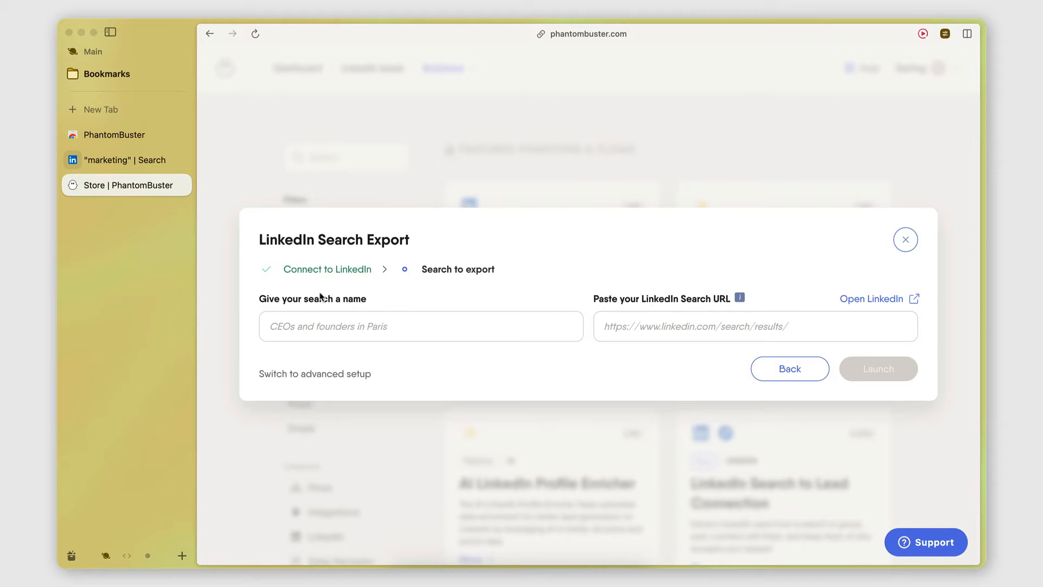
click(333, 338)
text(Marketing Professionals - Portland)
click(433, 350)
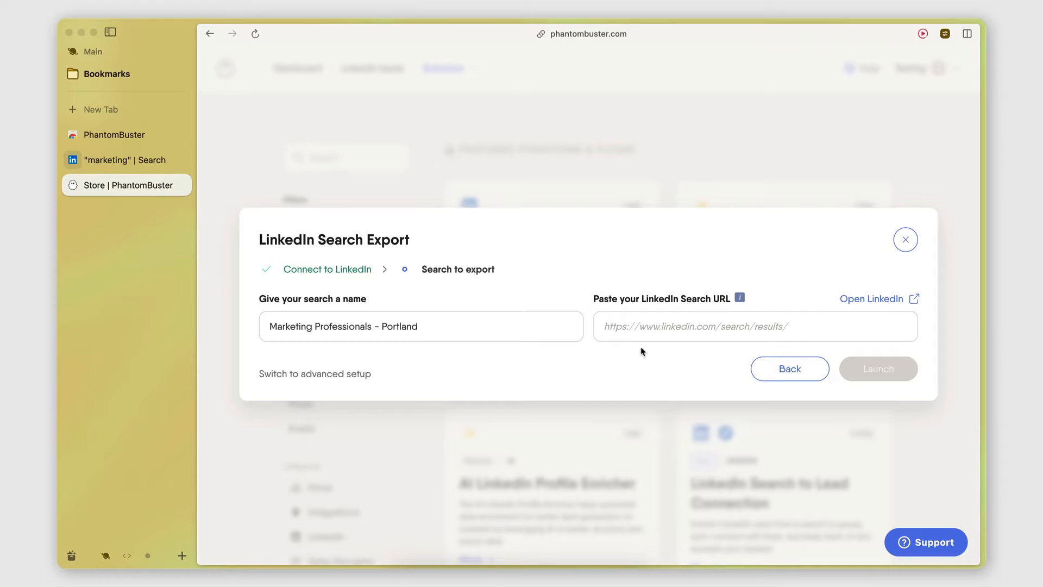
Copy the URL of the LinkedIn marketing people search and paste it as the search URL in the Phantom setup.
click(114, 166)
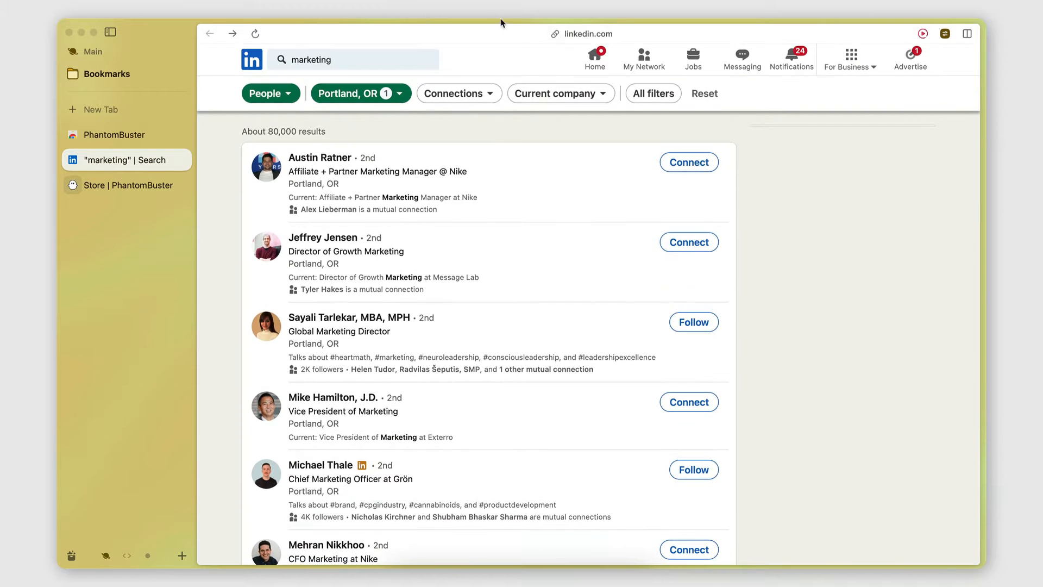
click(554, 35)
click(128, 184)
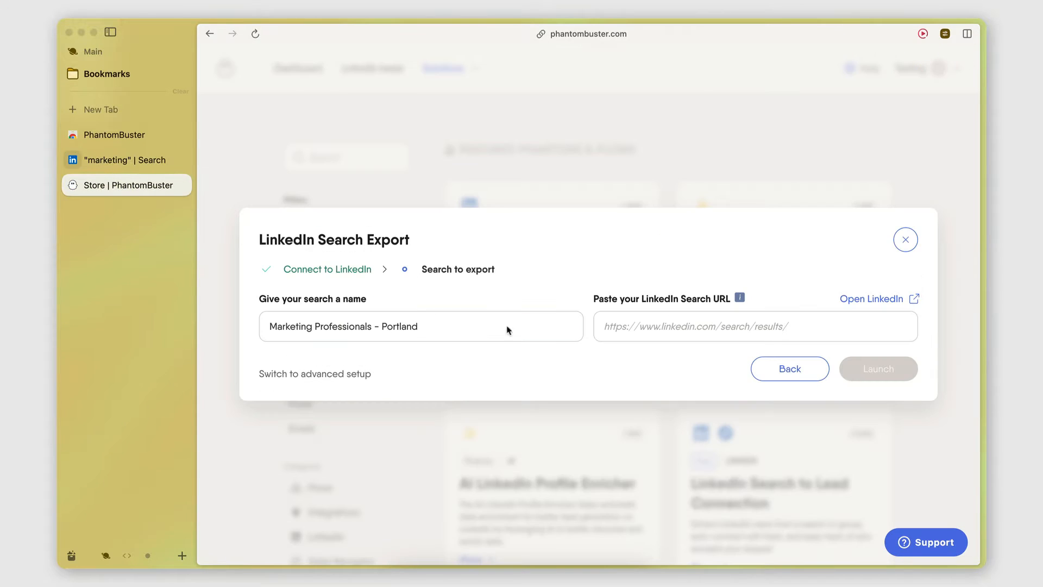
click(618, 324)
key(super+v)
click(623, 360)
click(685, 319)
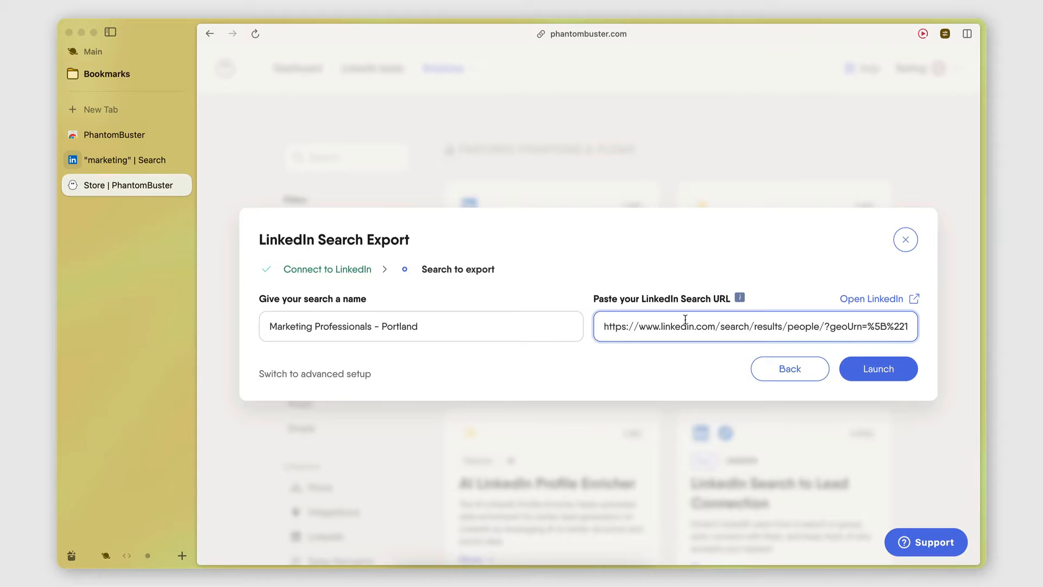
click(588, 337)
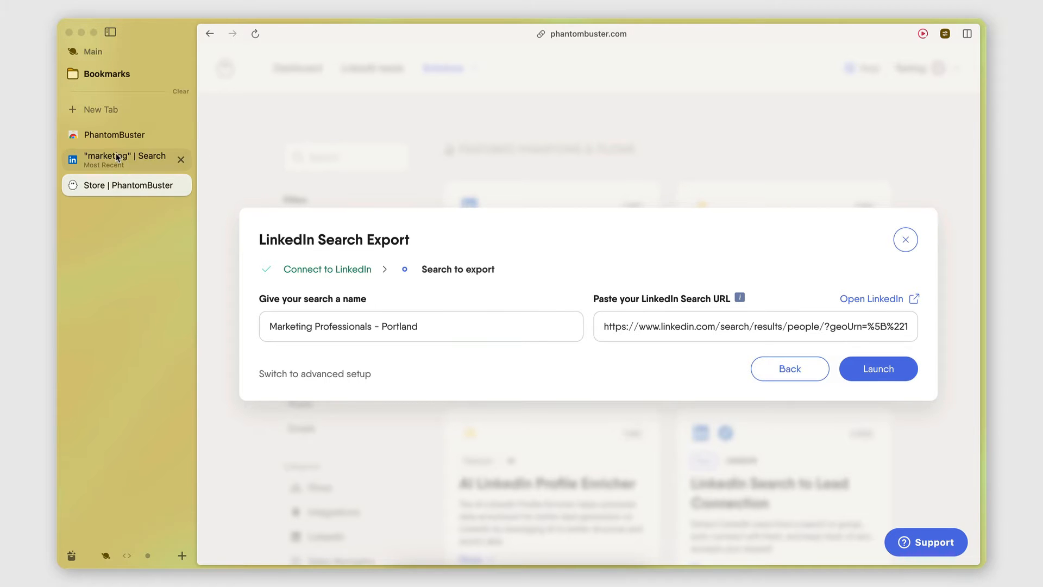
Check how many result pages the LinkedIn search has and view page 2 of the results.
click(168, 159)
scroll(401, 197, down, 15)
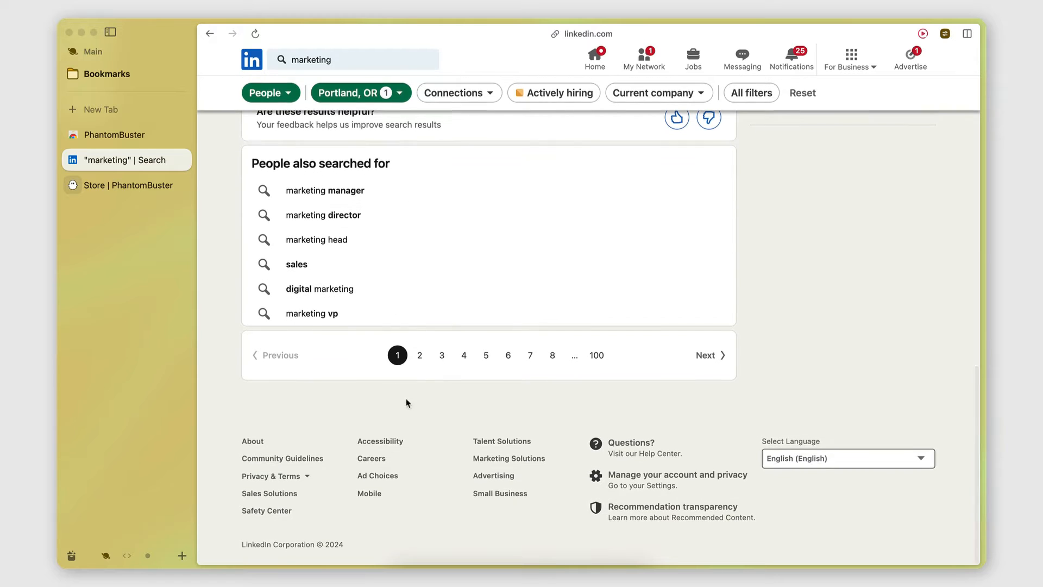
click(418, 356)
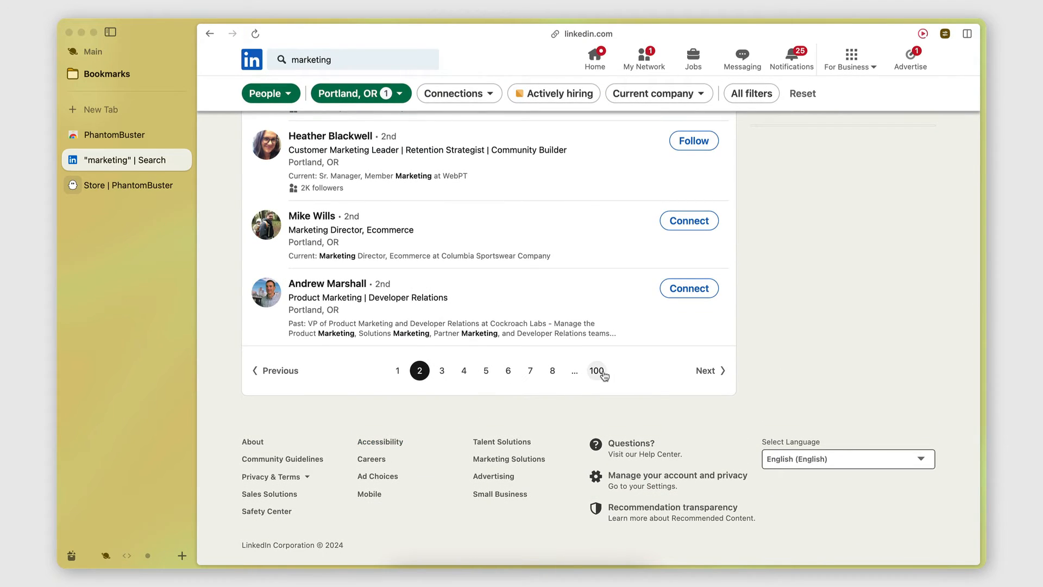
scroll(603, 373, up, 15)
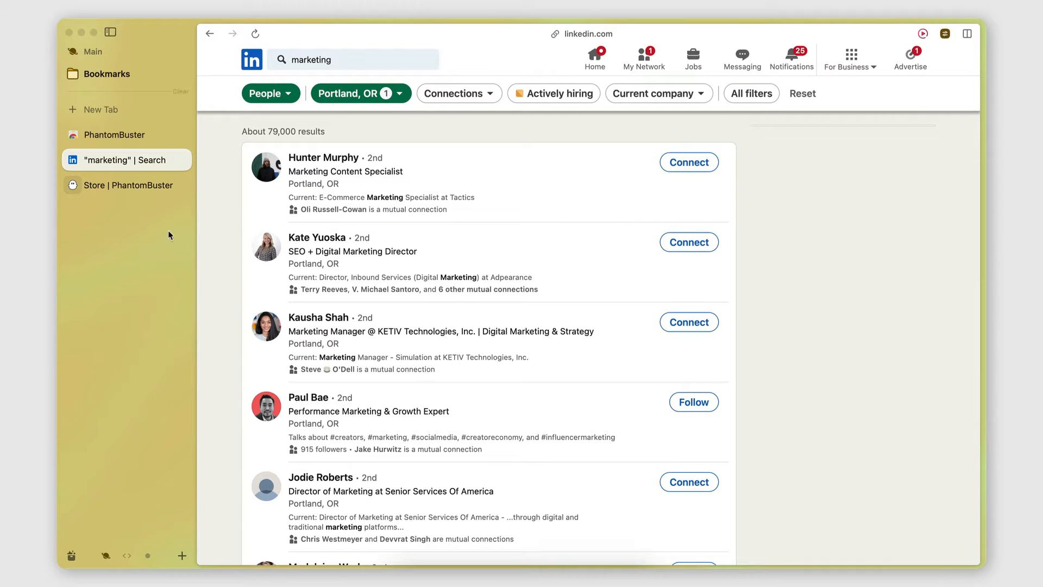
Return to the LinkedIn Search Export setup and switch it to the advanced setup.
click(104, 187)
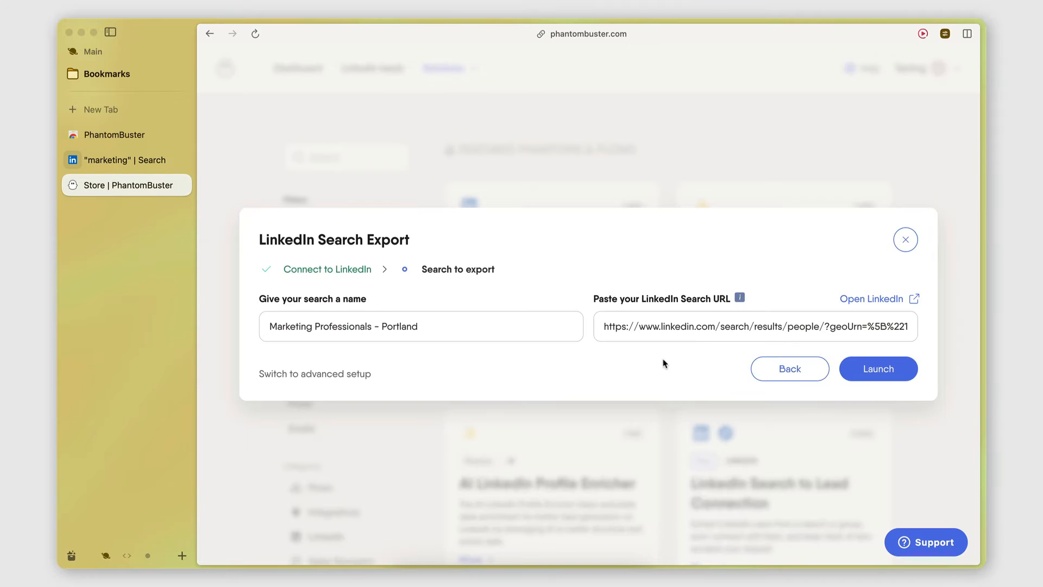
click(323, 375)
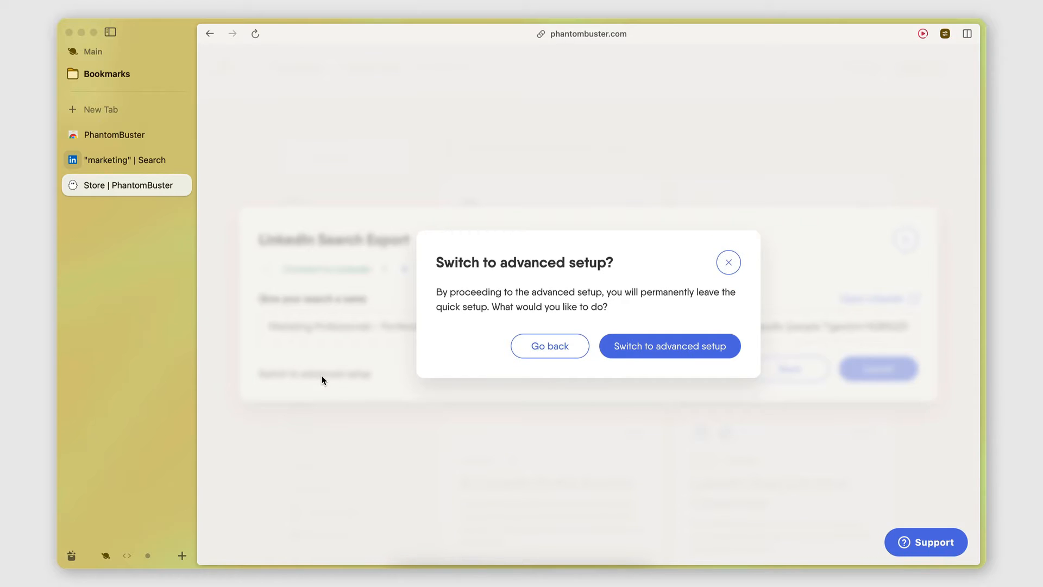
click(630, 353)
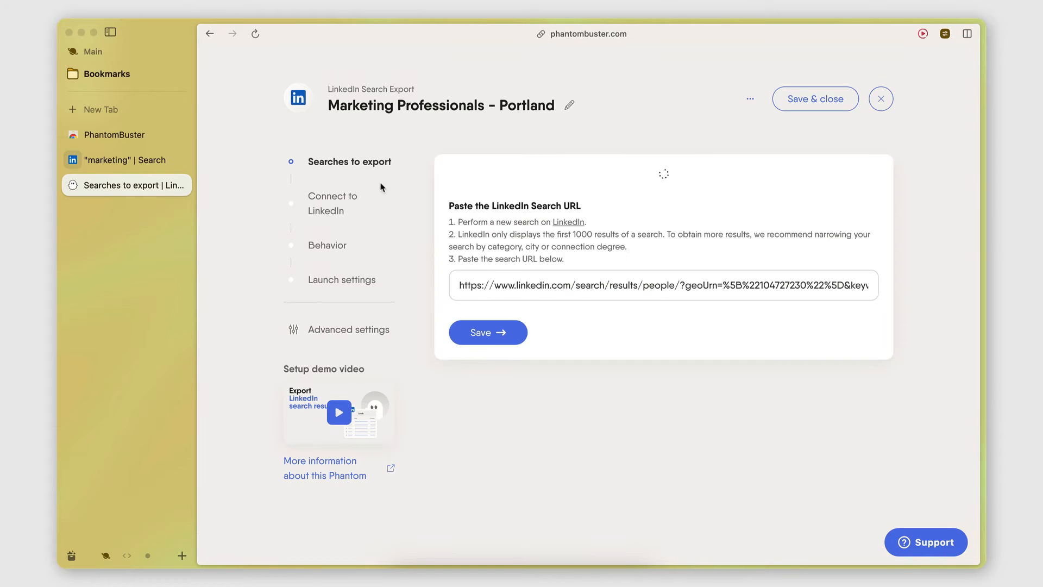
Set the results to export per launch and per search URL to 10 each, and save the behavior settings.
click(327, 248)
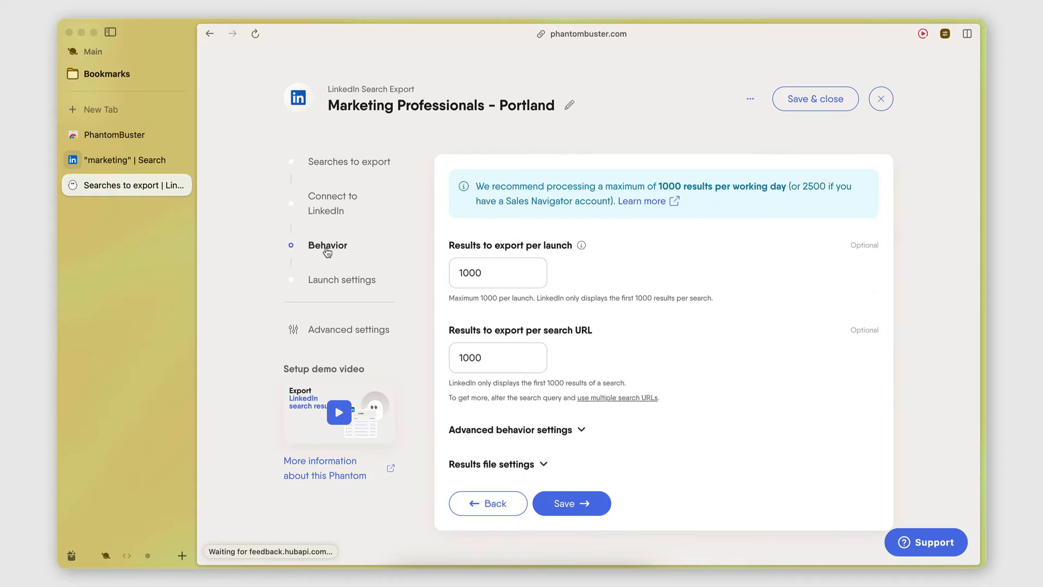
click(488, 280)
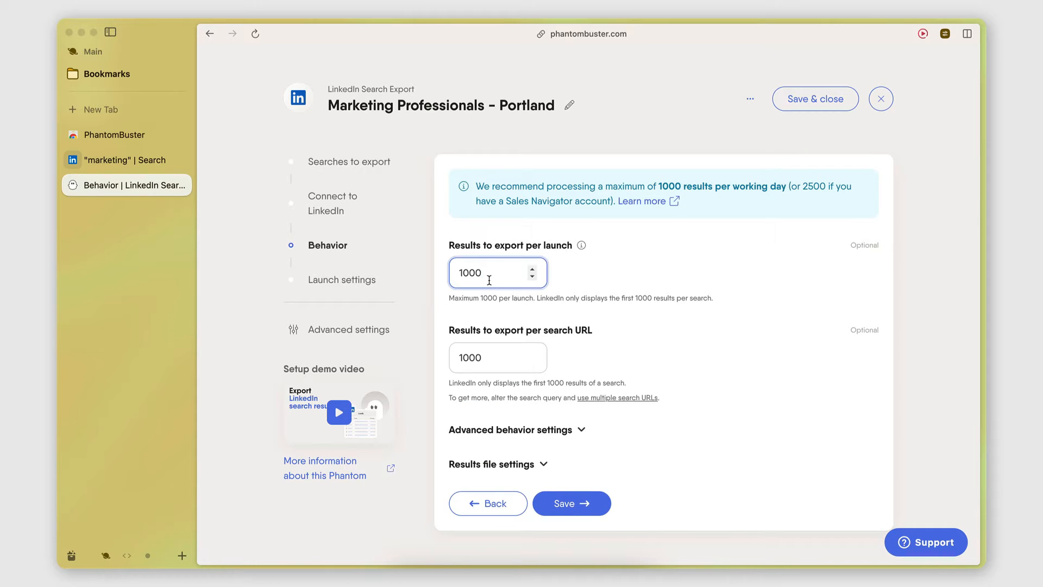
key(BackSpace)
key(BackSpace)
click(500, 361)
key(BackSpace)
key(BackSpace)
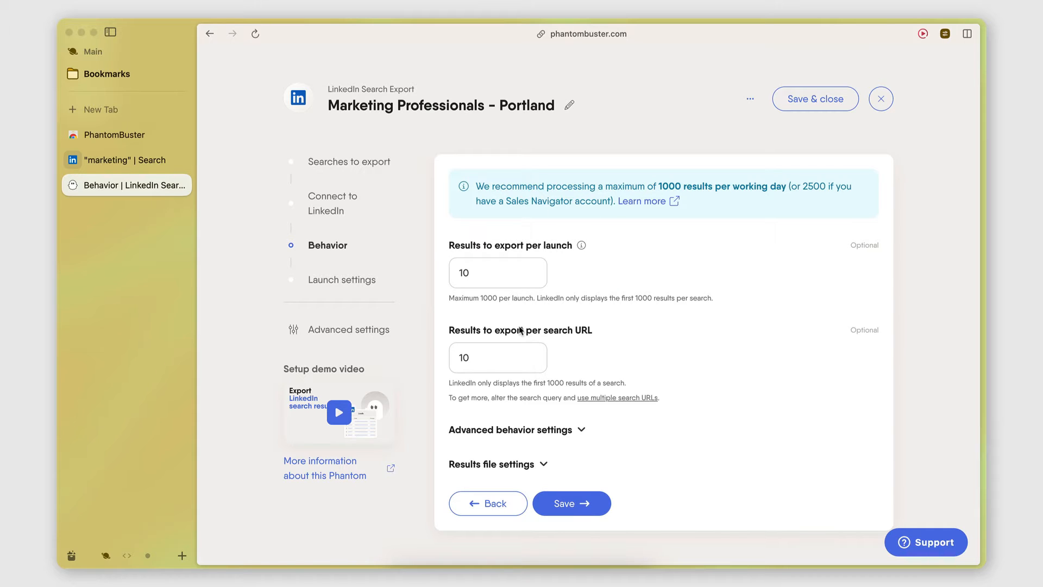
drag(477, 187, 593, 187)
click(593, 187)
click(565, 487)
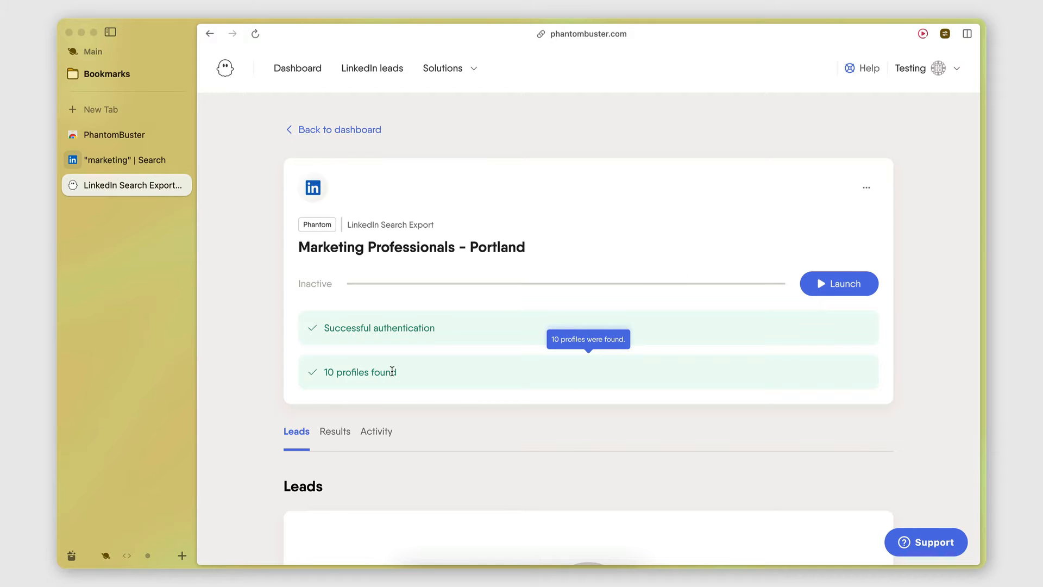
Open the results of the finished export and examine the extracted profile columns, including job, location and shared connections.
scroll(431, 396, down, 5)
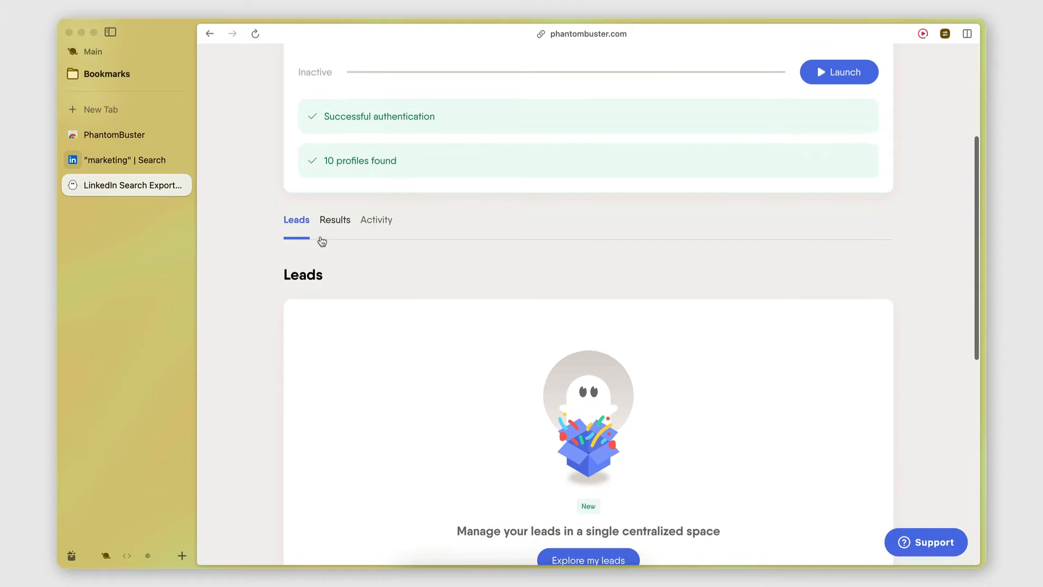
click(342, 229)
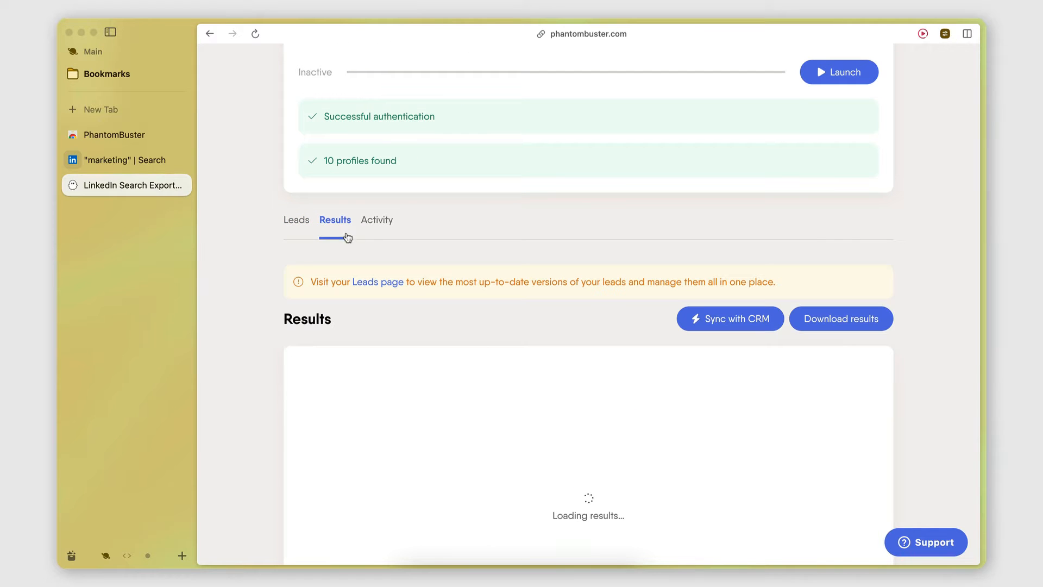
scroll(586, 319, down, 4)
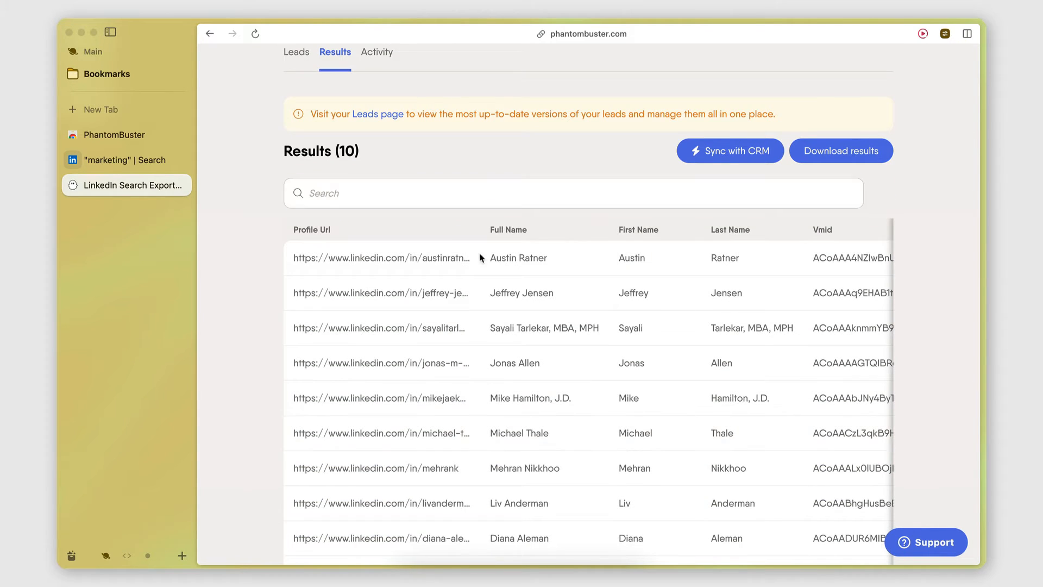
scroll(547, 278, right, 10)
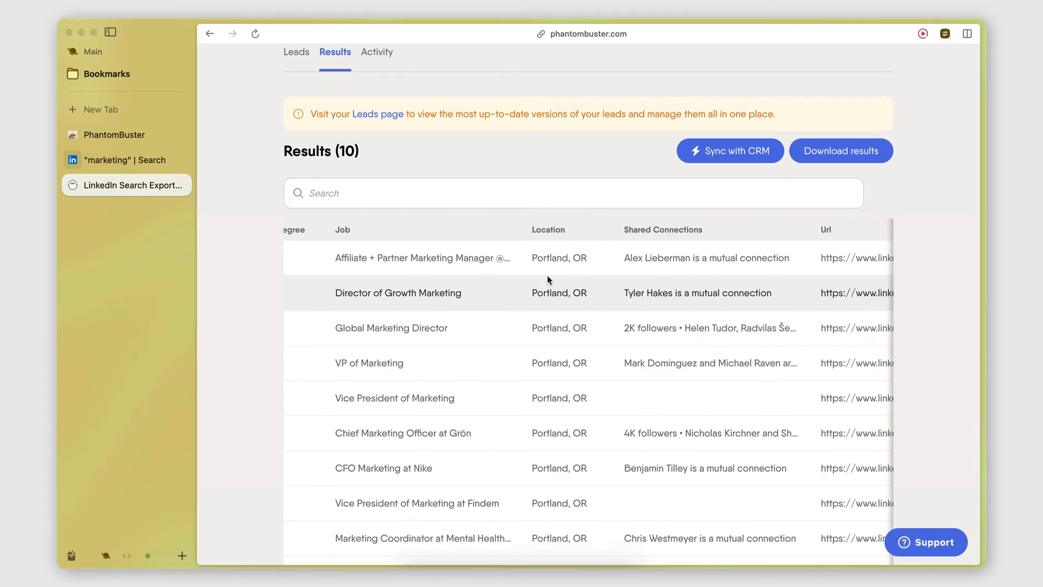
scroll(547, 276, right, 5)
scroll(547, 276, left, 10)
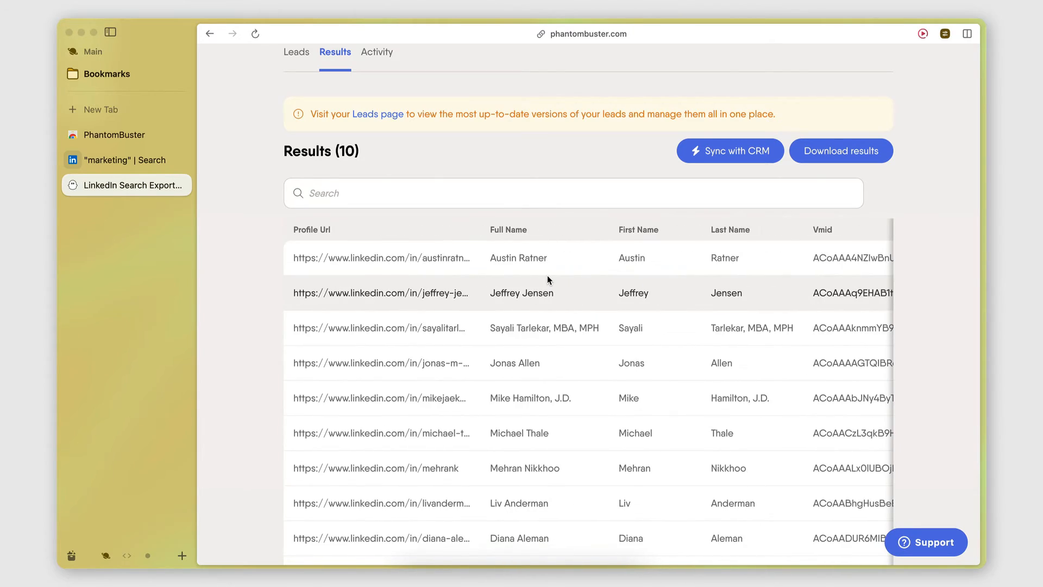
scroll(445, 350, up, 2)
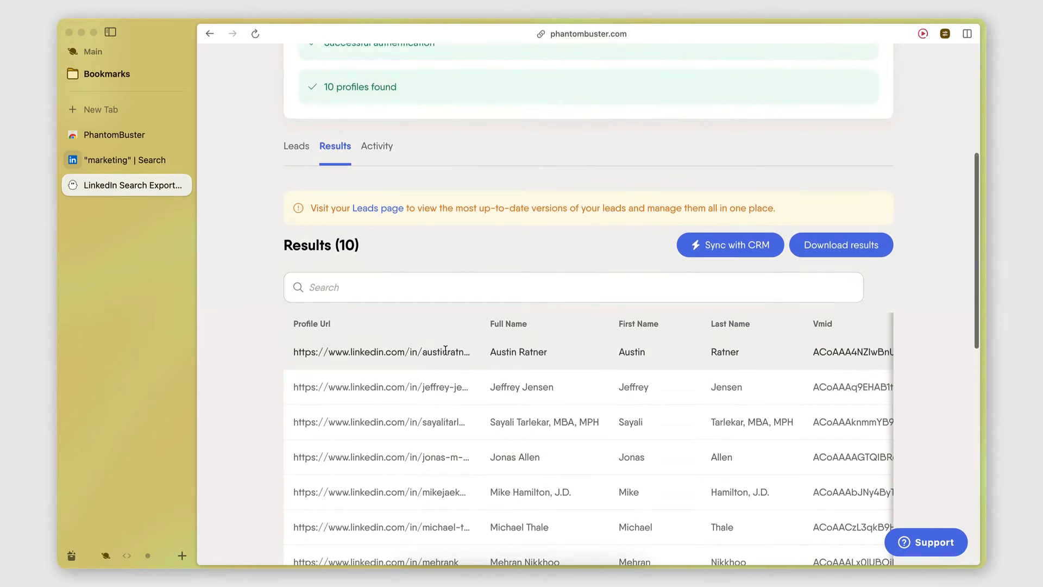
scroll(445, 350, up, 2)
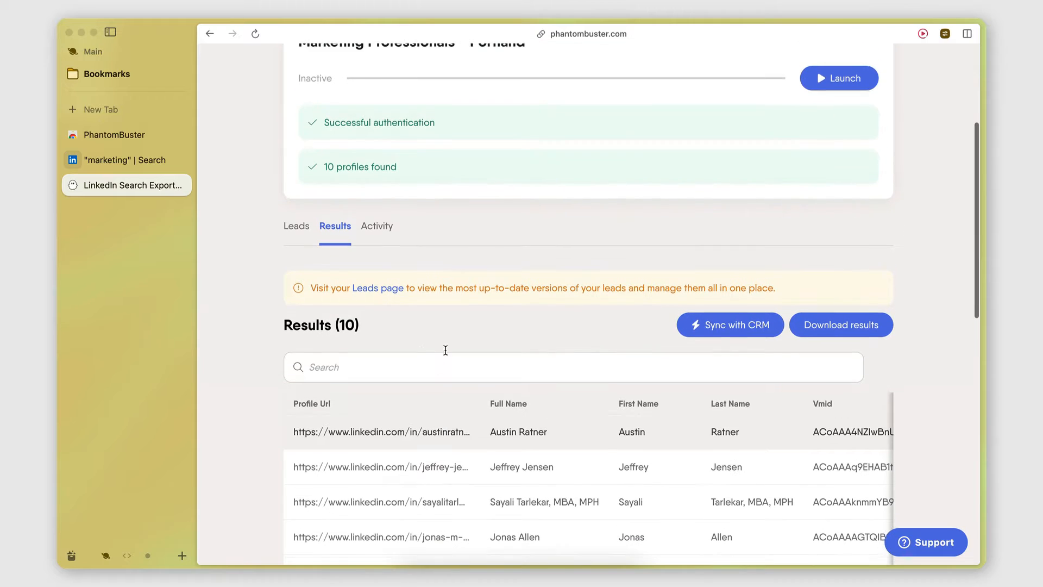
Go to the Leads page for this export and look through the names, headlines and locations of its leads.
click(383, 291)
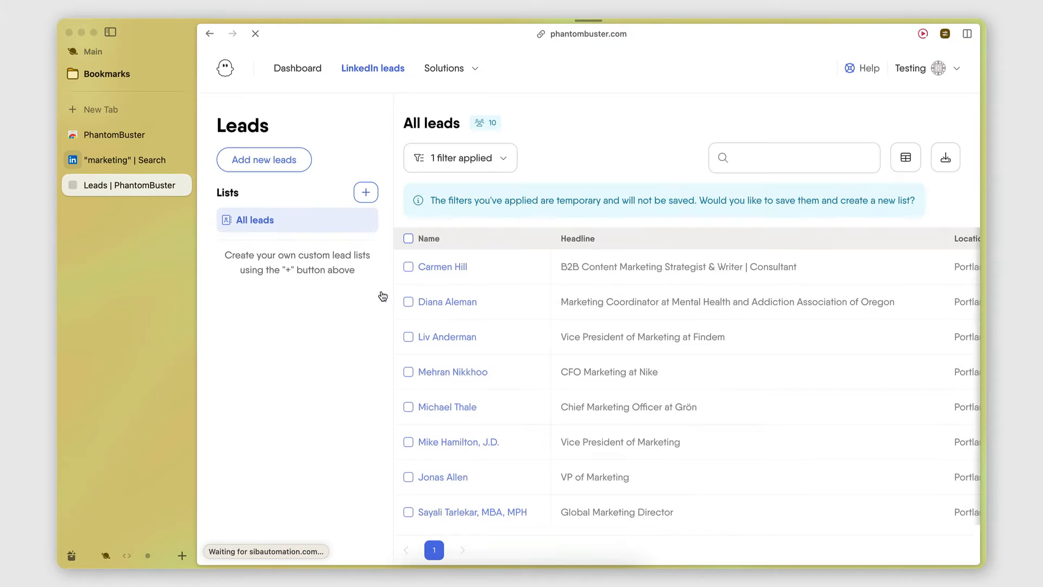
key(super+s)
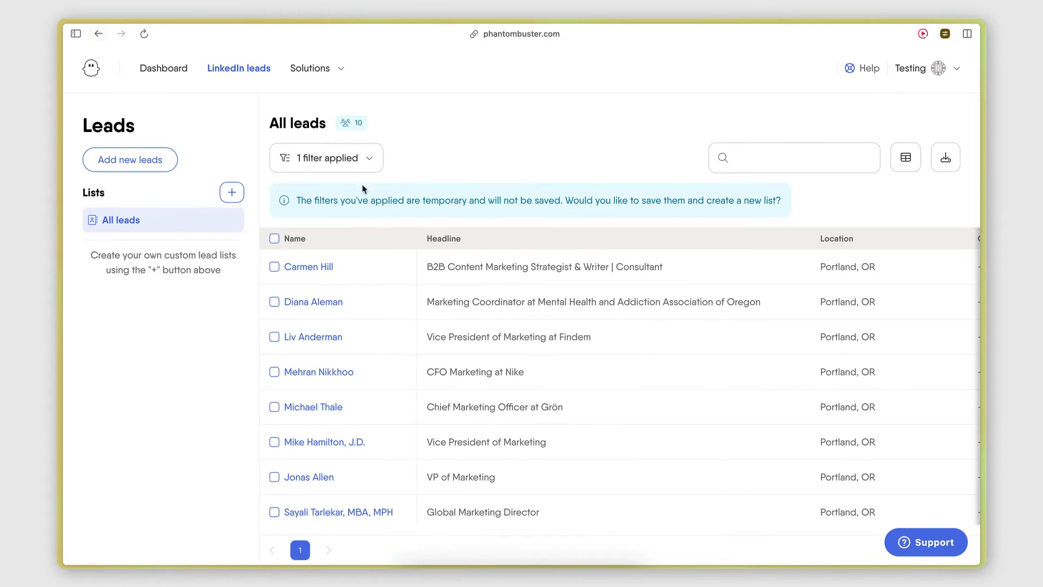
scroll(364, 296, down, 2)
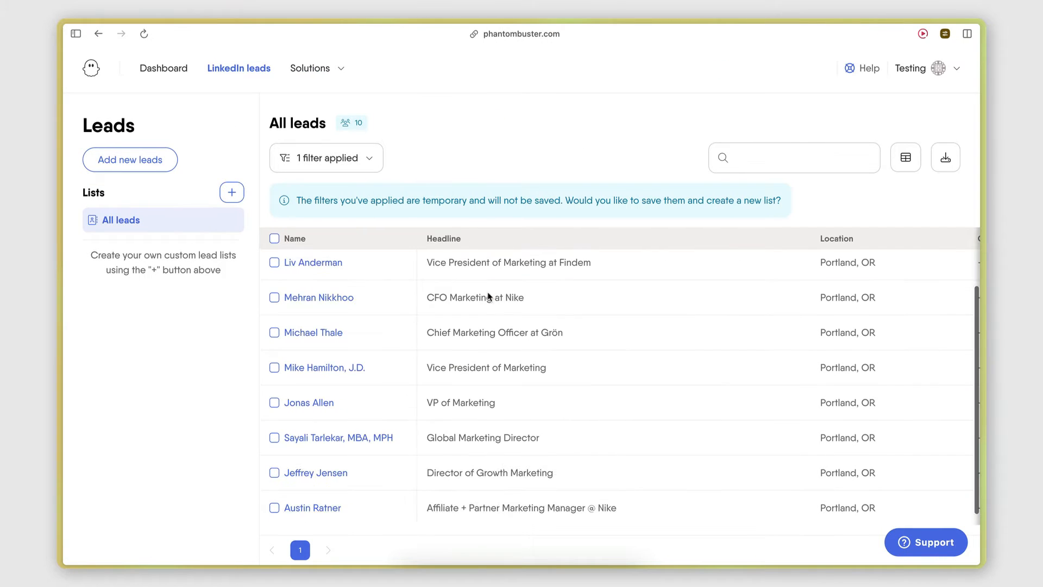
scroll(442, 263, up, 2)
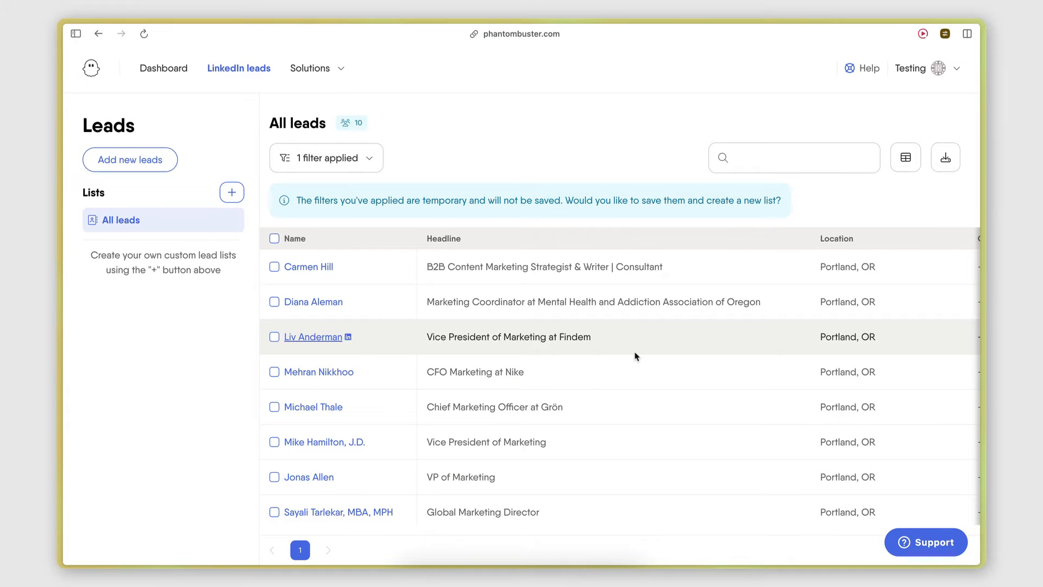
scroll(517, 298, down, 2)
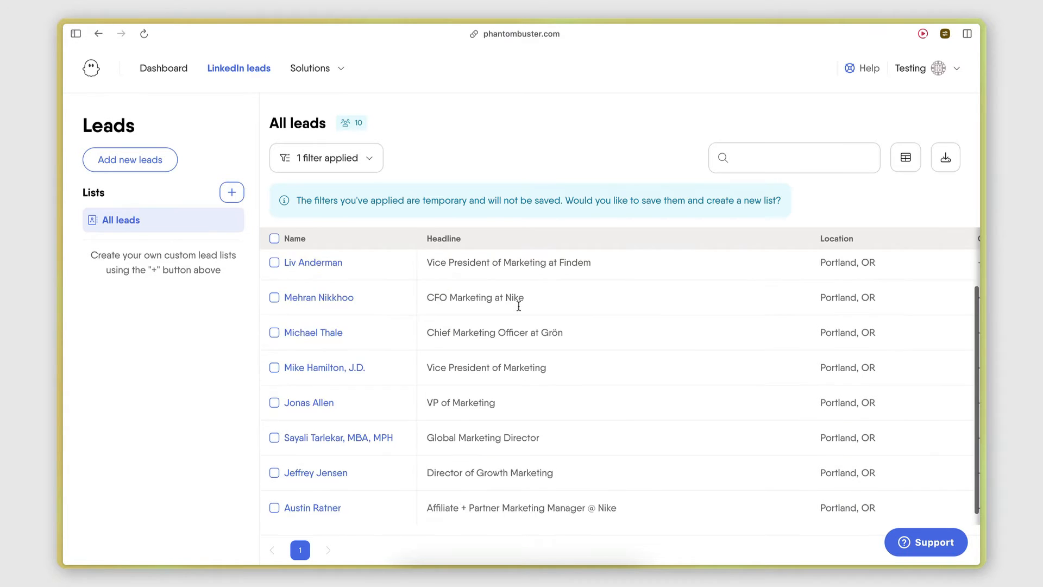
scroll(516, 304, up, 2)
scroll(518, 305, right, 5)
scroll(518, 306, left, 5)
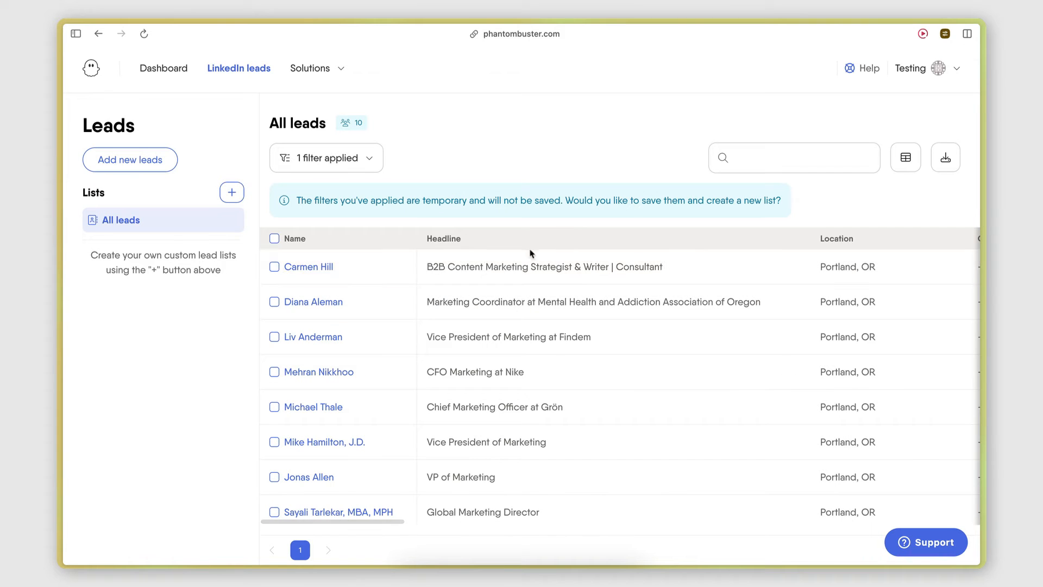
scroll(791, 243, right, 3)
scroll(792, 248, left, 3)
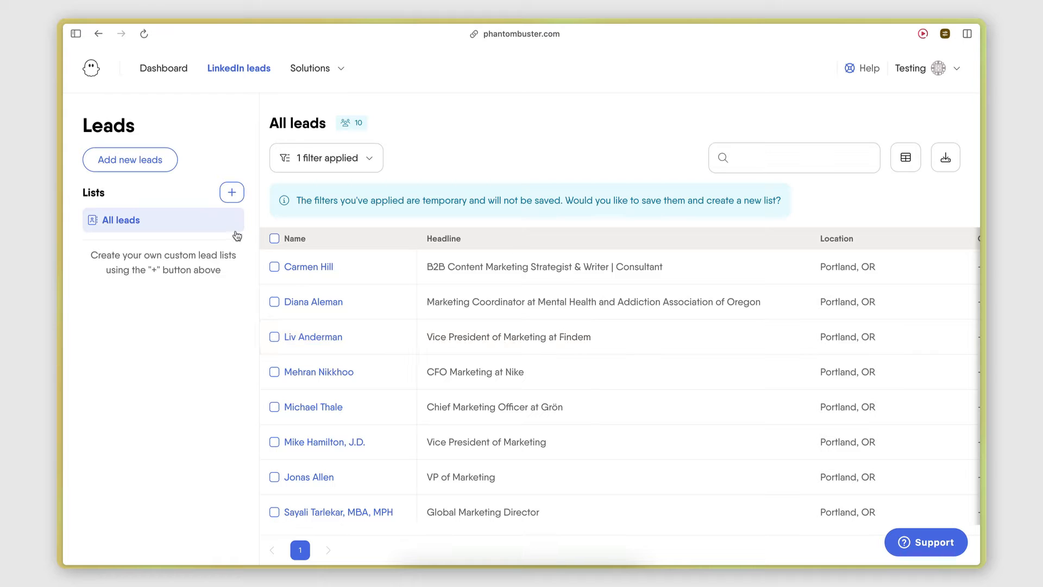
Compare the leads with the LinkedIn marketing search, and examine the Location, Company and Professional email columns of the leads table.
click(76, 33)
click(104, 160)
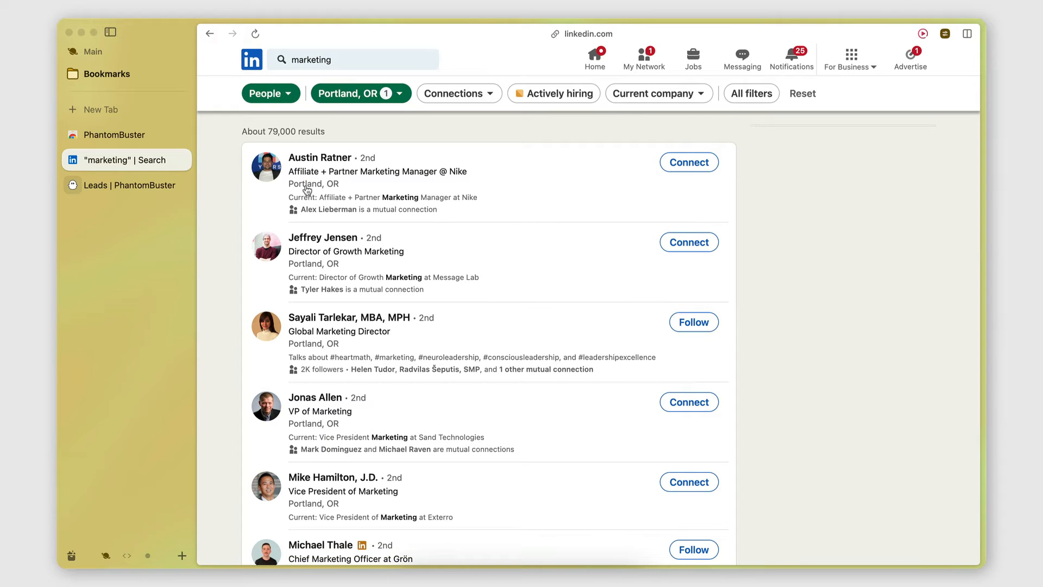
click(124, 191)
scroll(525, 368, right, 6)
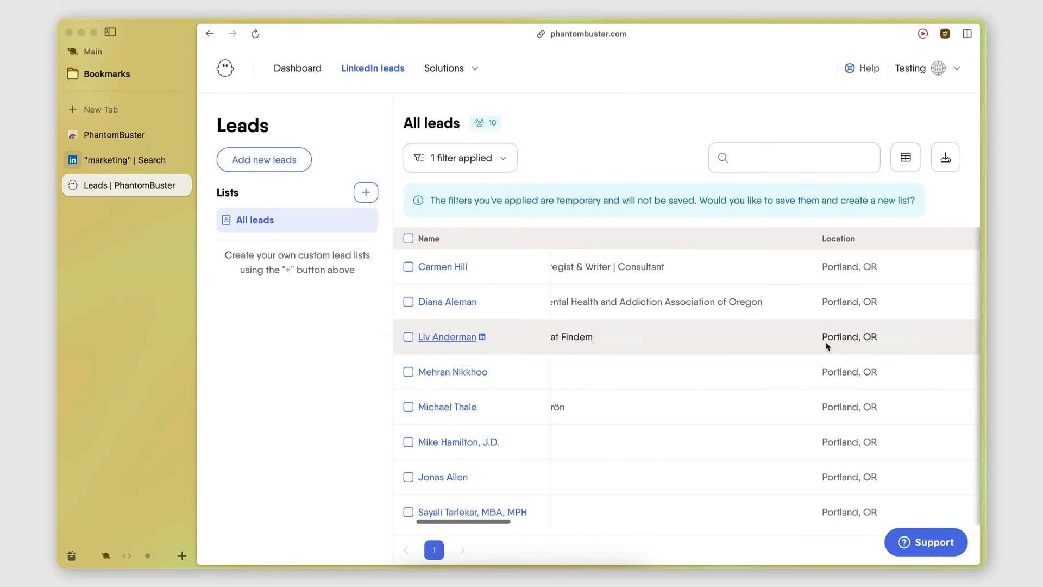
click(111, 32)
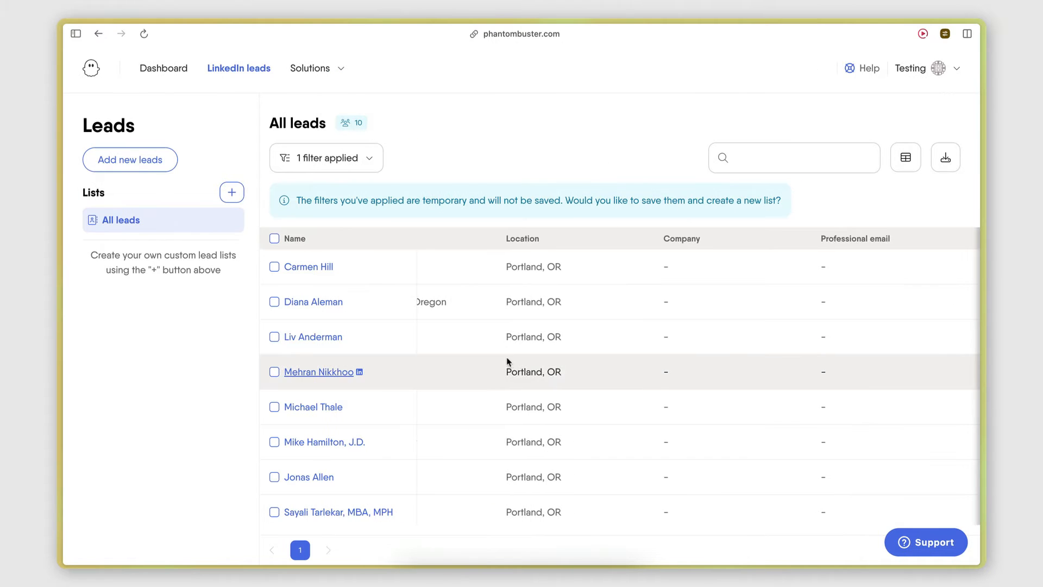
scroll(508, 361, left, 6)
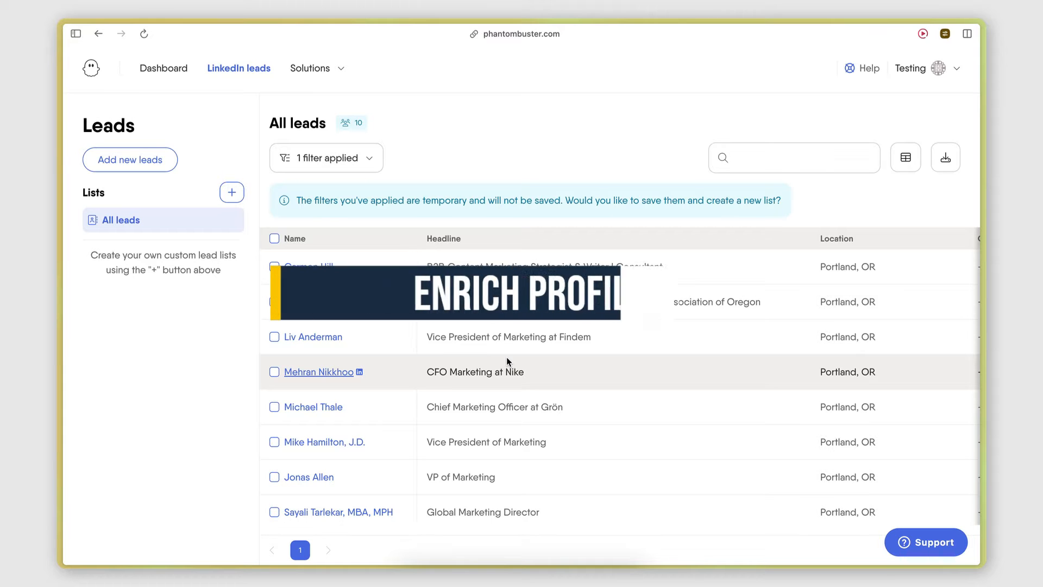
scroll(506, 356, right, 3)
scroll(492, 320, left, 3)
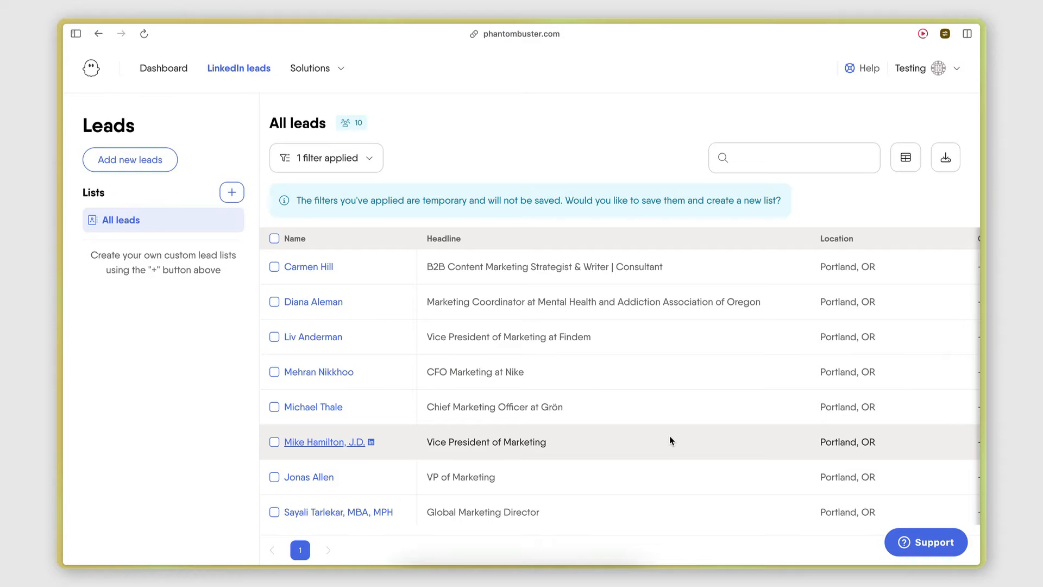
scroll(669, 436, right, 3)
scroll(670, 436, left, 3)
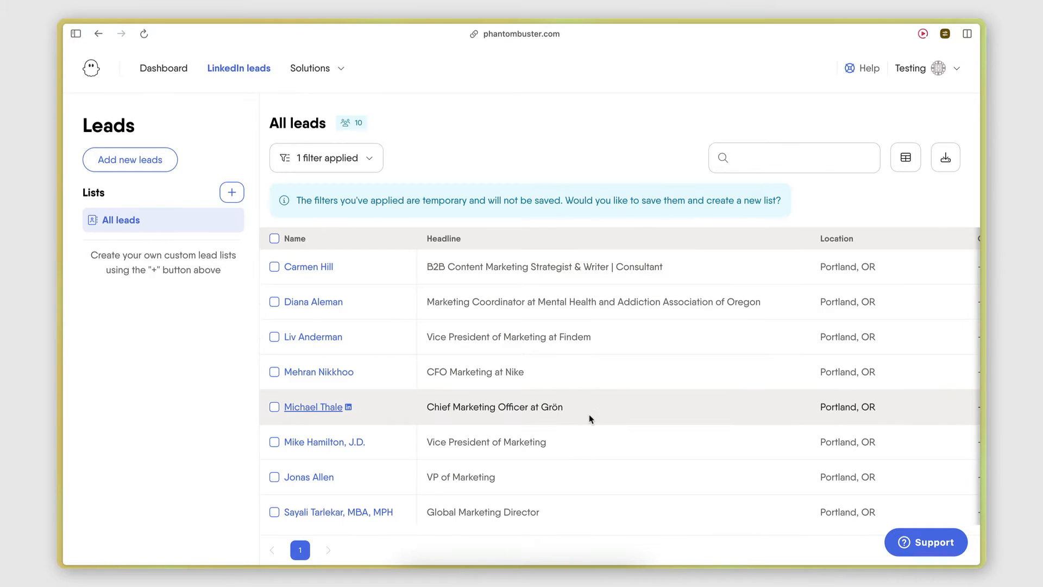
Open the first person's profile from the LinkedIn marketing search and view its introduction and About section.
click(76, 35)
click(115, 161)
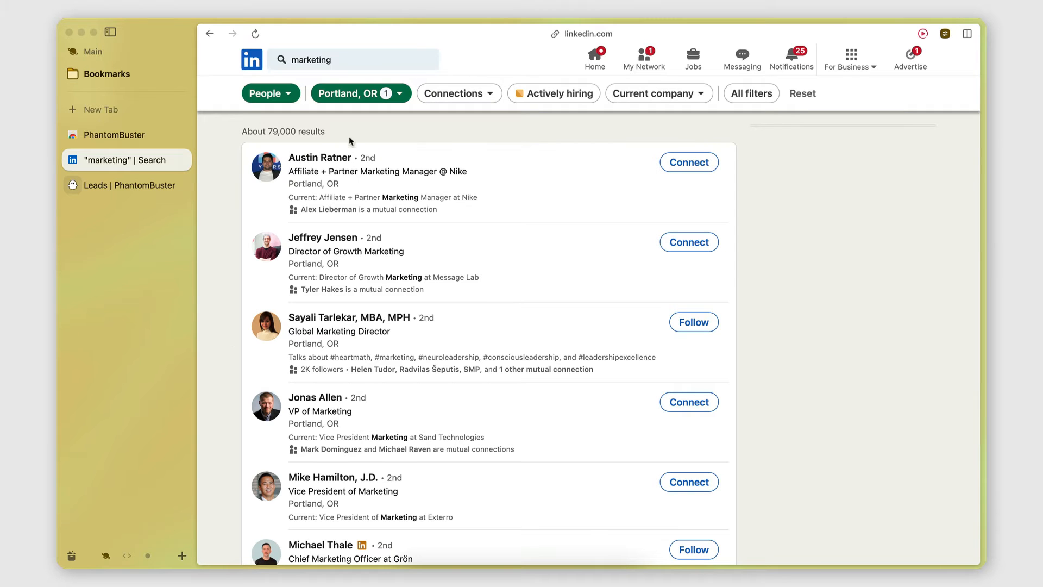
click(319, 157)
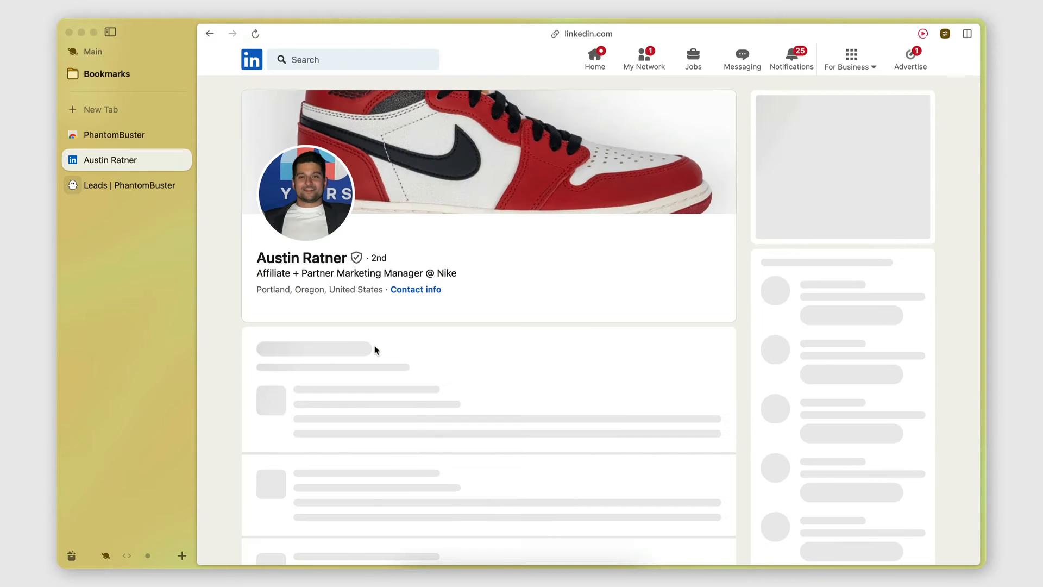
scroll(431, 436, down, 2)
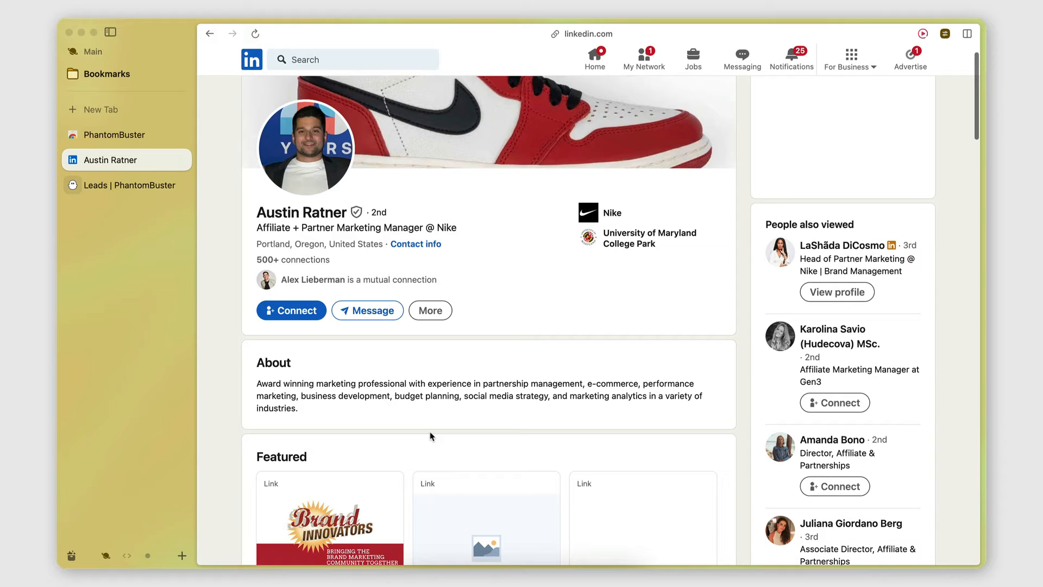
Return to the Leads page and start a new lead list named "Marketing Professionals - Portland".
key(ctrl+Tab)
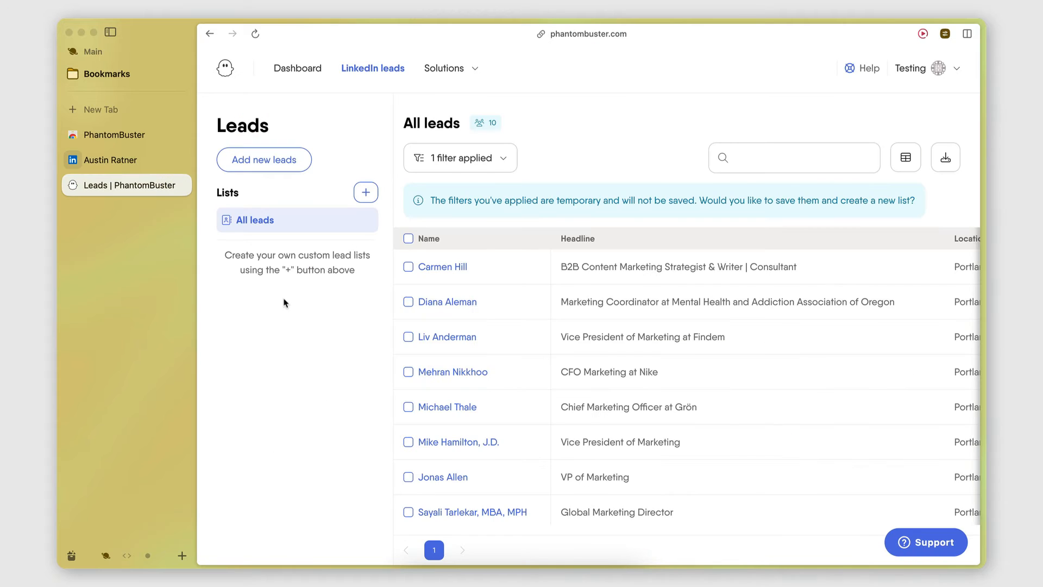
click(110, 31)
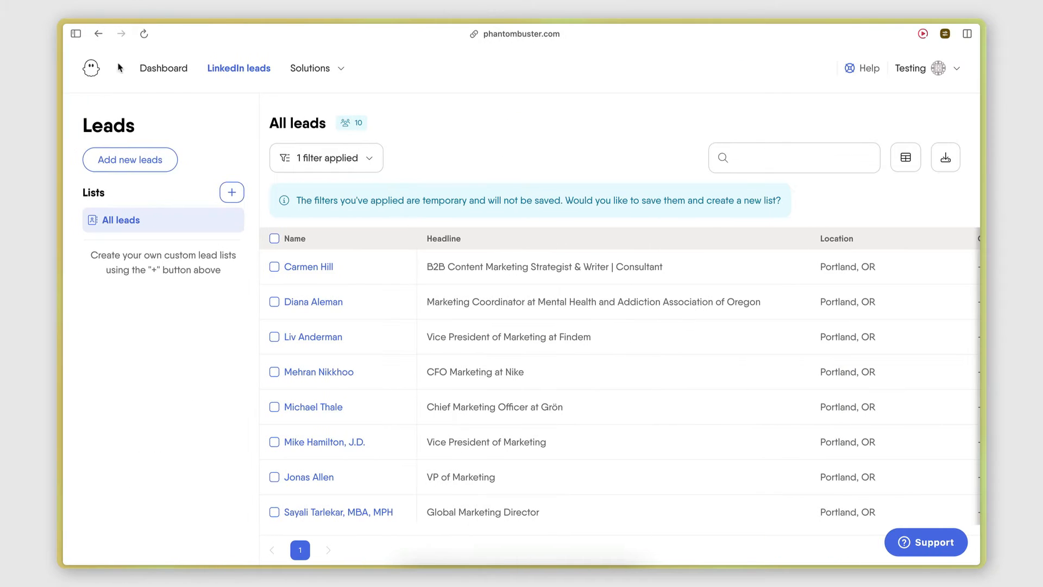
click(231, 192)
click(245, 227)
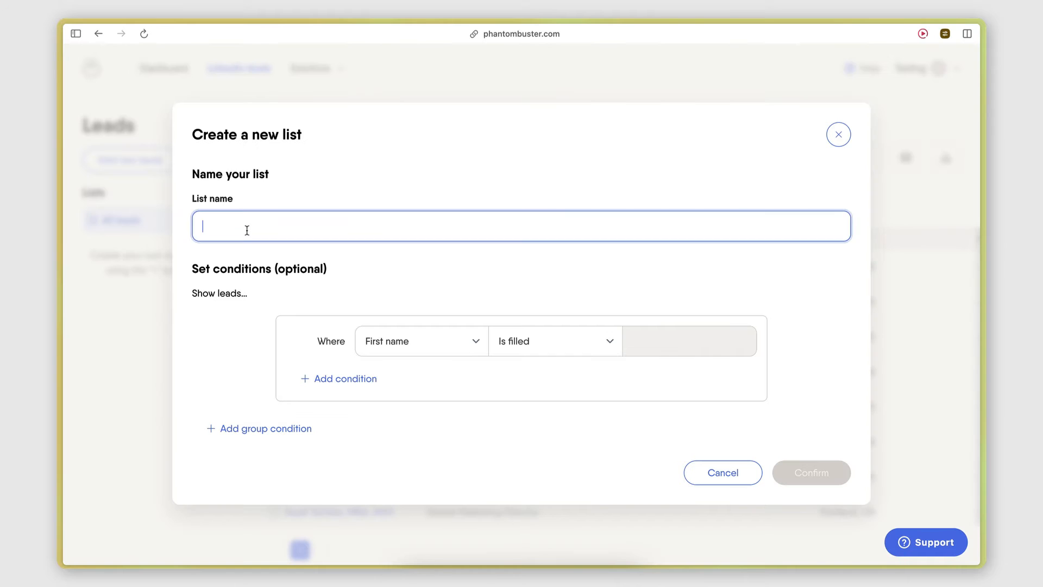
text(Marketing)
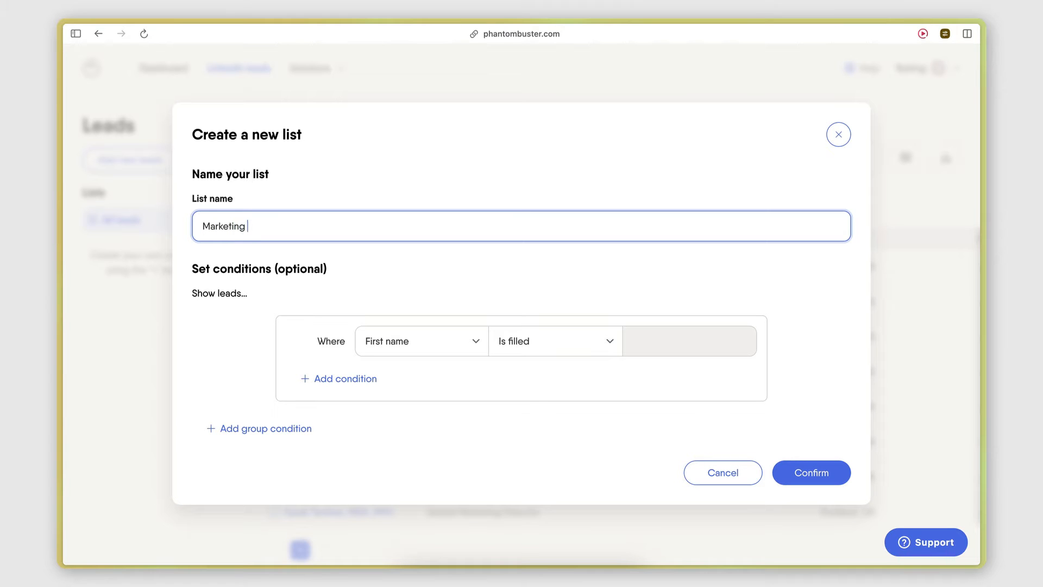
text( Professionals - Portland)
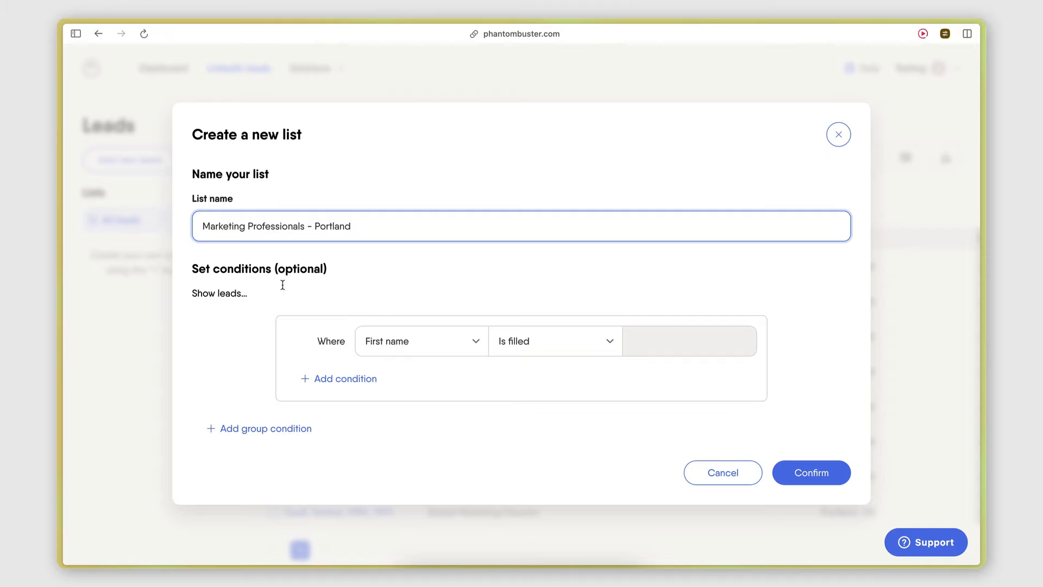
Limit the new list to leads where Processed by Phantom is "Marketing Professionals - Portland" and create the list.
click(409, 340)
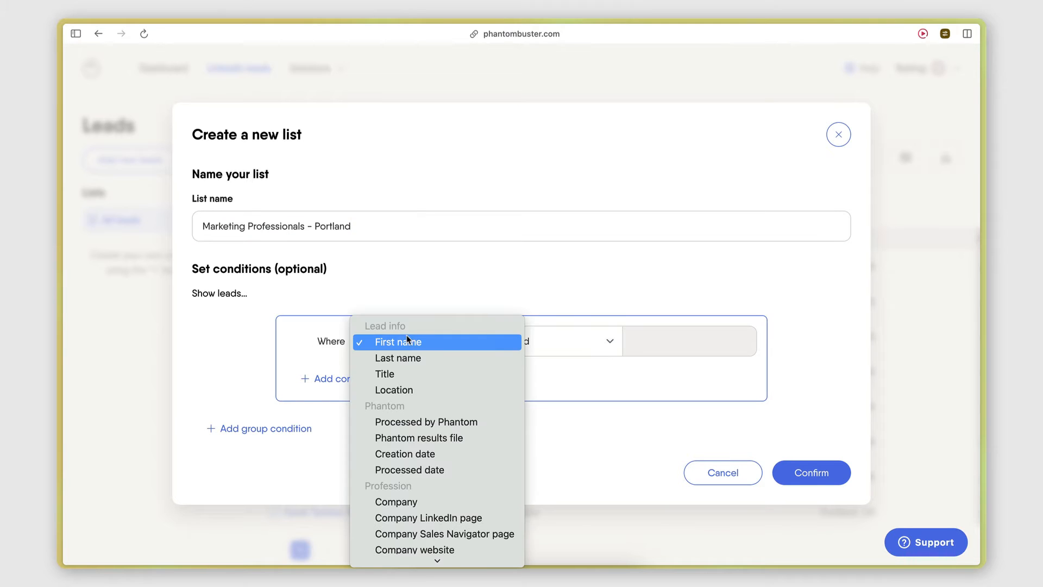
scroll(413, 470, down, 3)
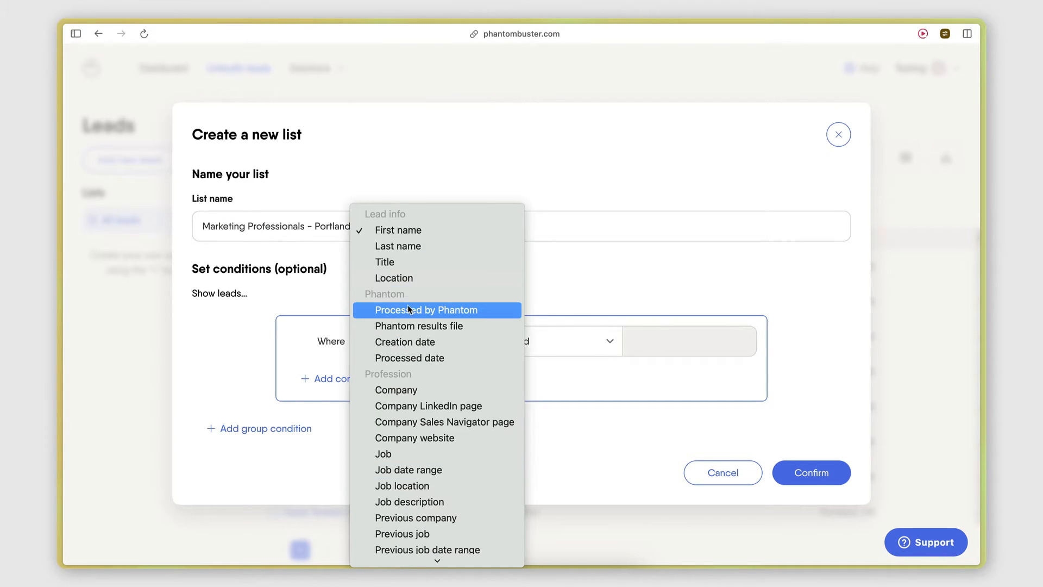
click(382, 311)
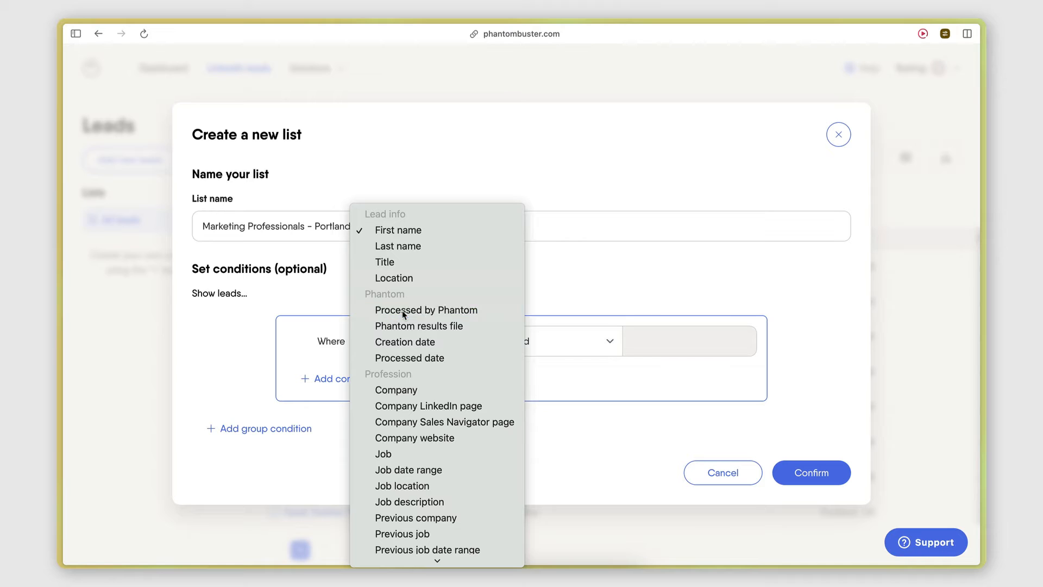
click(519, 340)
click(520, 341)
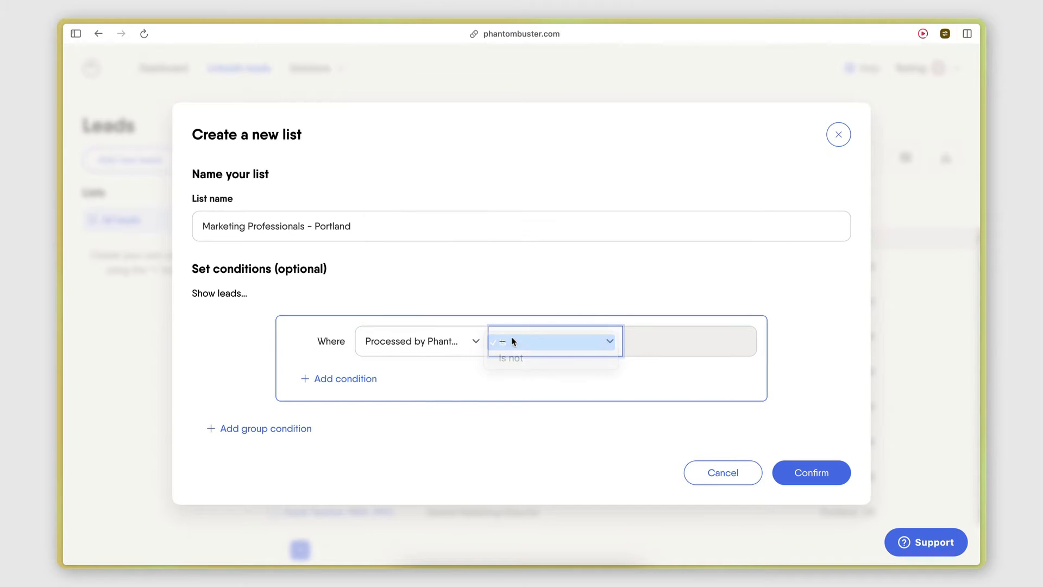
click(656, 339)
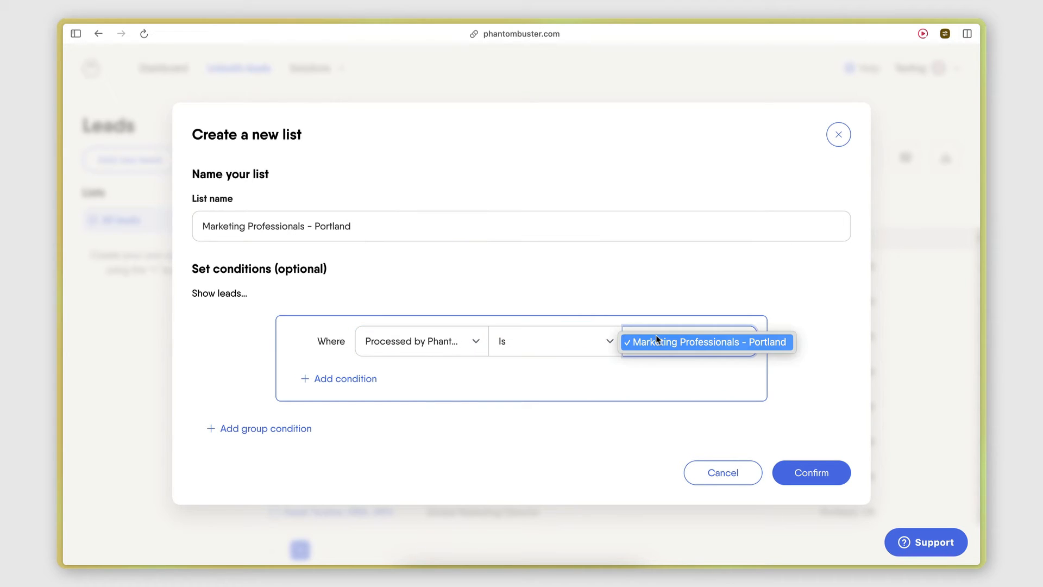
click(683, 339)
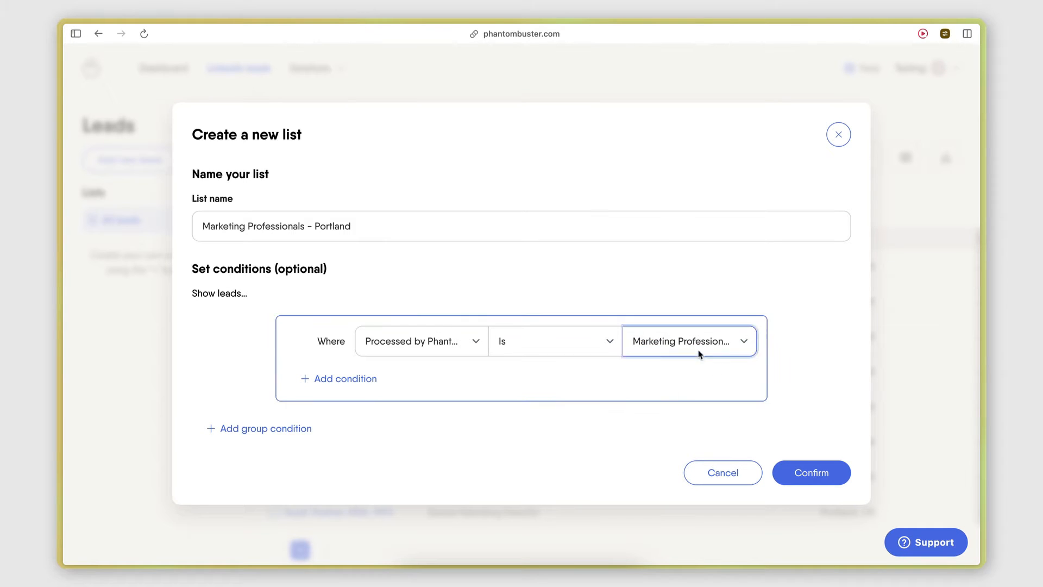
click(796, 468)
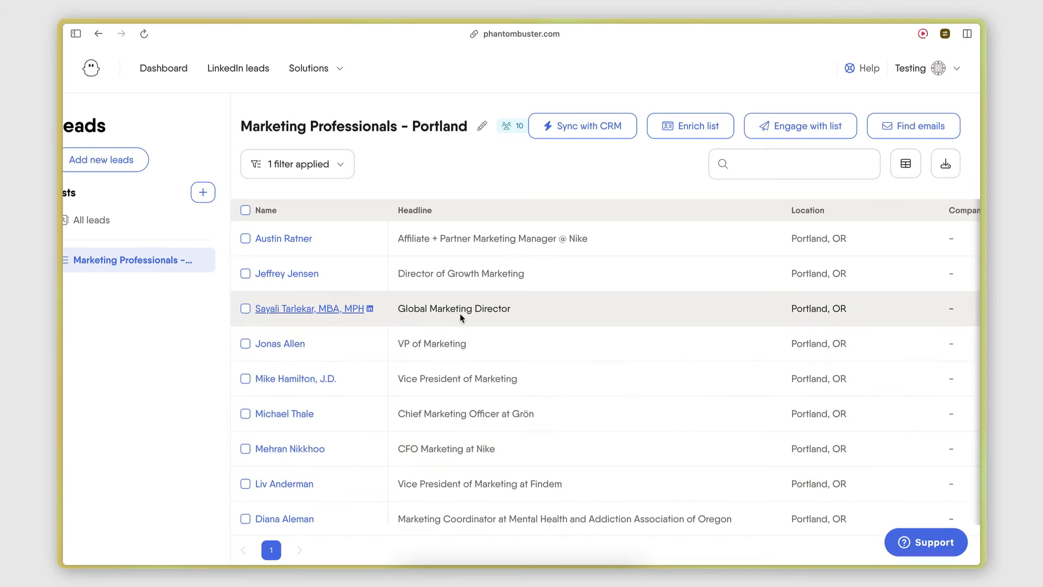
Look through the names, headlines and other columns of the leads in the new Portland list.
scroll(448, 364, down, 2)
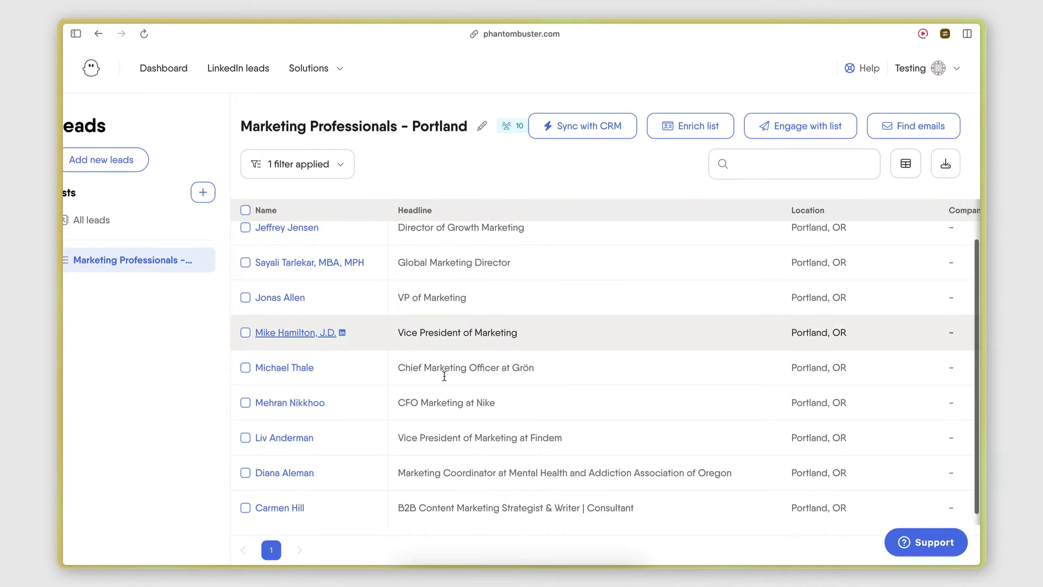
scroll(449, 396, up, 2)
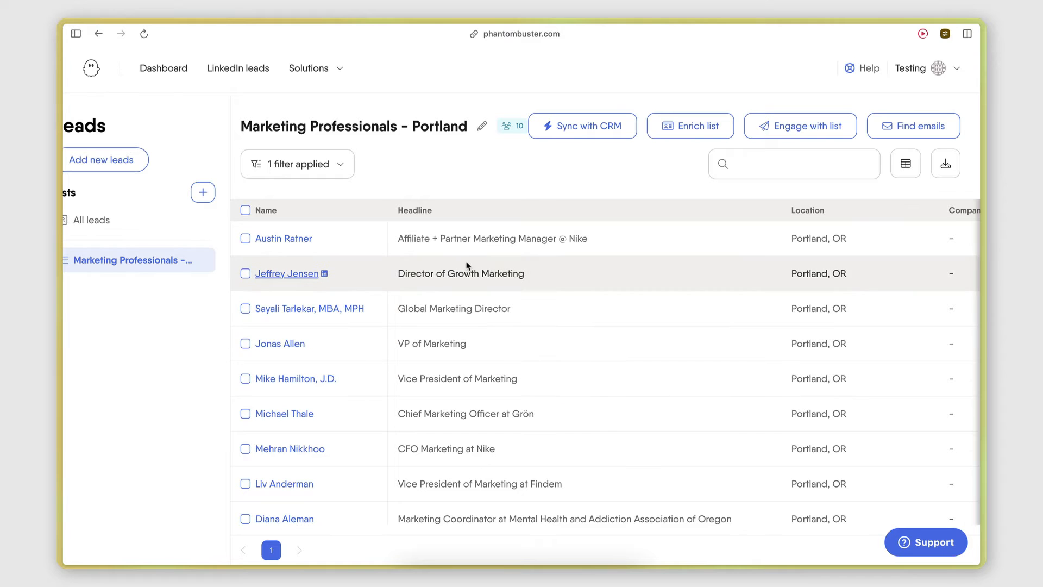
scroll(467, 266, down, 1)
scroll(470, 493, up, 1)
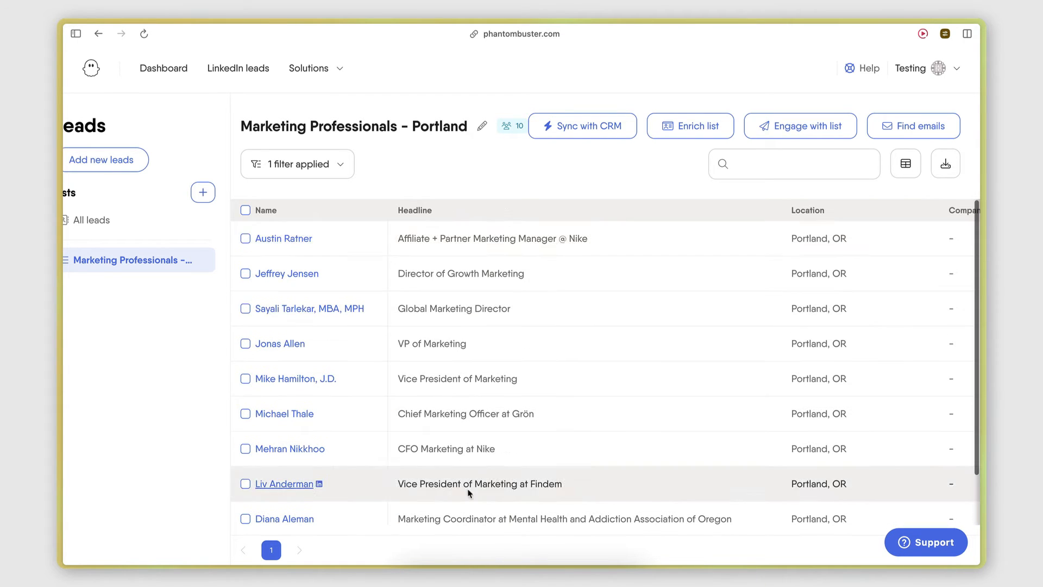
scroll(449, 390, right, 2)
scroll(449, 390, left, 2)
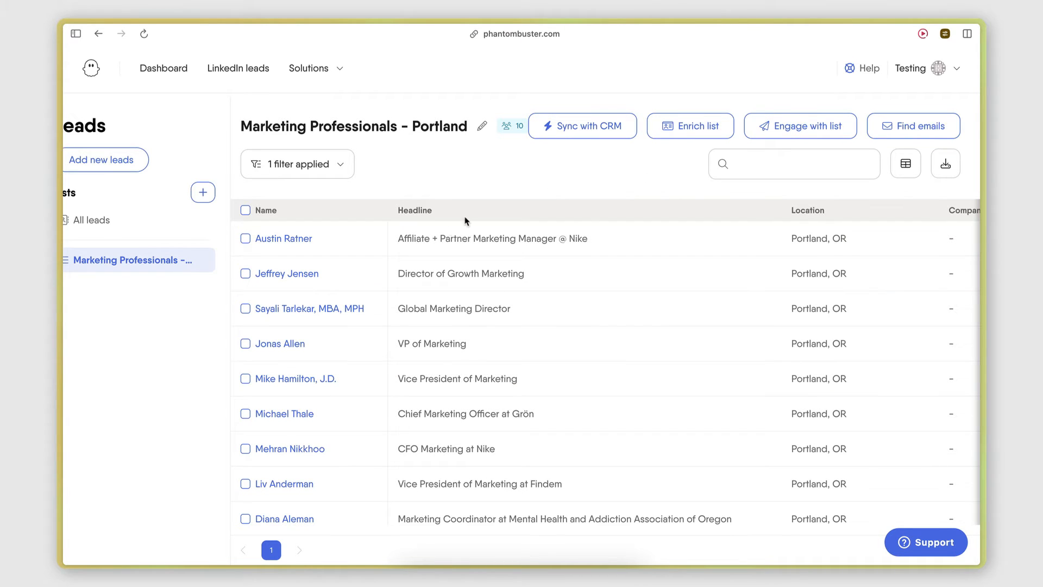
Enrich the list with the LinkedIn Profile Scraper Phantom, and connect and save the LinkedIn session cookie for it.
click(674, 127)
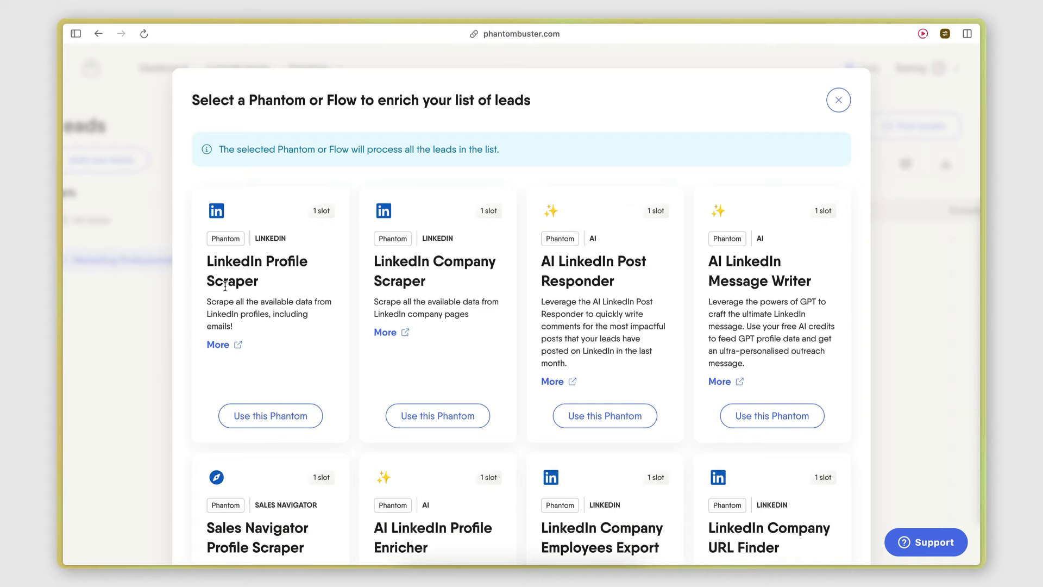
click(262, 416)
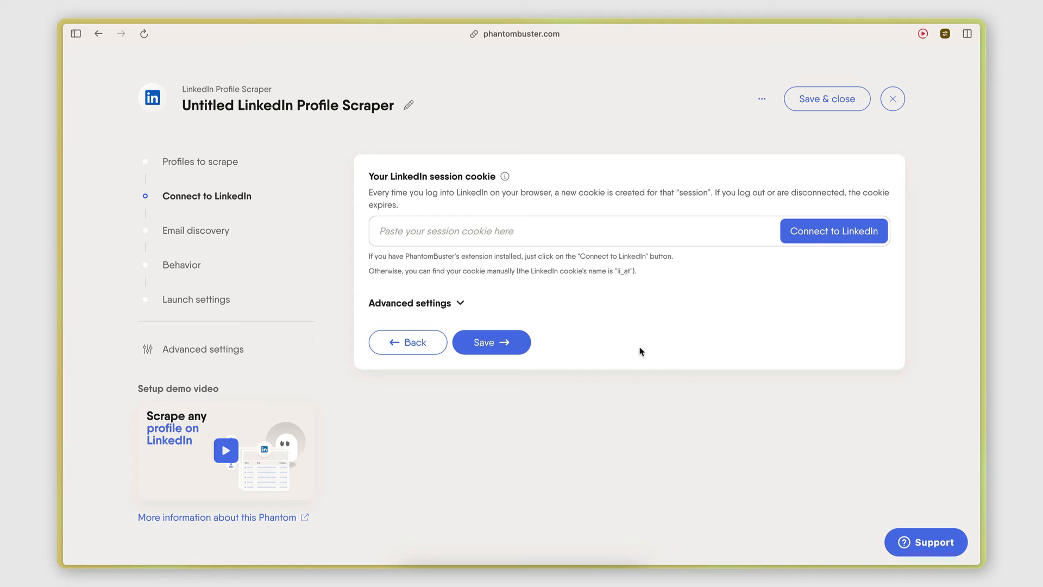
click(828, 231)
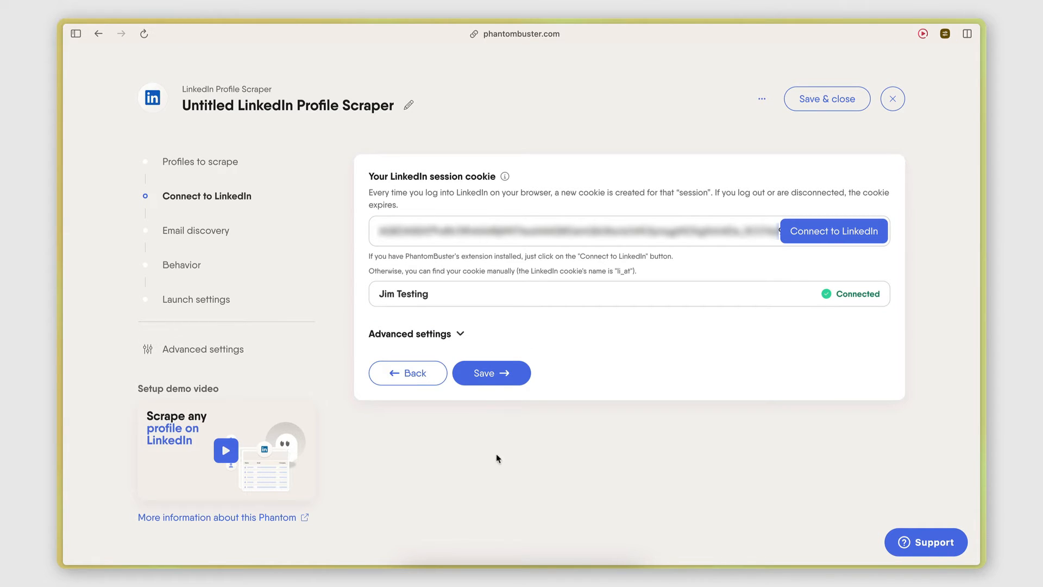
click(479, 380)
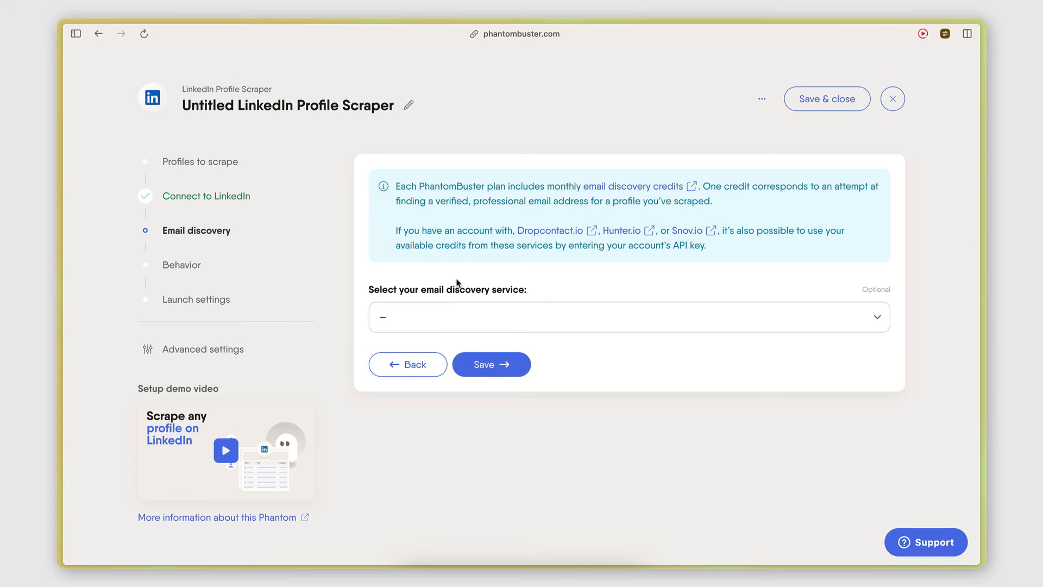
View the available email discovery services and save that stage of the scraper setup without selecting one.
click(417, 307)
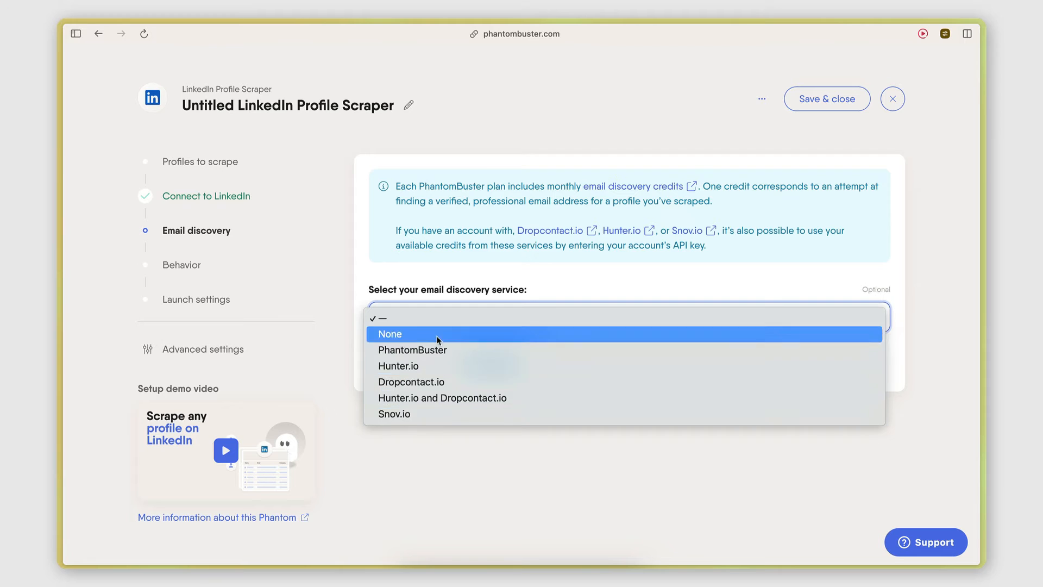
click(453, 473)
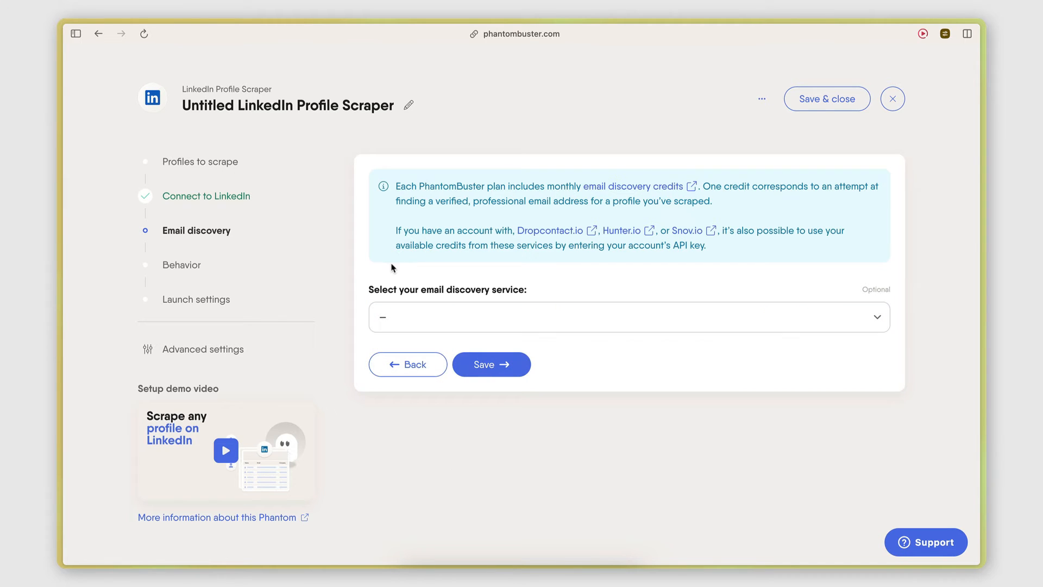
click(463, 370)
Save the scraper with 10 profiles per launch and a single manual launch, and launch it.
click(389, 271)
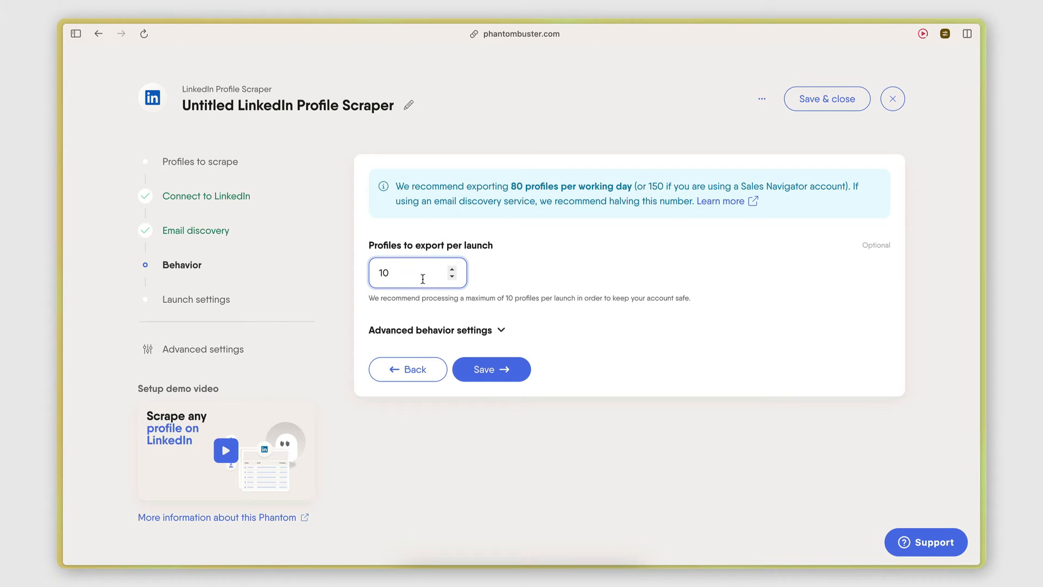
click(487, 370)
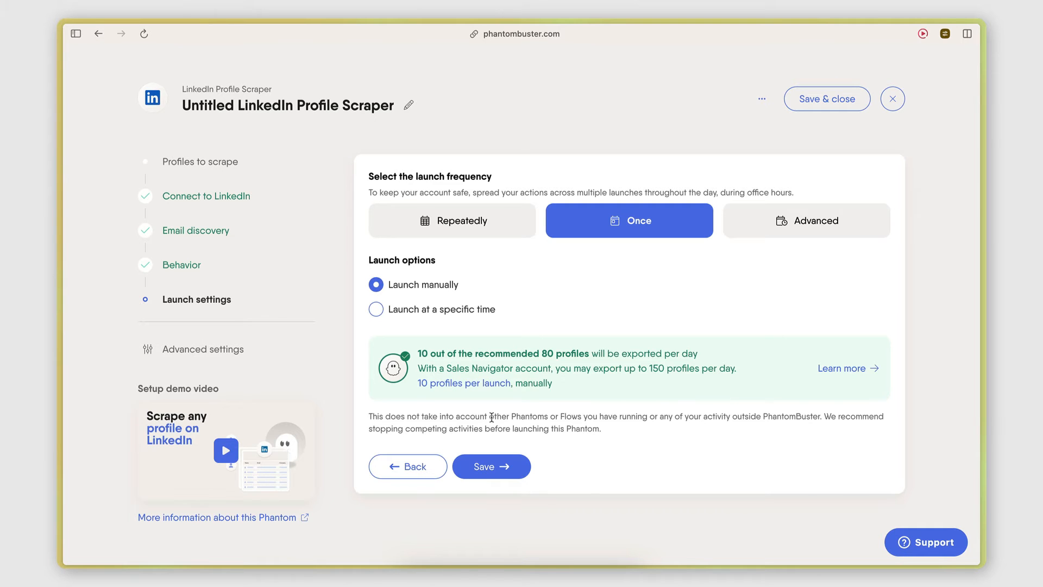
click(496, 468)
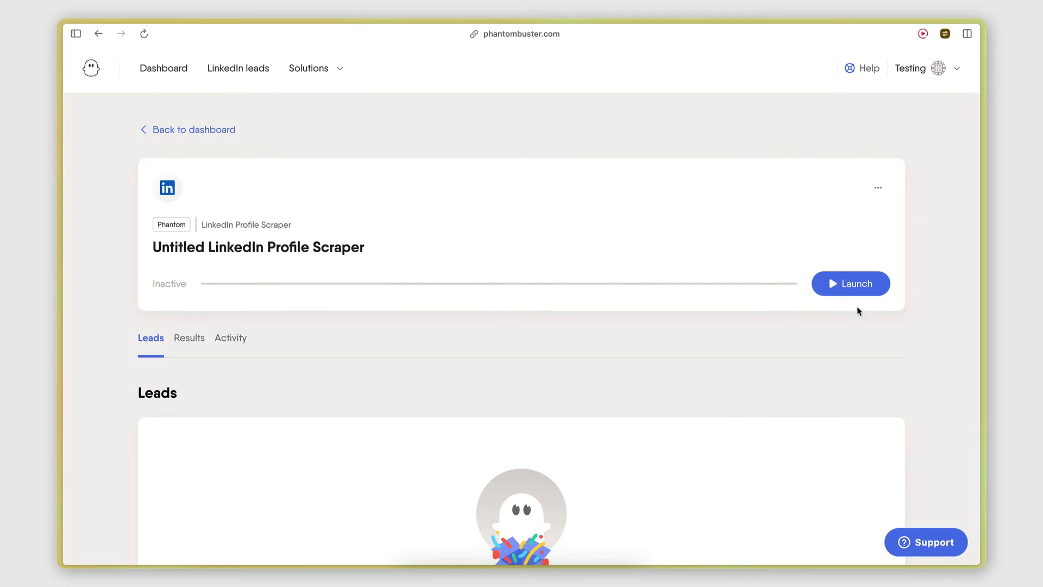
click(846, 285)
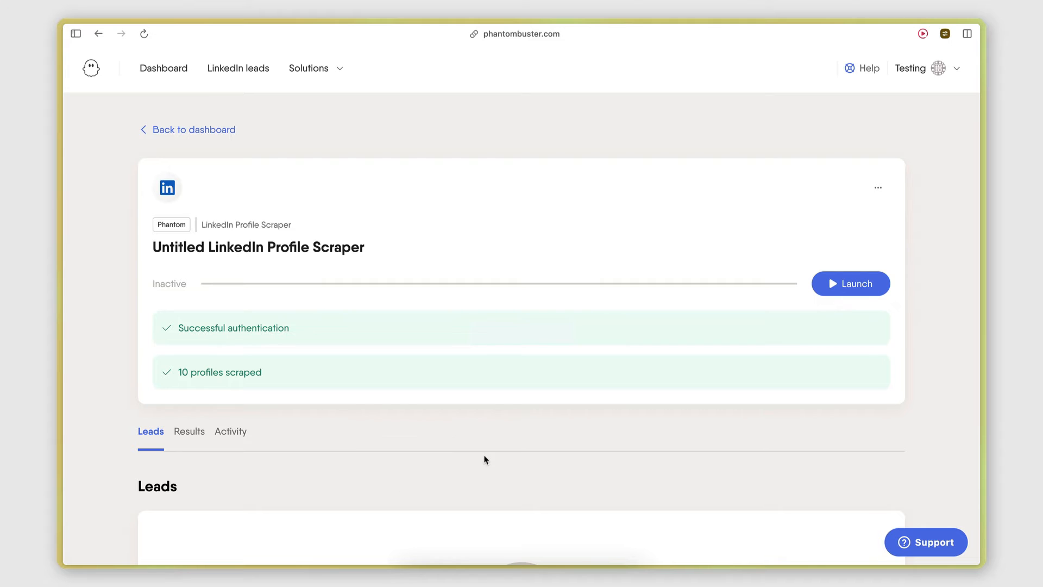
Go to all LinkedIn leads and examine the enriched columns, from location, website and job through to About.
scroll(485, 459, down, 5)
scroll(380, 459, up, 5)
click(240, 71)
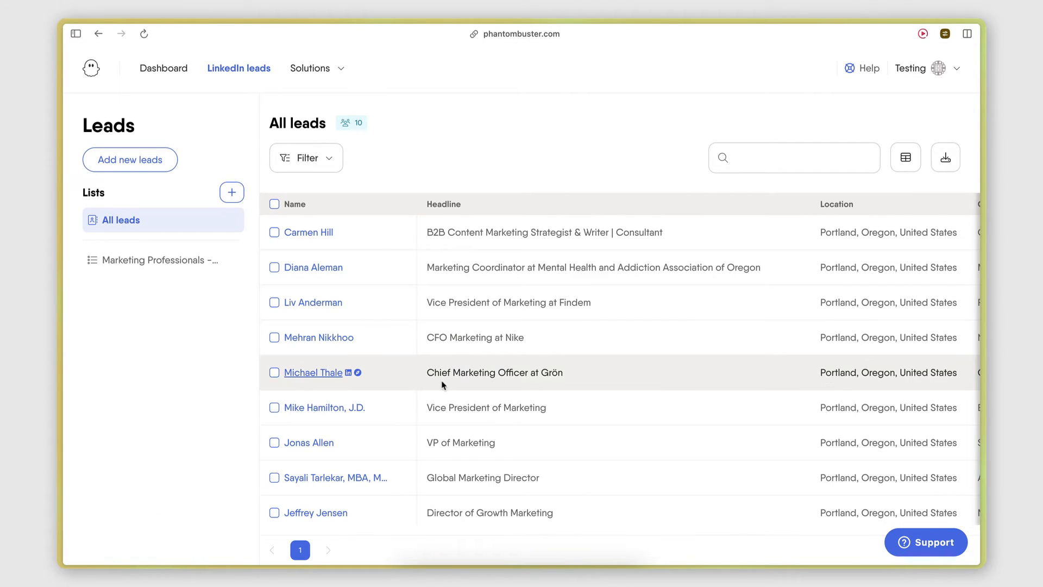
scroll(546, 387, right, 15)
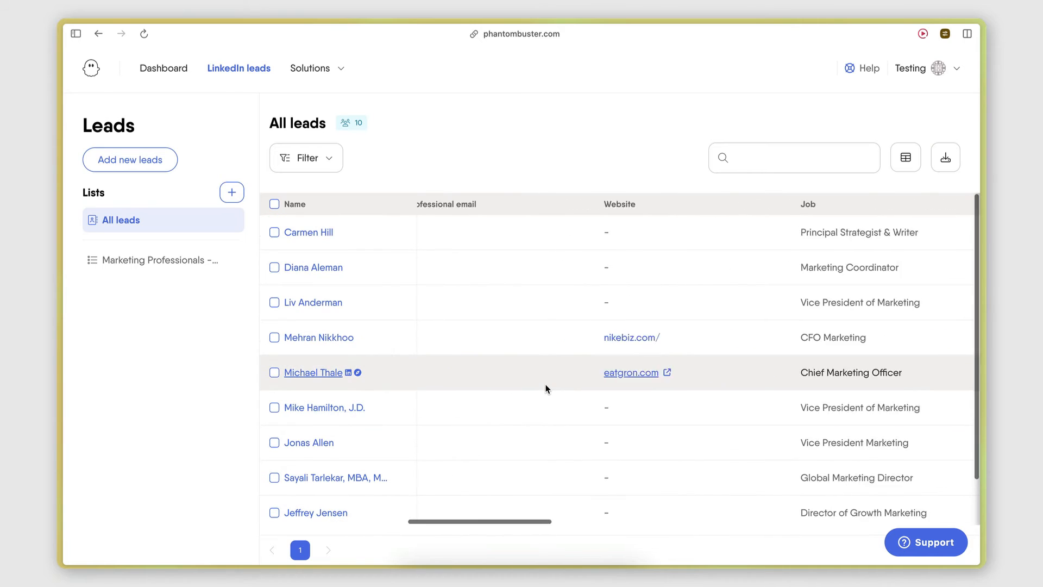
scroll(545, 388, right, 15)
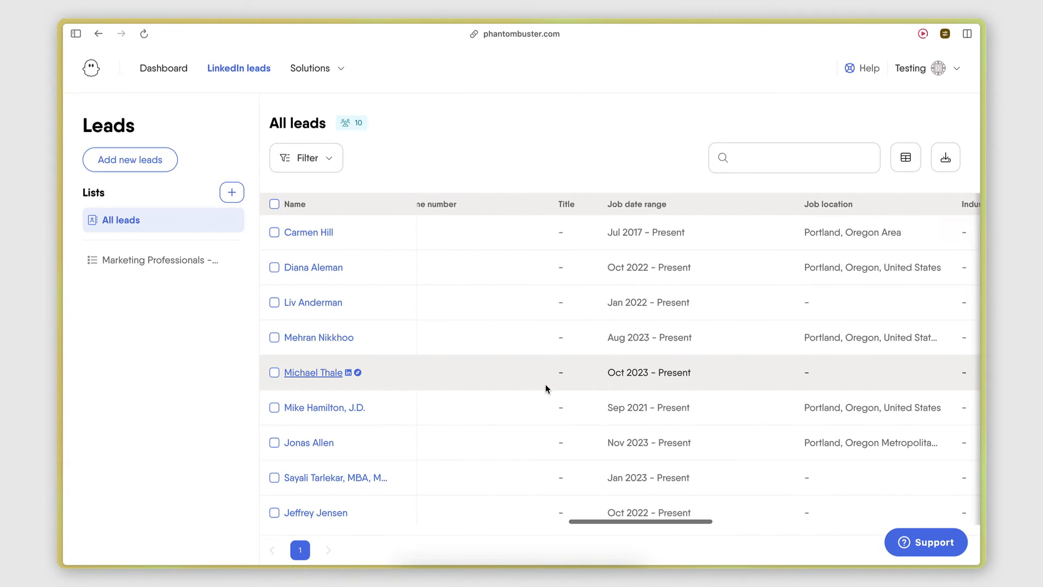
scroll(546, 388, right, 15)
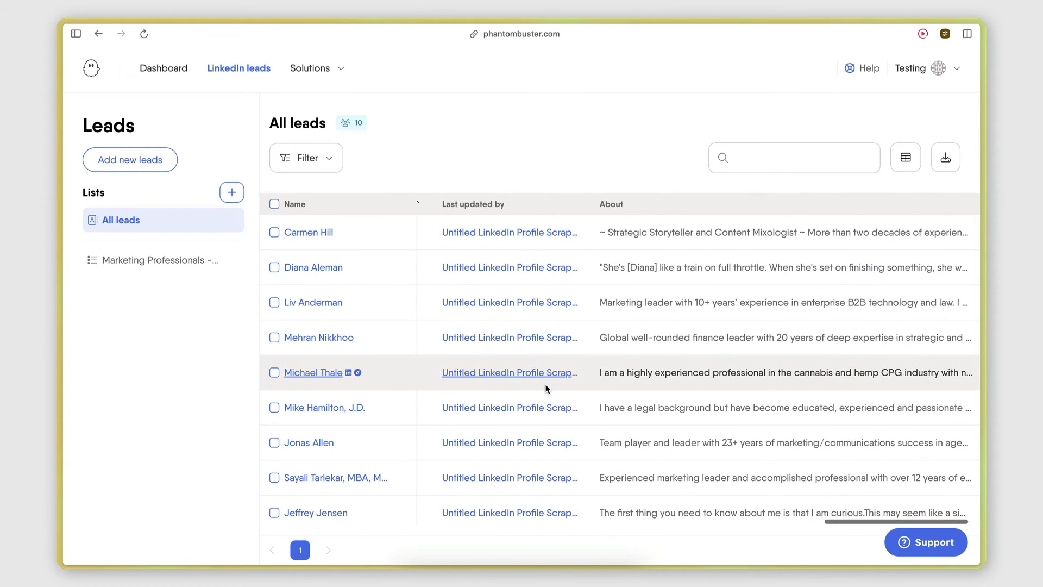
scroll(673, 358, left, 20)
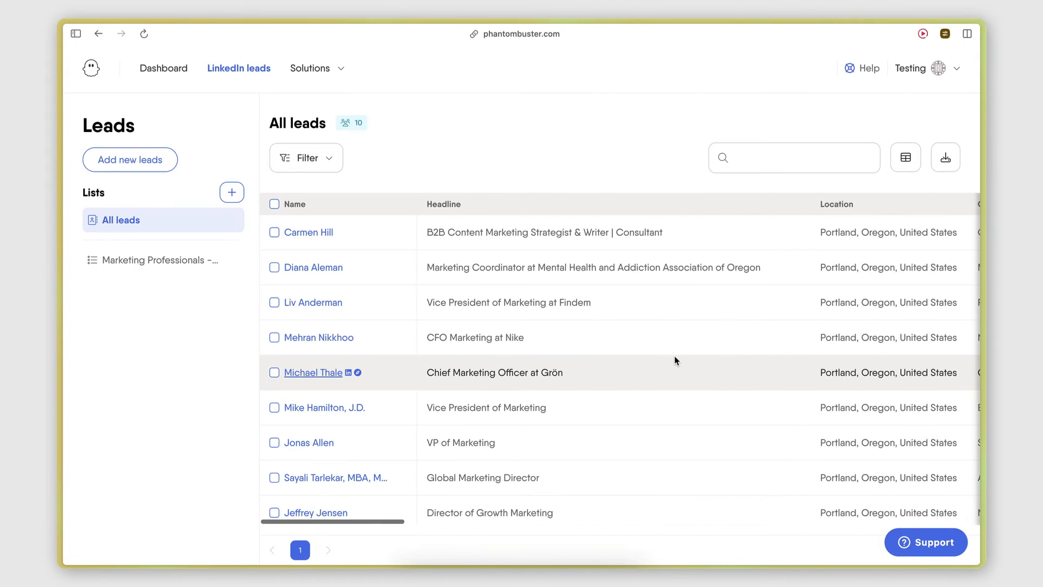
Review the full set of columns that can be shown or hidden in the leads table.
click(905, 157)
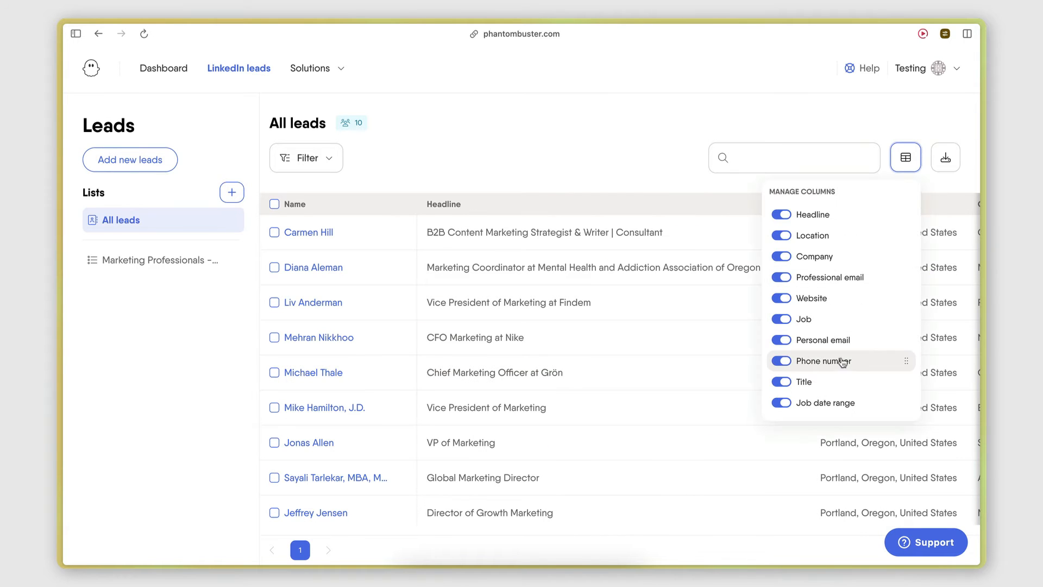
scroll(843, 361, down, 4)
scroll(846, 362, down, 4)
scroll(800, 193, up, 8)
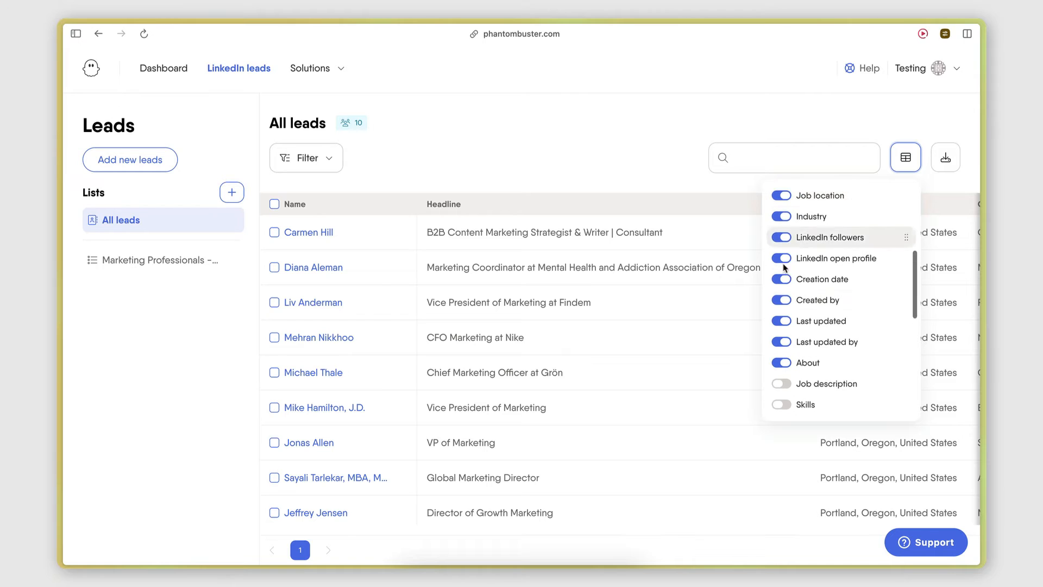
scroll(781, 199, down, 8)
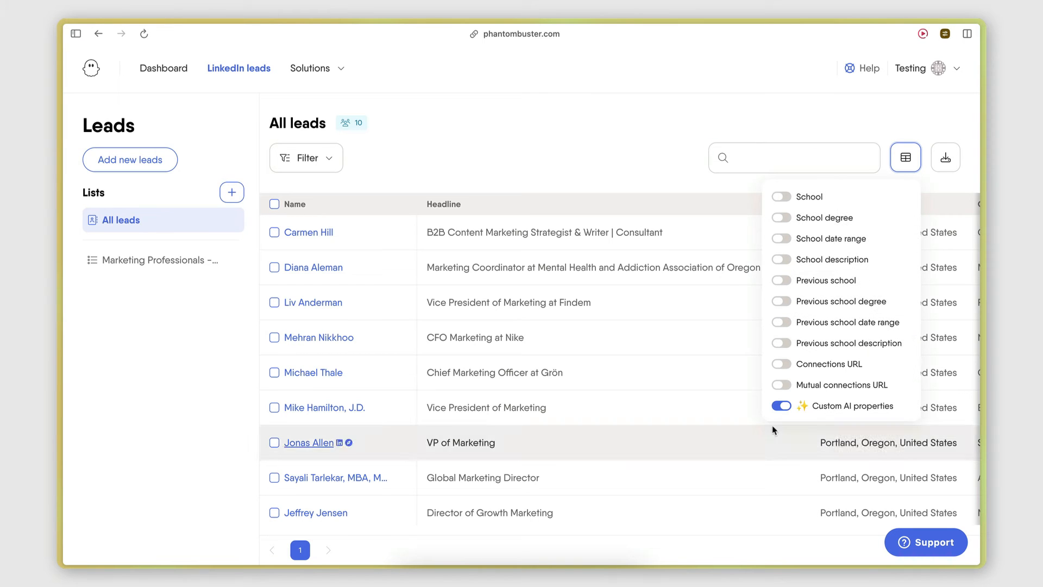
click(604, 140)
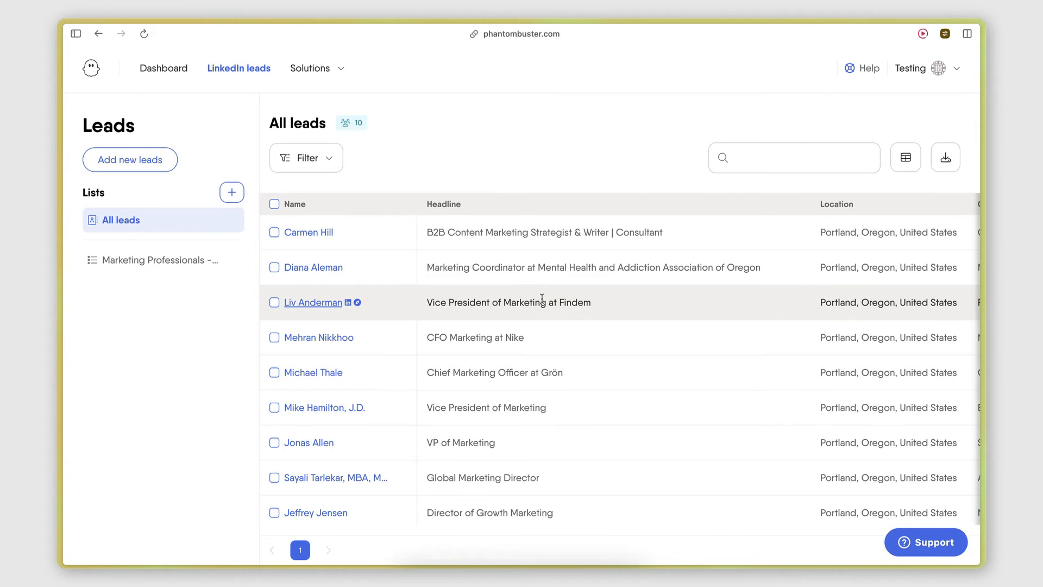
scroll(542, 299, right, 5)
scroll(543, 299, left, 5)
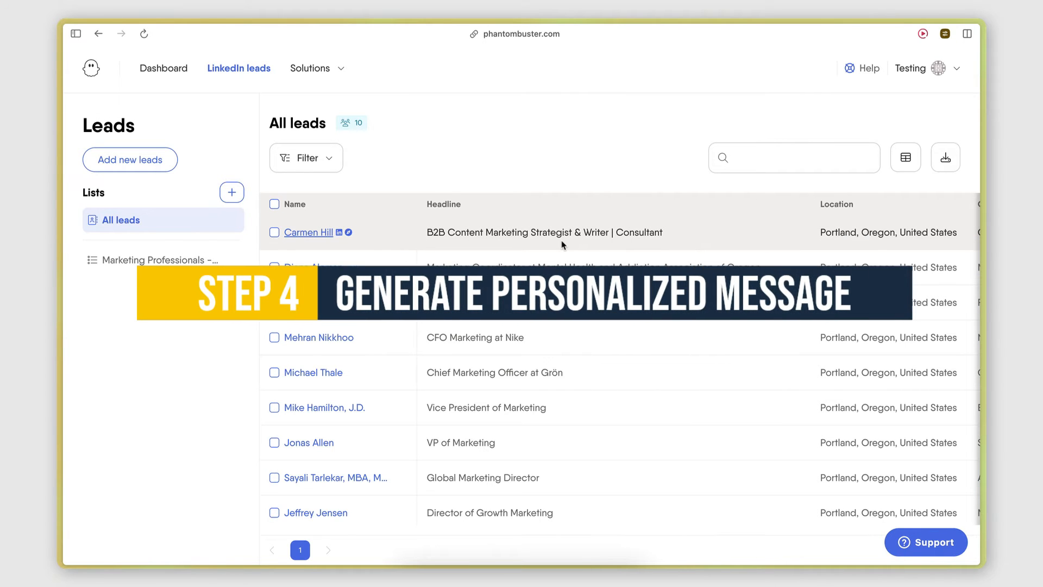
scroll(561, 244, right, 5)
scroll(561, 244, left, 5)
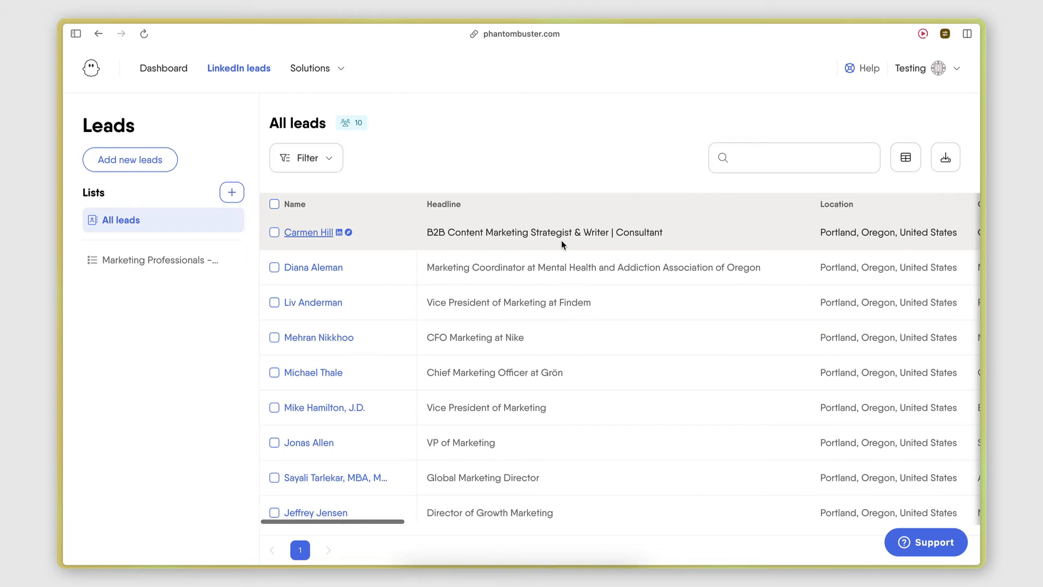
Open the Marketing Professionals – Portland list and enrich it with the AI LinkedIn Message Writer phantom.
click(131, 268)
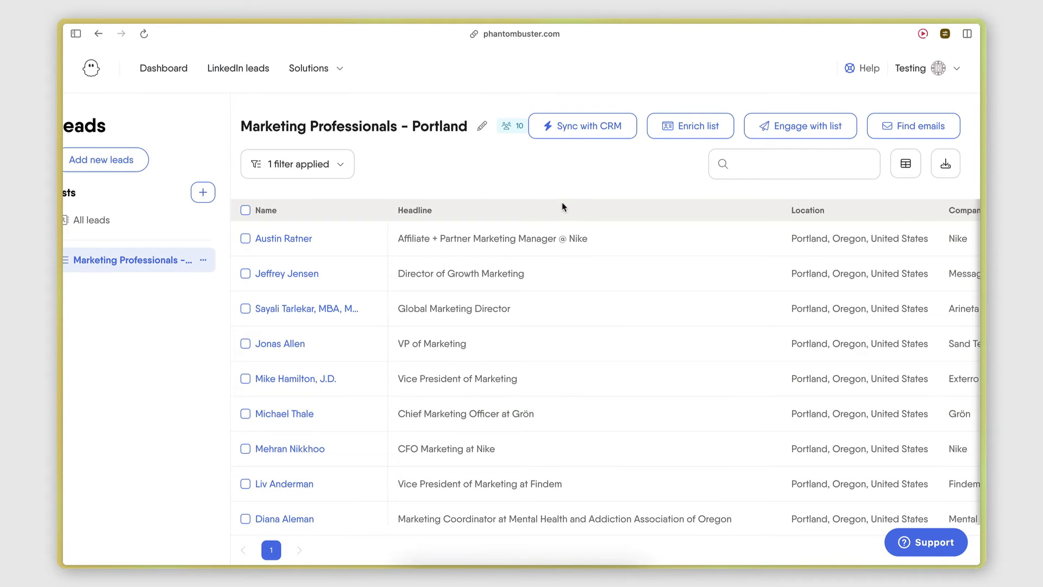
click(683, 128)
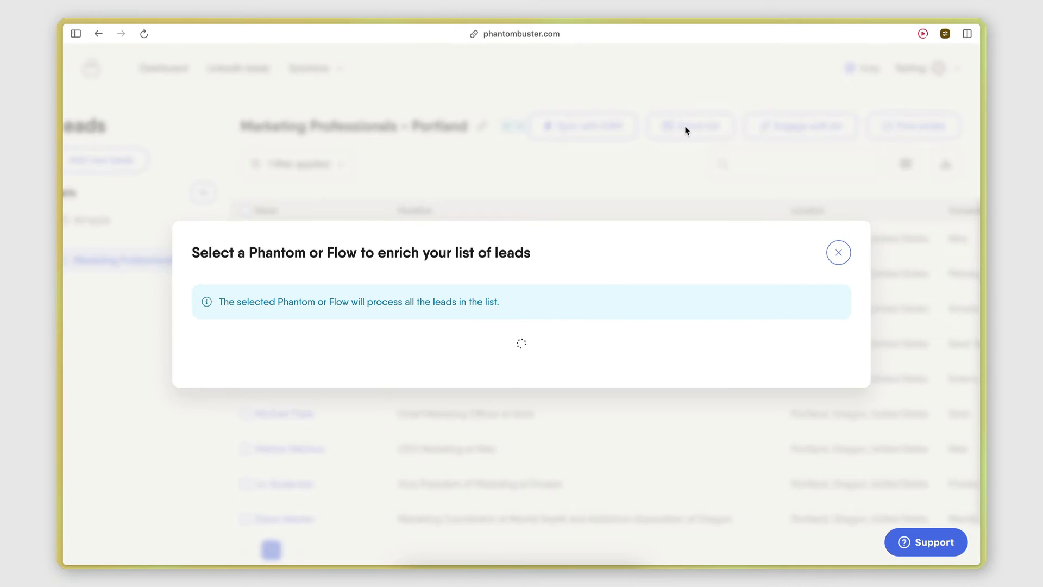
scroll(752, 360, down, 3)
scroll(752, 360, up, 3)
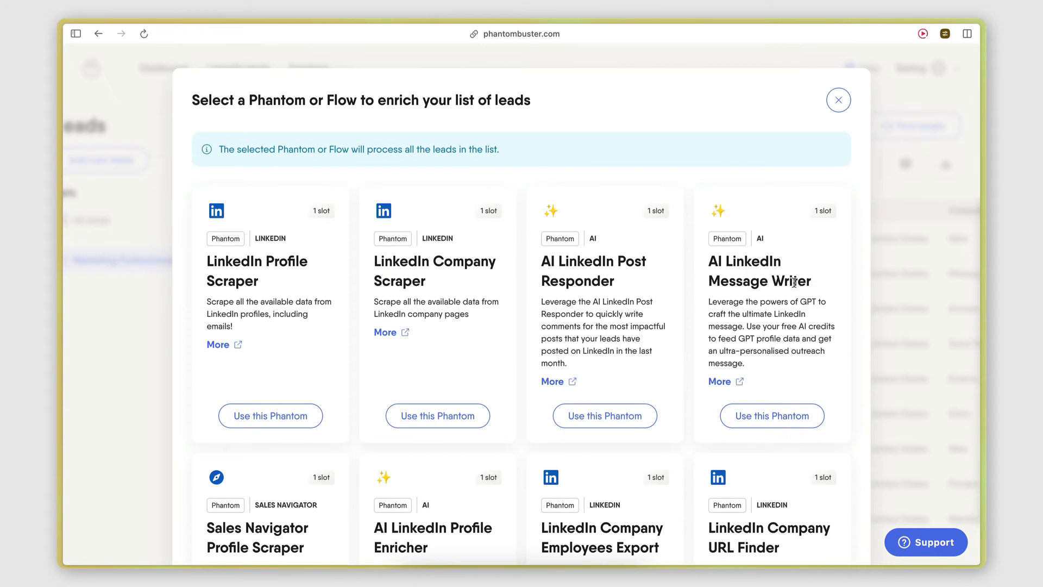
click(775, 417)
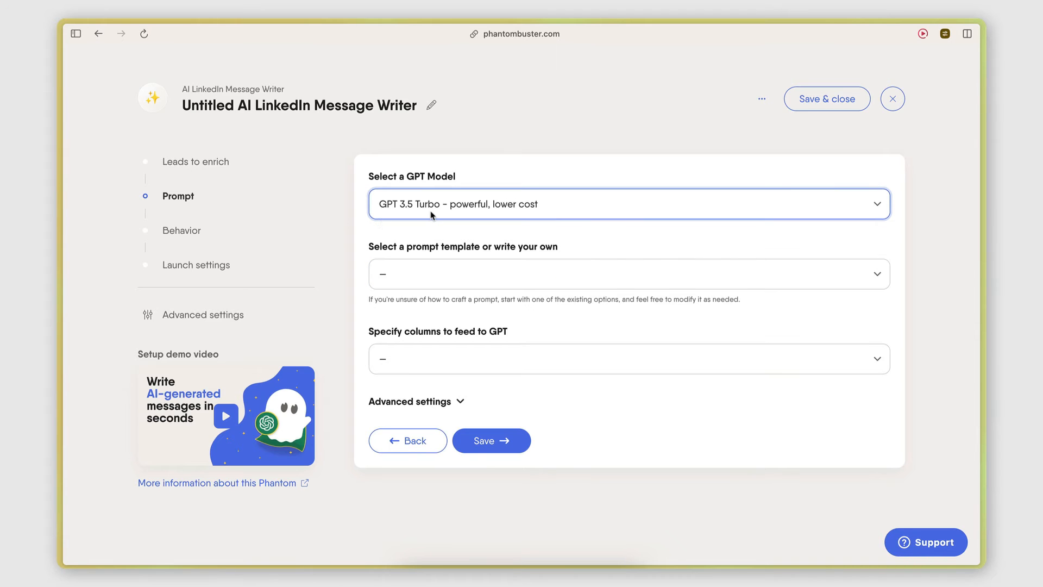
Review the available GPT models for the message writer, keeping GPT 3.5 Turbo selected.
click(469, 209)
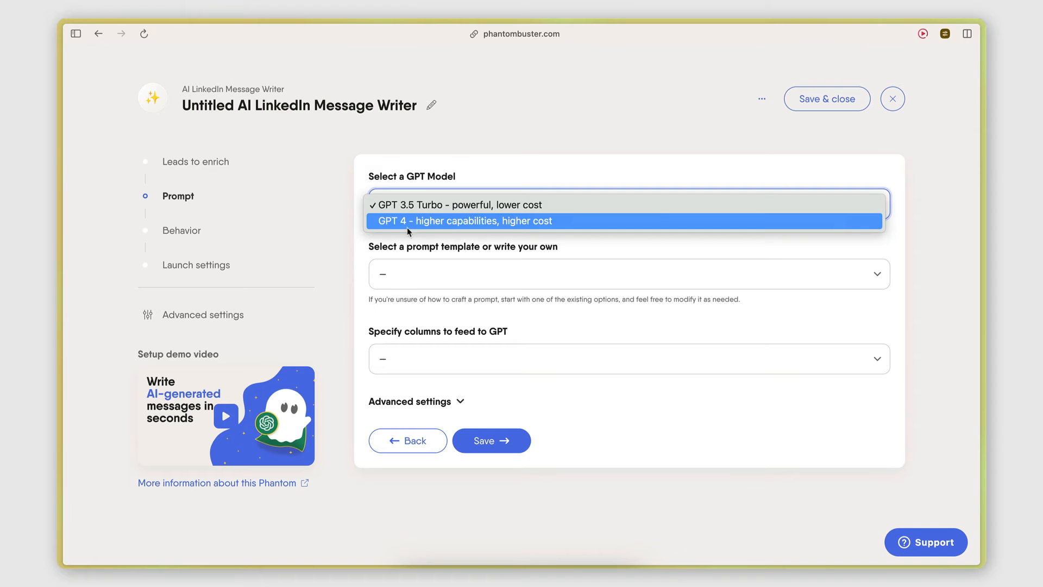
click(469, 175)
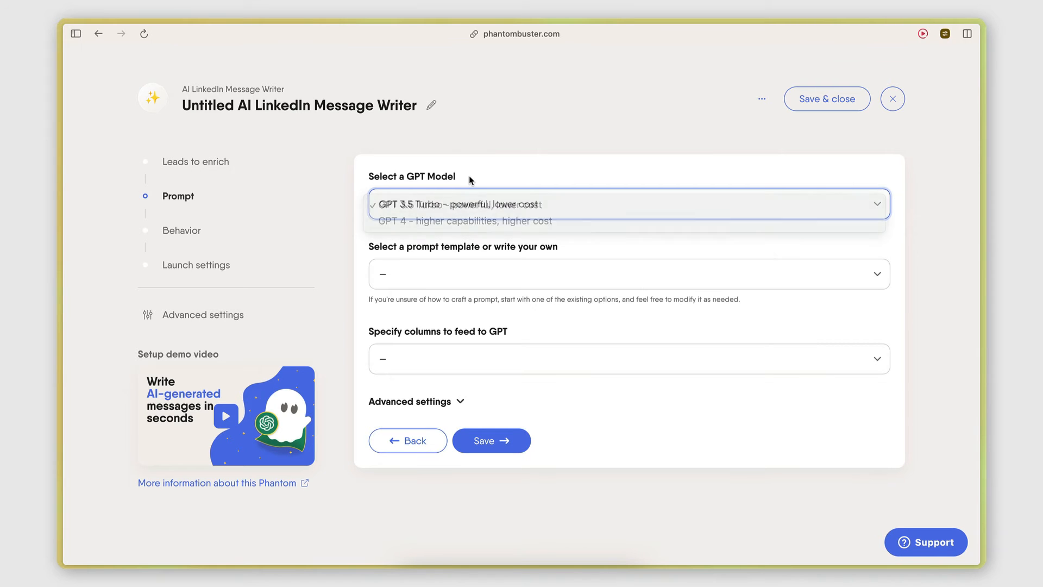
click(481, 215)
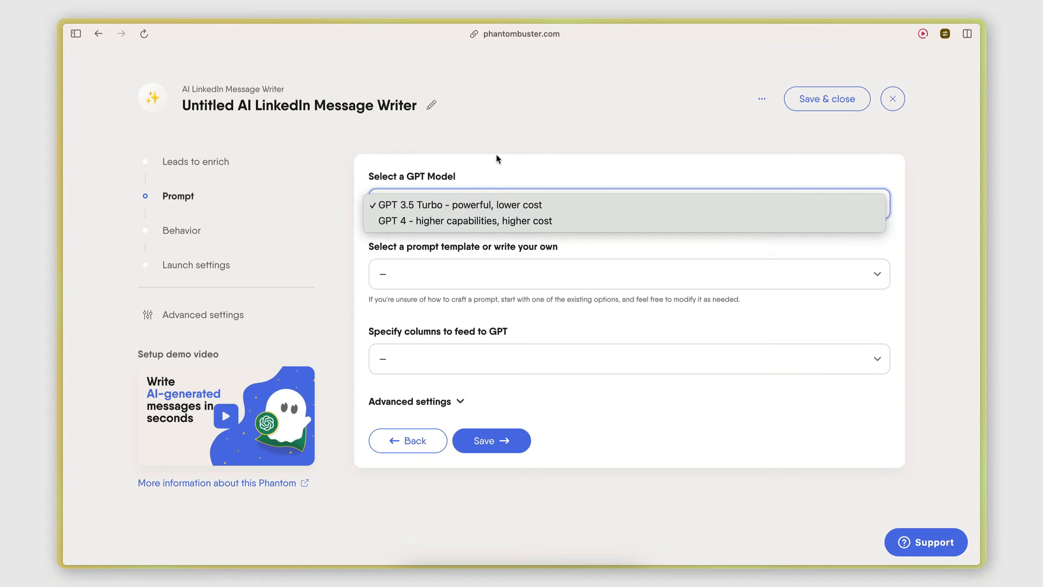
click(479, 178)
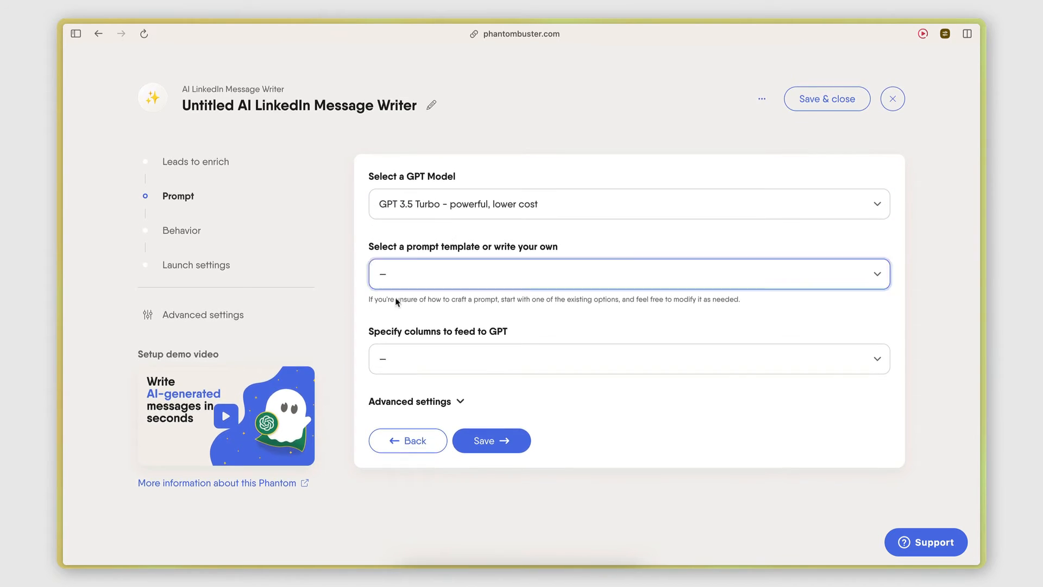
Try the "Connect based on similar work experience" prompt template and enlarge the prompt box to read its text.
click(422, 275)
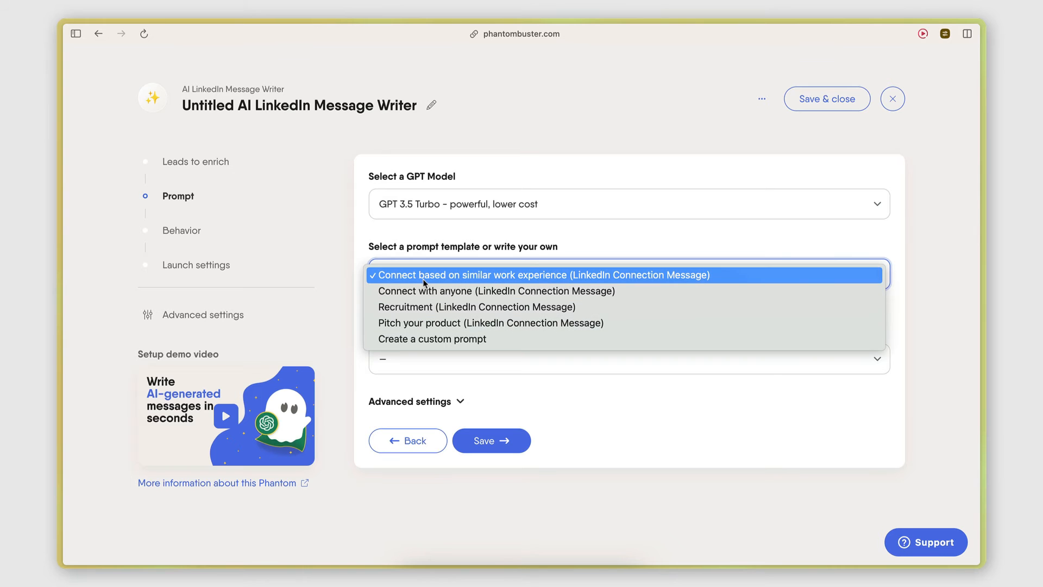
click(395, 277)
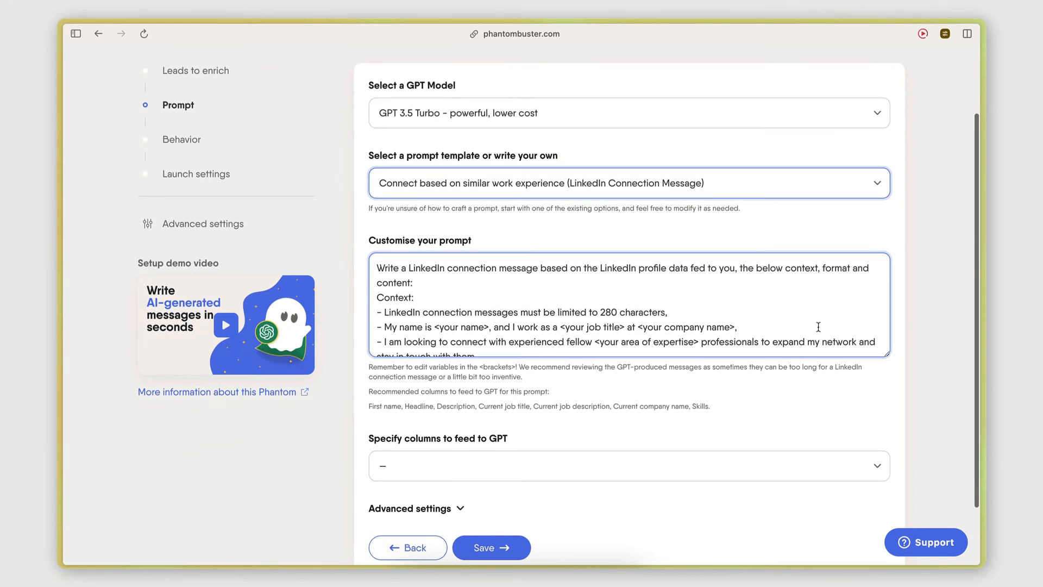
drag(887, 369, 887, 442)
scroll(476, 313, up, 2)
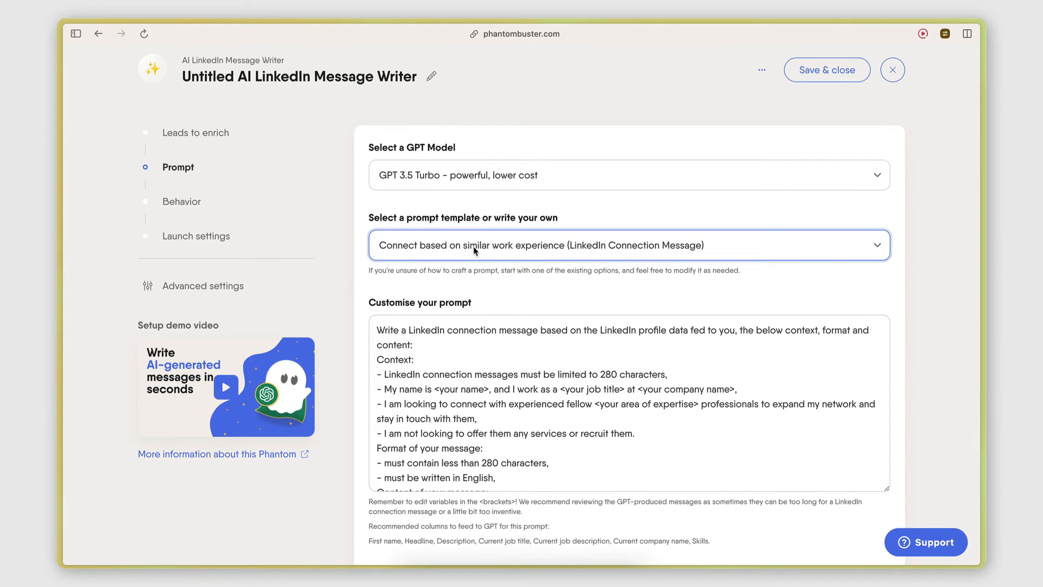
Switch the prompt template to "Connect with anyone" and enlarge the prompt box to read its text.
click(526, 251)
click(444, 263)
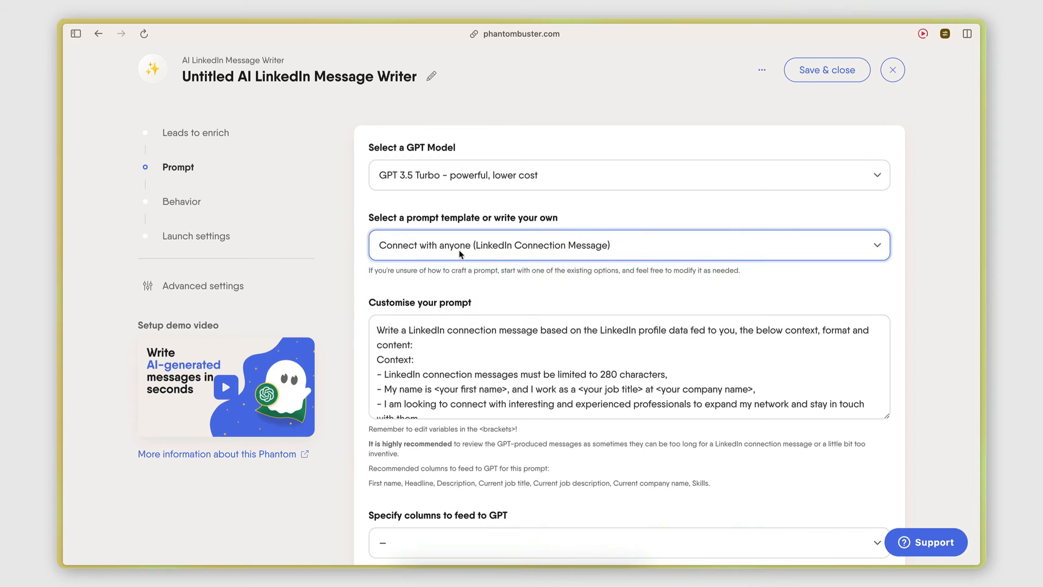
click(492, 251)
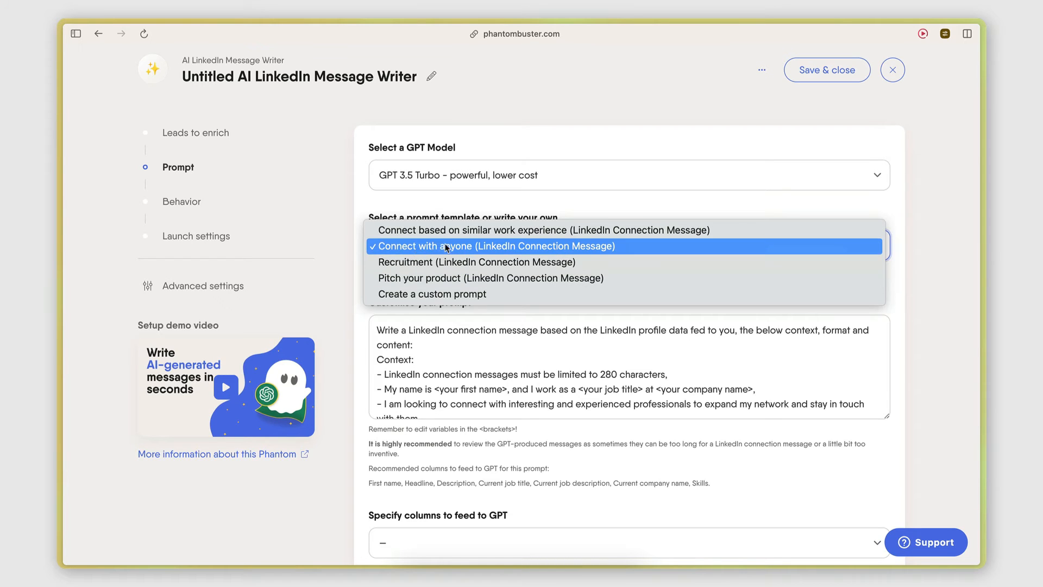
click(406, 246)
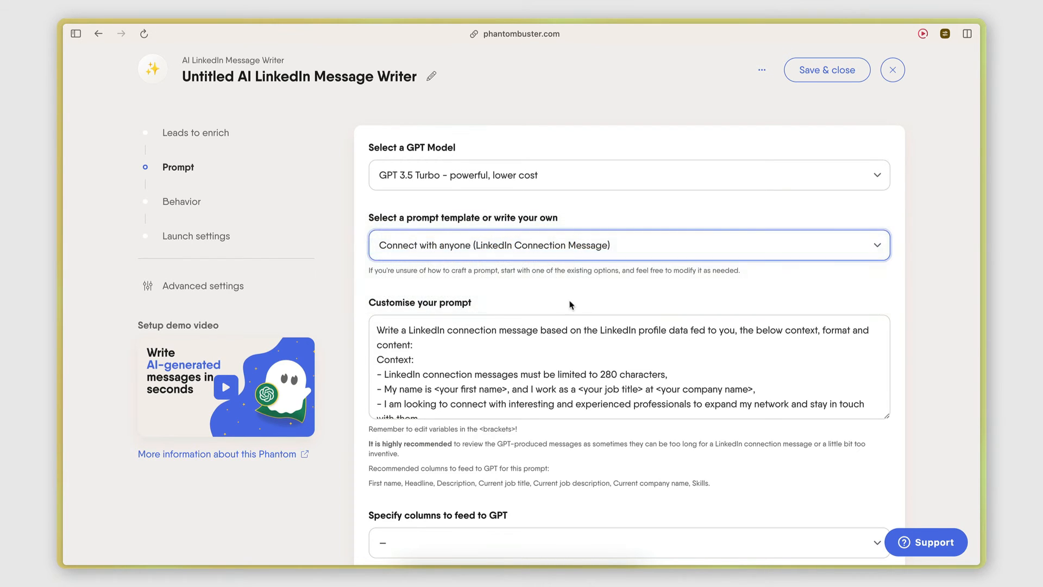
drag(884, 419, 886, 470)
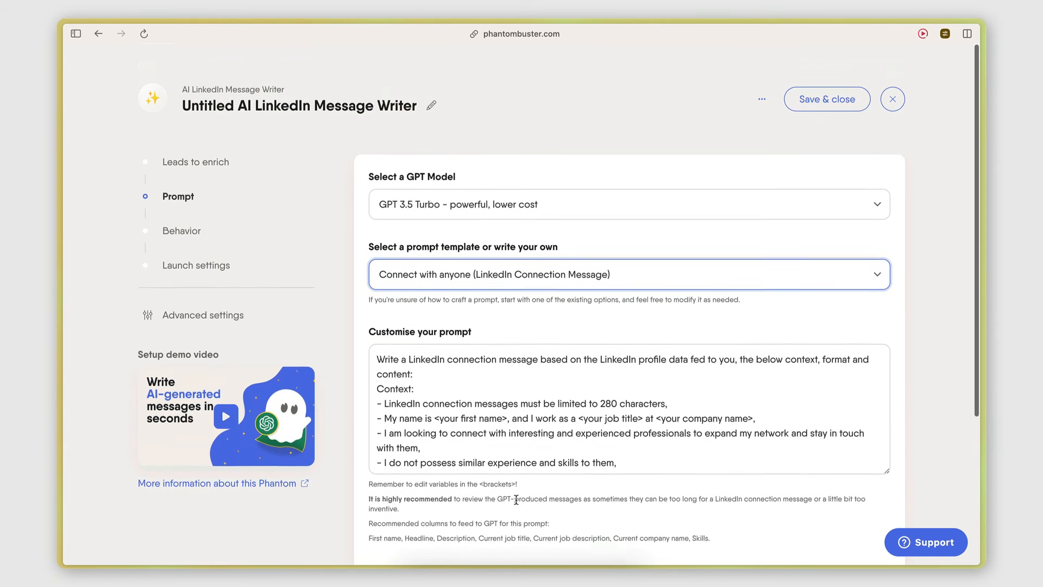
Try the "Create a custom prompt" option, then return to the "Connect based on similar work experience" template.
click(416, 278)
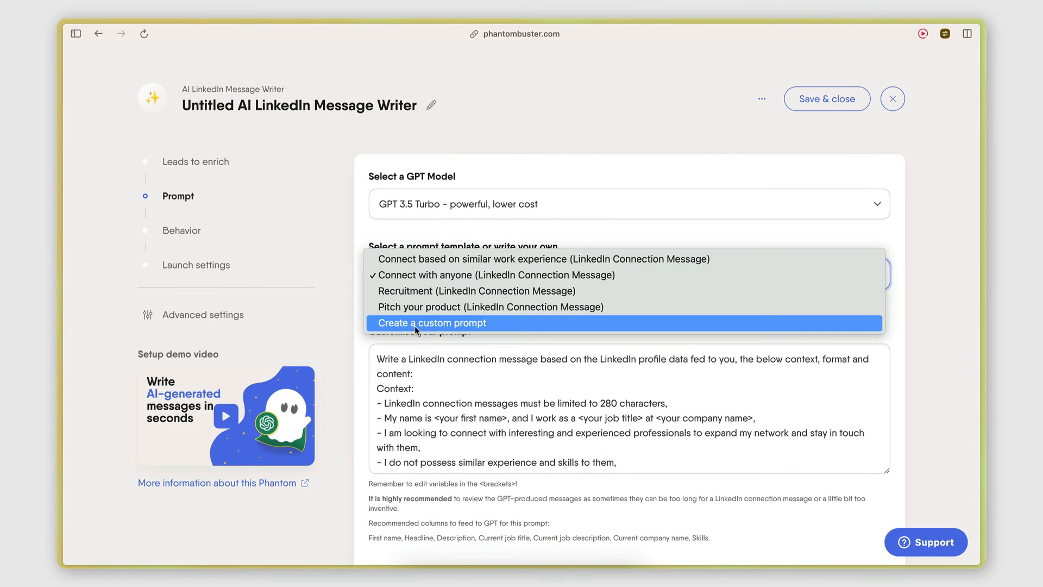
click(435, 323)
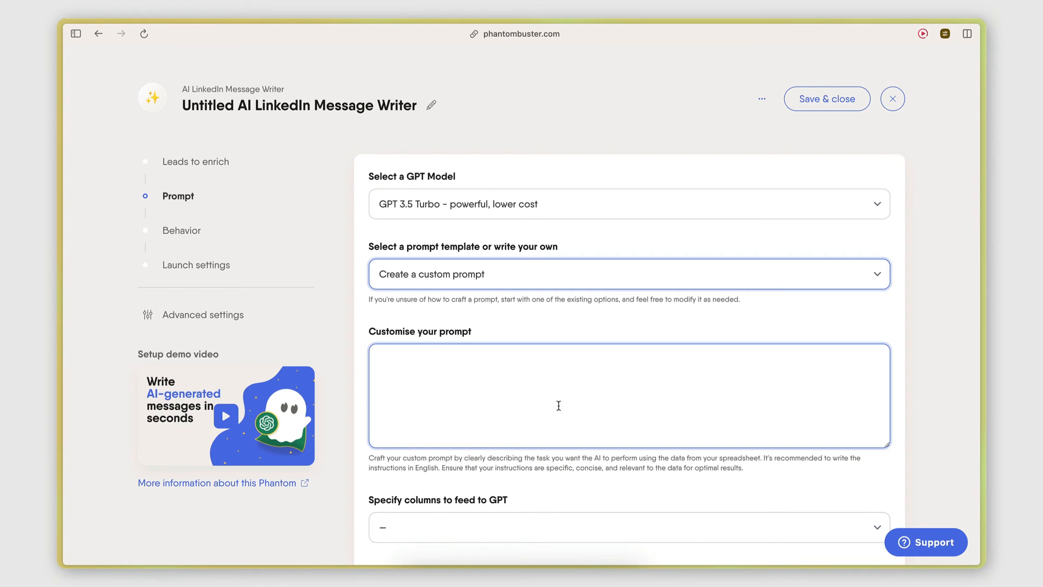
click(478, 276)
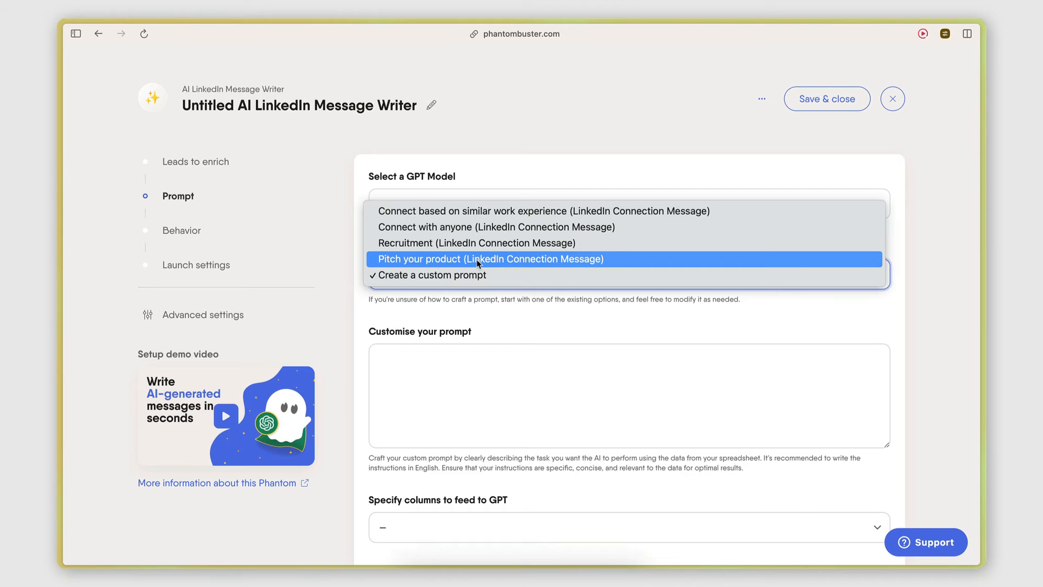
click(489, 211)
Set the prompt template to "Connect with anyone (LinkedIn Connection Message)" and enlarge the prompt box.
click(510, 273)
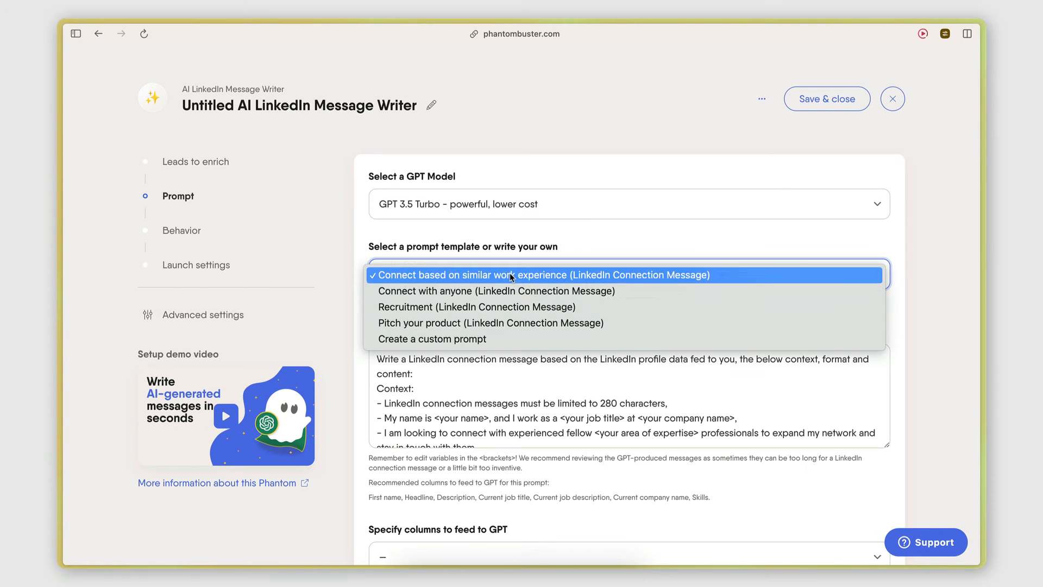
click(412, 292)
click(757, 364)
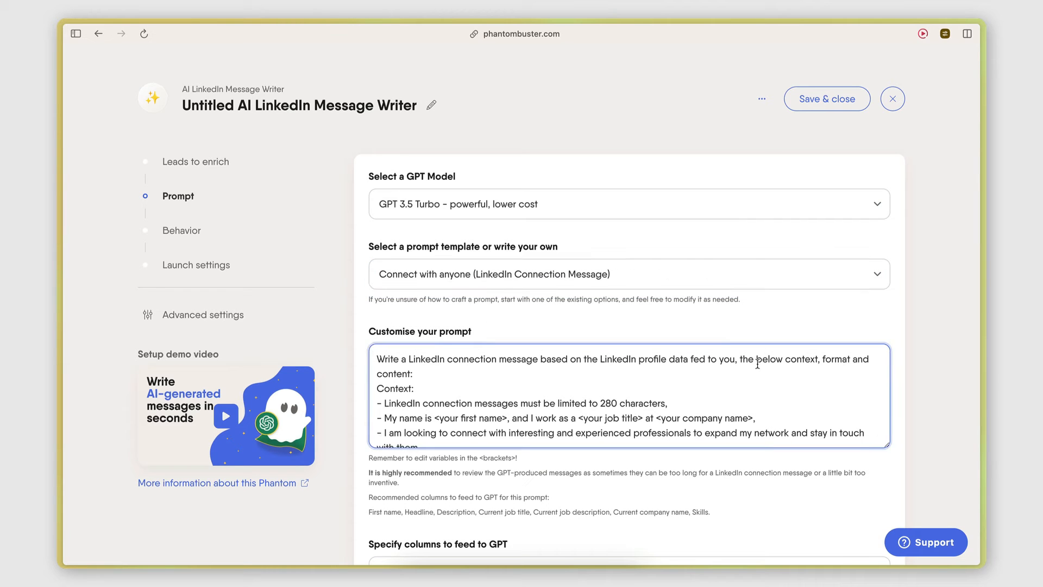
scroll(830, 329, down, 3)
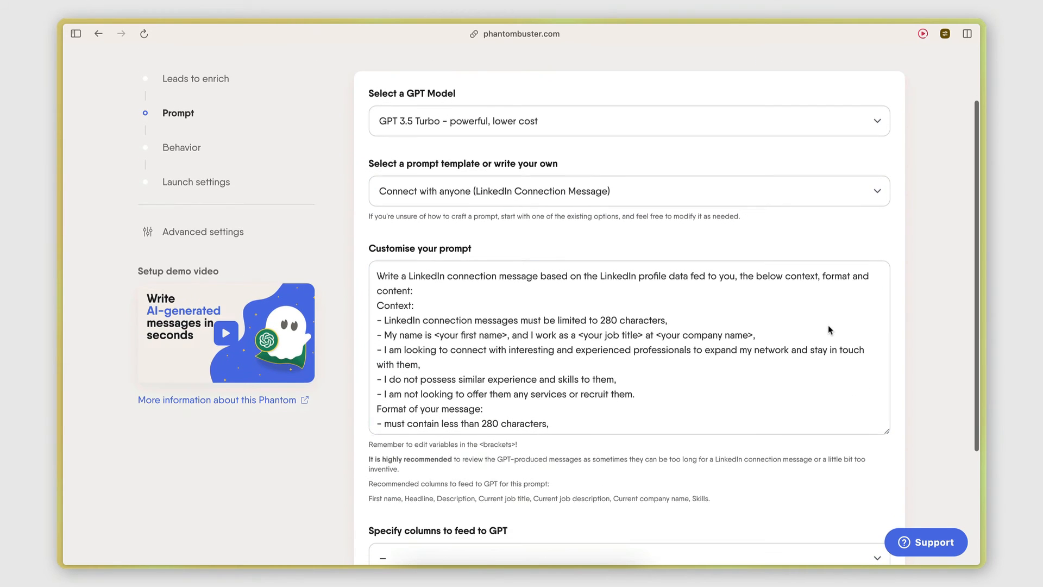
scroll(489, 245, up, 2)
click(440, 230)
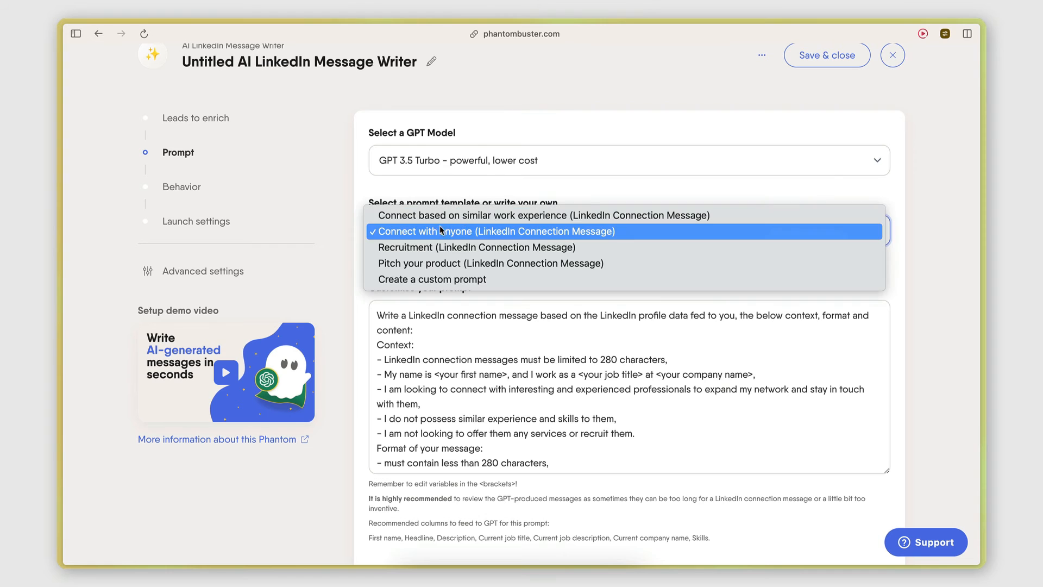
click(588, 326)
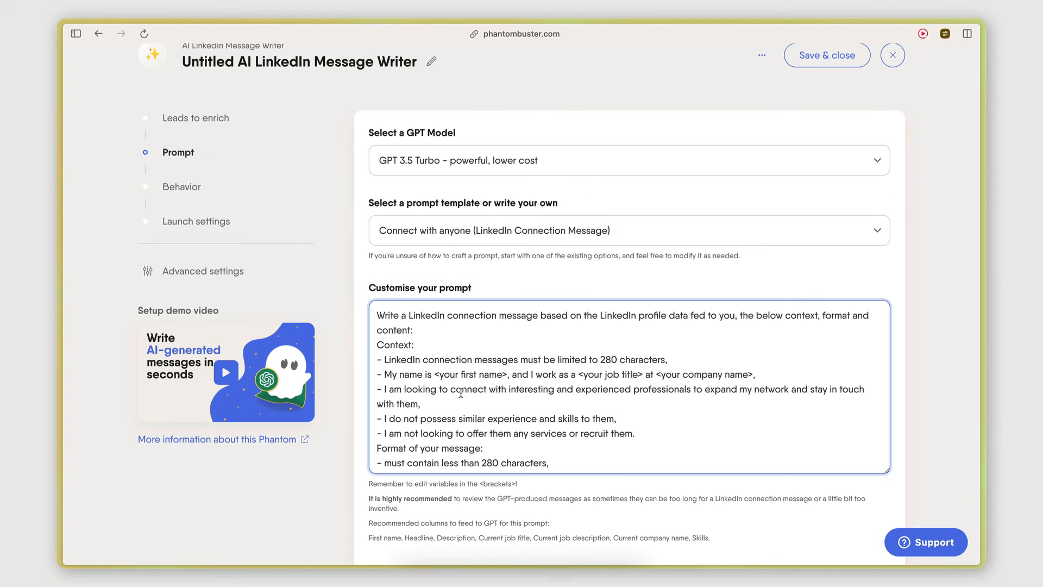
Replace the prompt's first-name placeholder with the sender's first name and the job title placeholder with Operations Manager.
drag(436, 376, 503, 375)
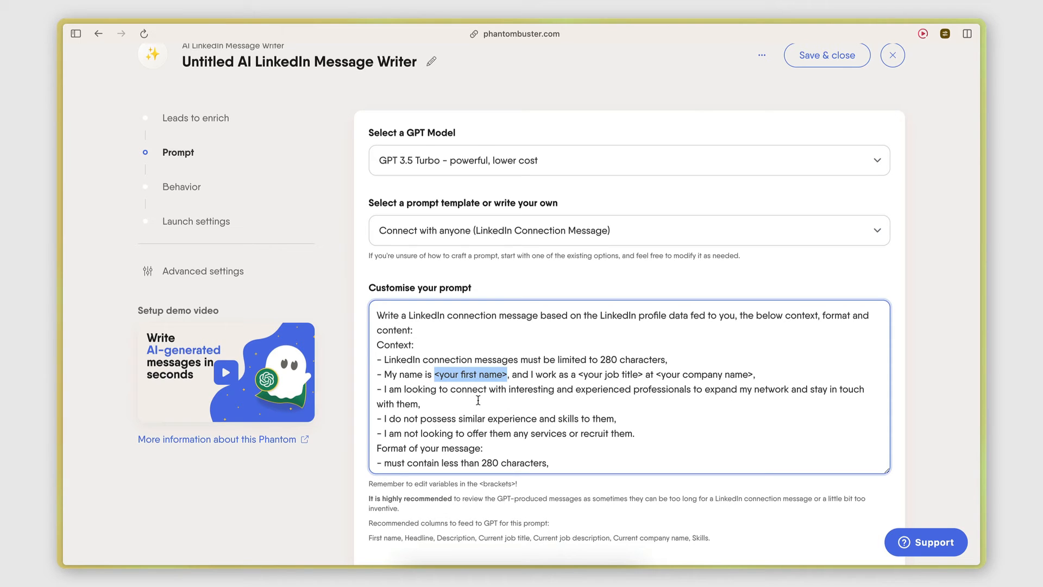
text(Alex)
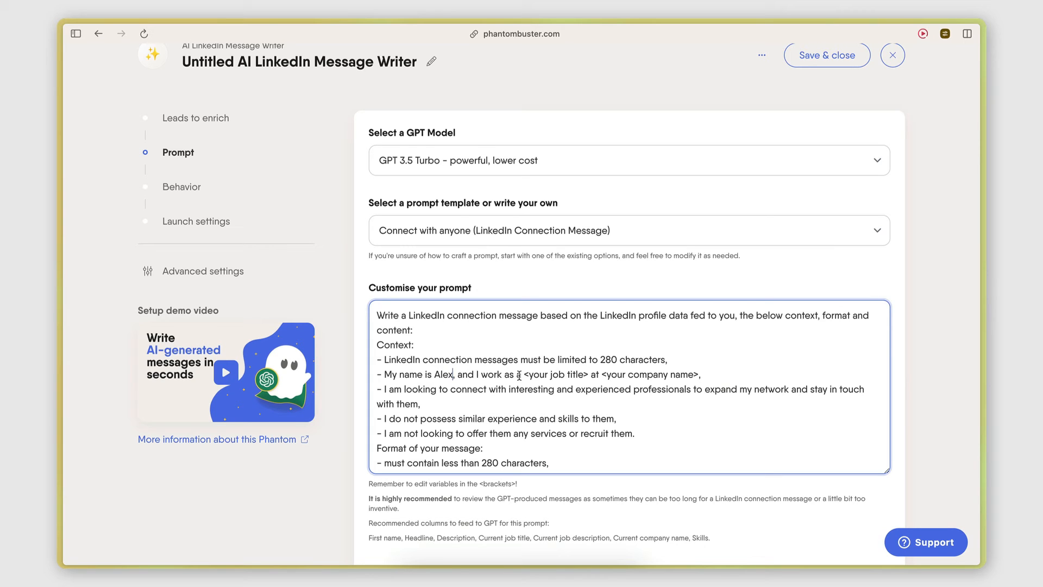
drag(523, 374, 582, 374)
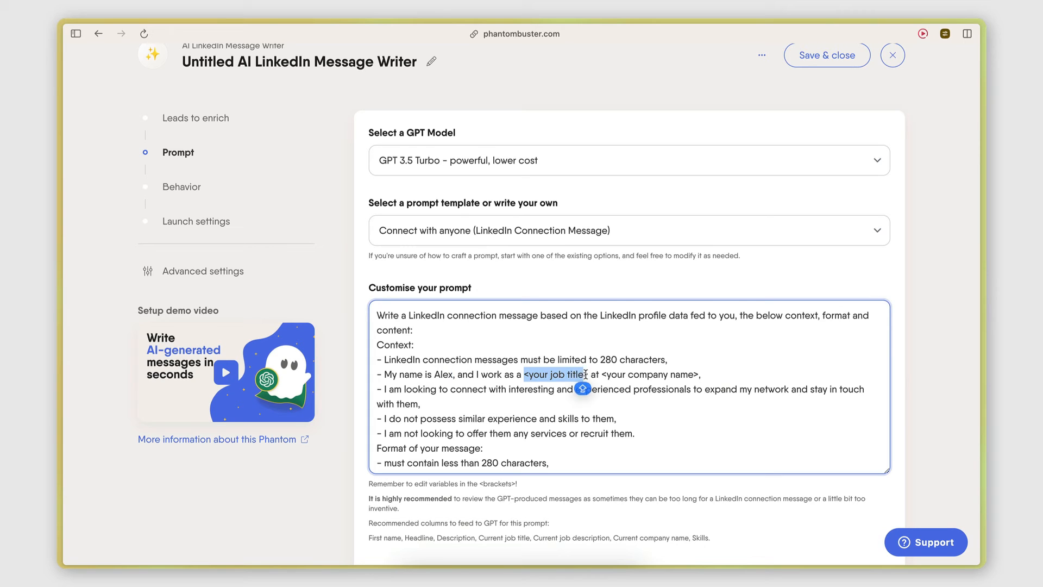
key(BackSpace)
text(Opera)
text(tions Manager)
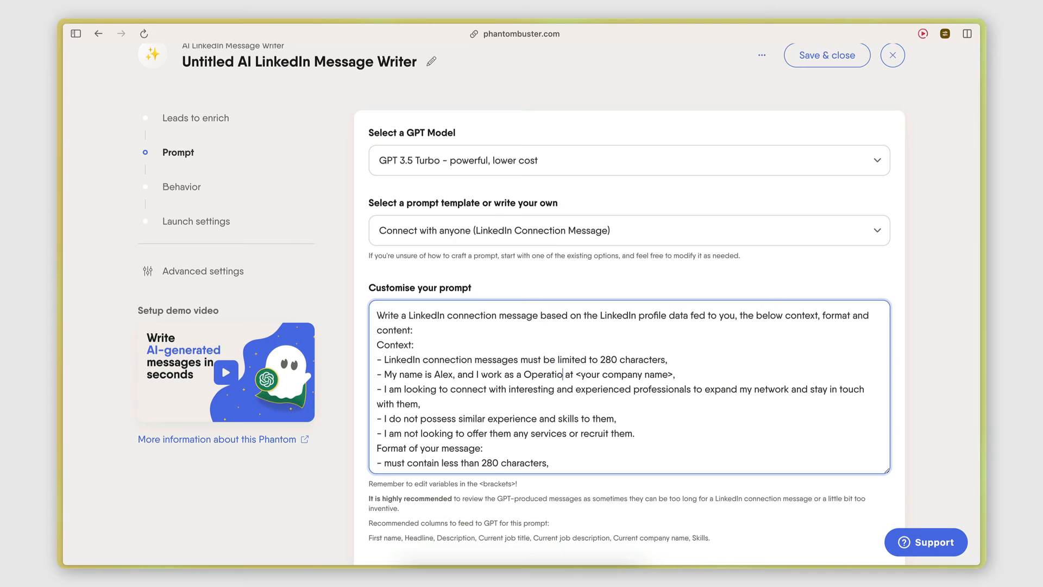
key(BackSpace)
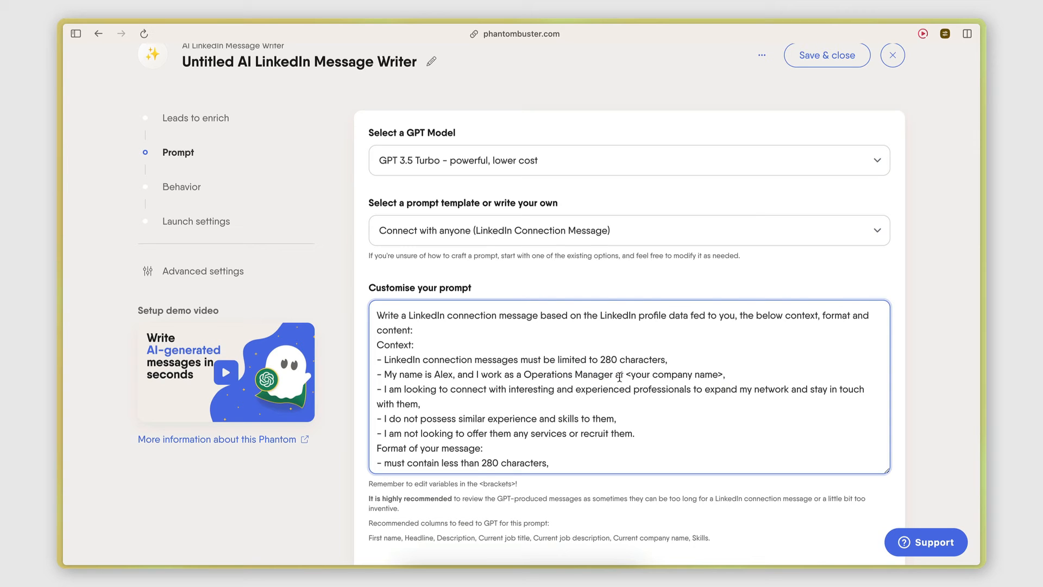
Replace the prompt's company name placeholder with Clearly.io and review the rest of the prompt text.
drag(626, 374, 724, 374)
text(Clea)
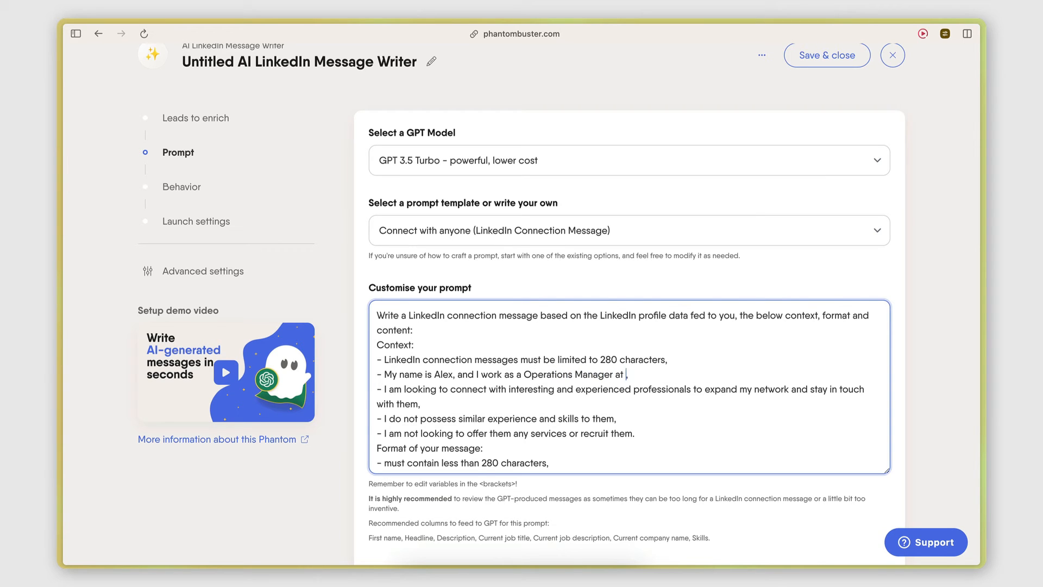
text(rly.io)
scroll(590, 418, down, 5)
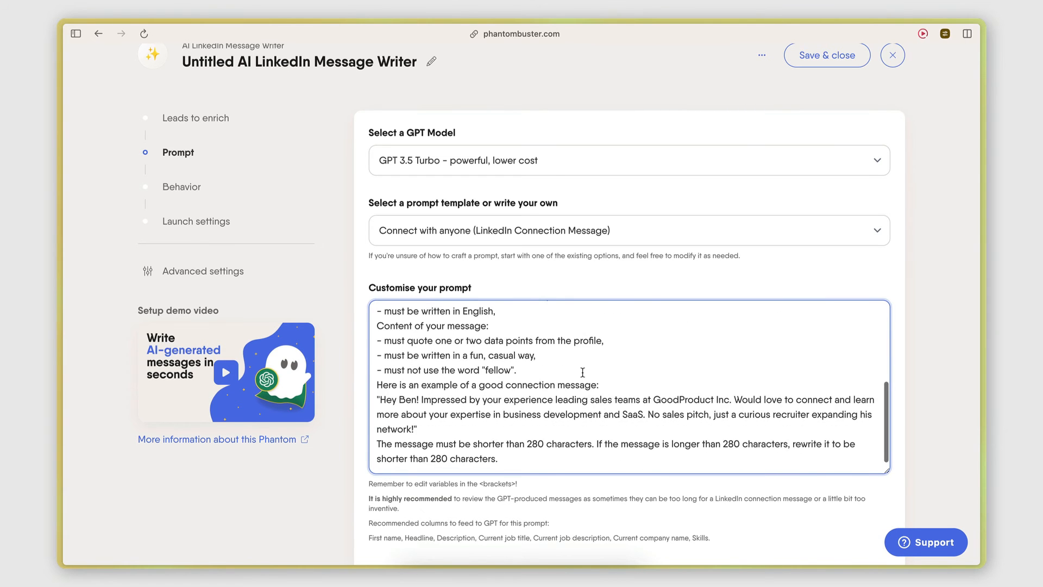
scroll(580, 372, up, 3)
scroll(580, 372, up, 3)
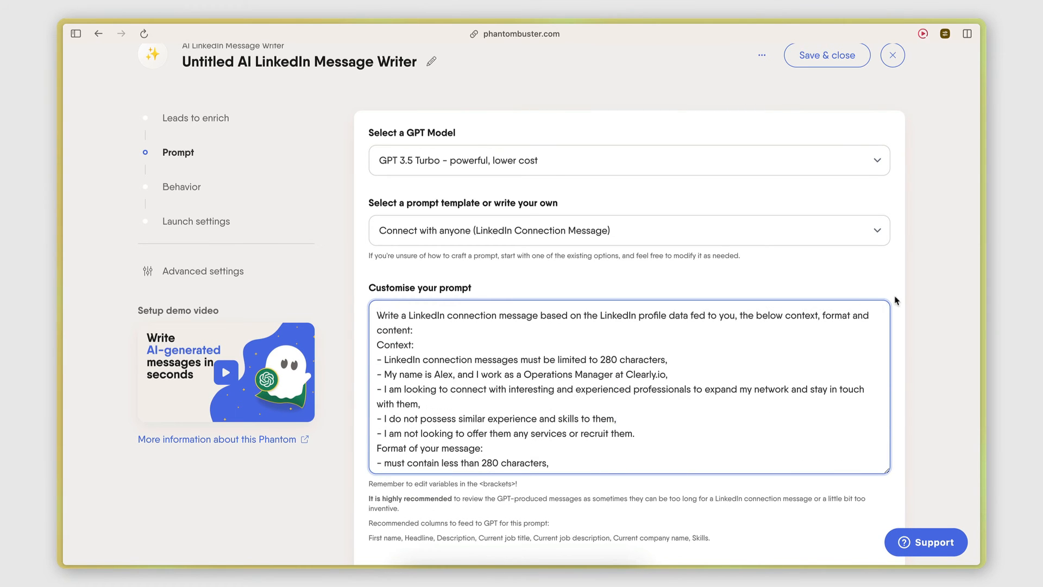
Set the columns to feed to GPT to Custom, after trying All LinkedIn Leads Data, and bring up the selectable fields.
scroll(639, 366, down, 10)
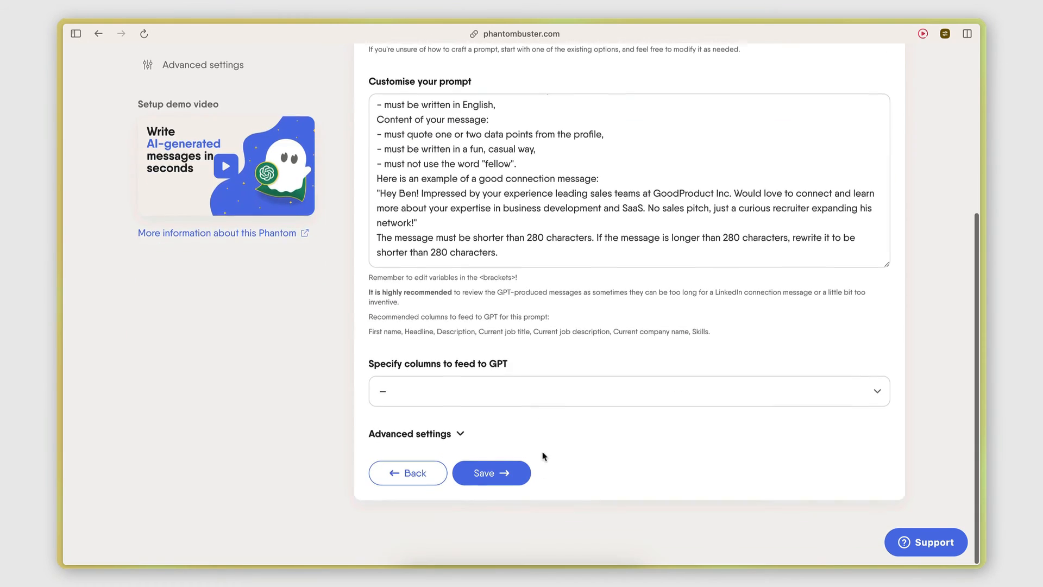
click(385, 387)
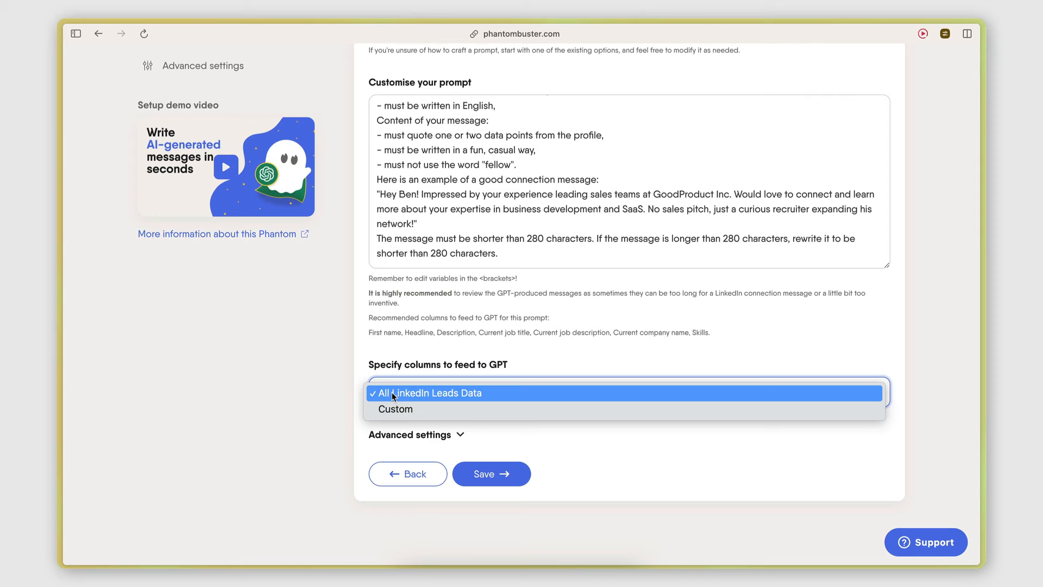
click(435, 392)
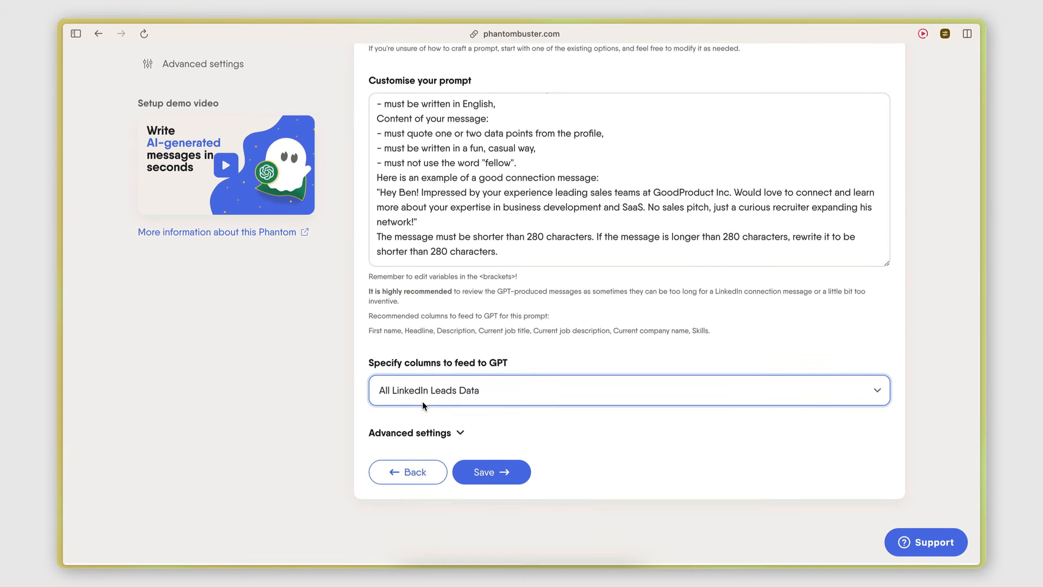
click(422, 401)
click(402, 411)
scroll(498, 333, down, 4)
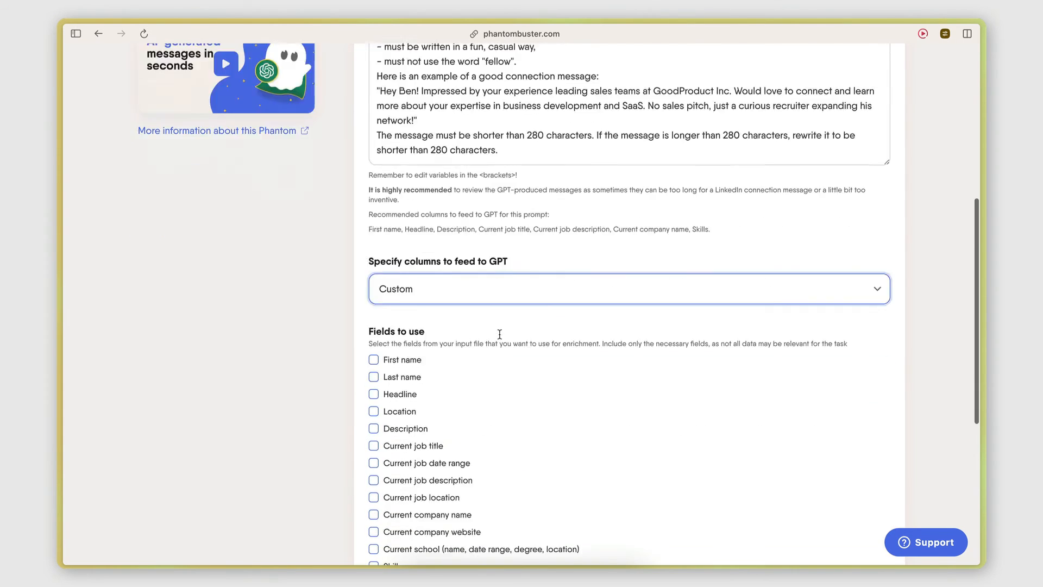
Try selecting First name, Last name and Headline as the custom fields to feed to GPT.
click(373, 258)
click(374, 275)
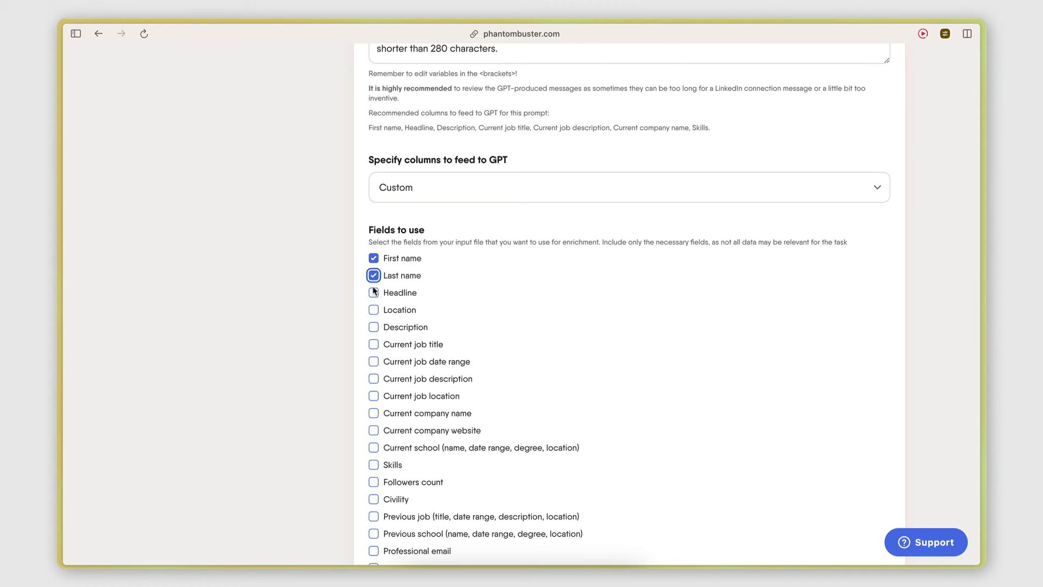
click(374, 292)
Set the columns to feed to GPT to All LinkedIn Leads Data and save the prompt settings.
click(396, 188)
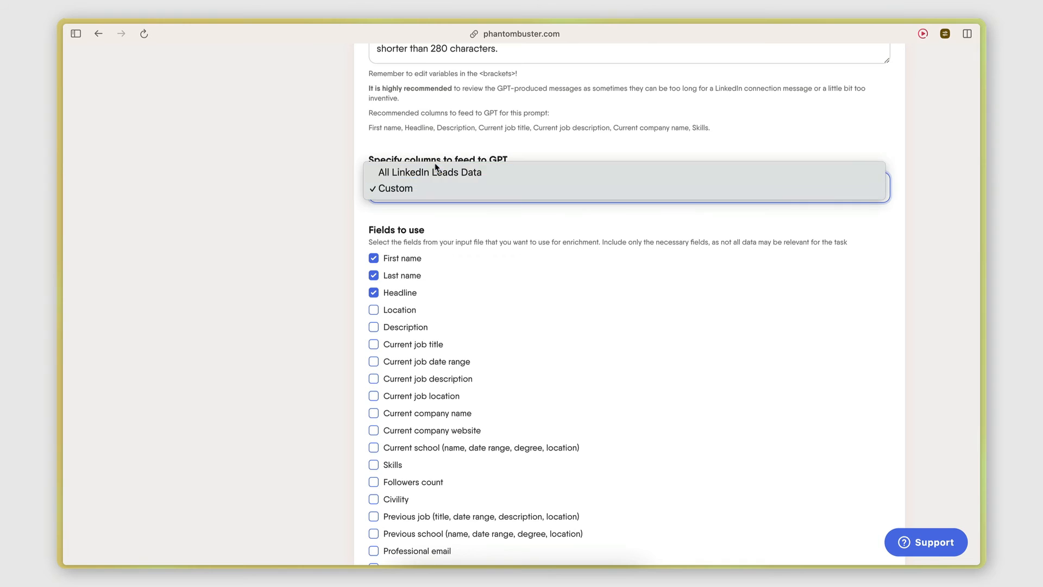
click(428, 175)
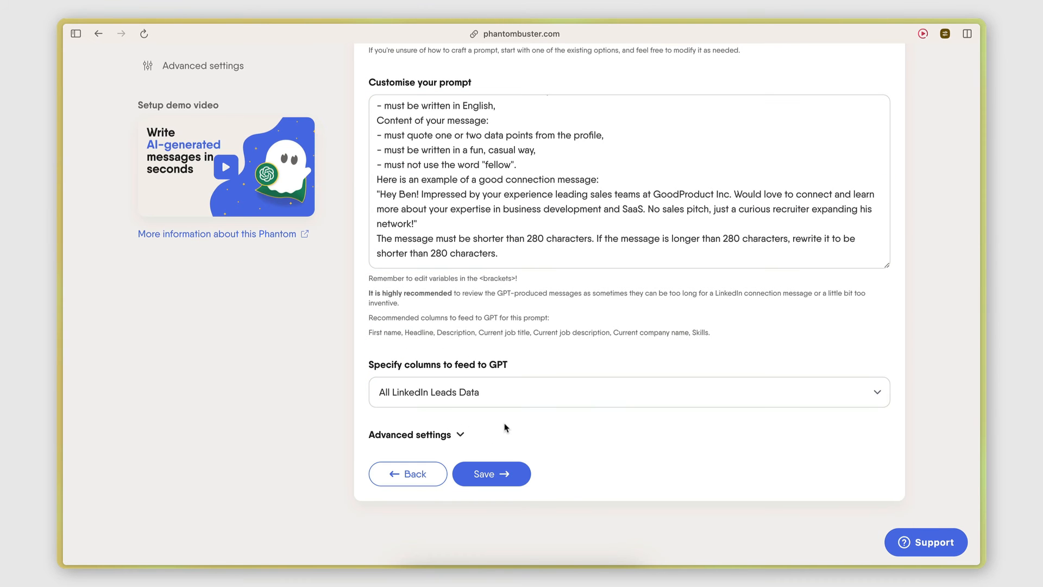
click(500, 480)
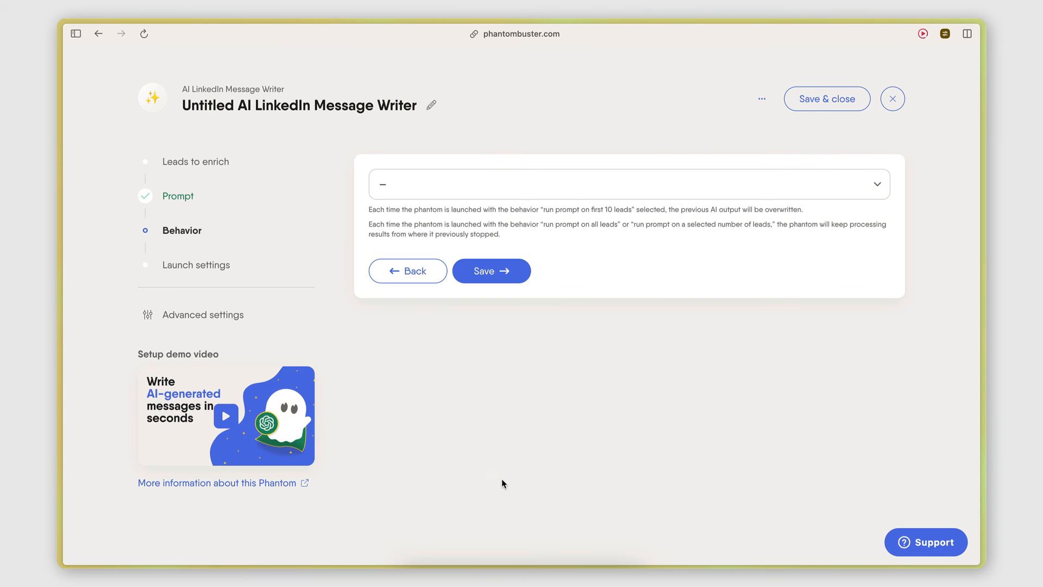
Set the message writer's behavior to "Run prompt on all leads" and save it.
click(402, 192)
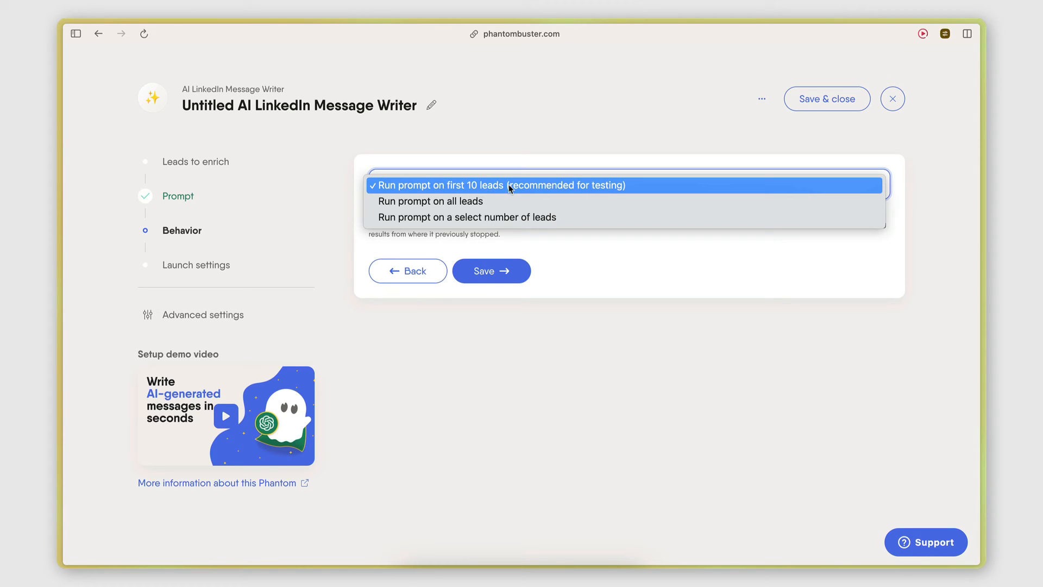
click(470, 202)
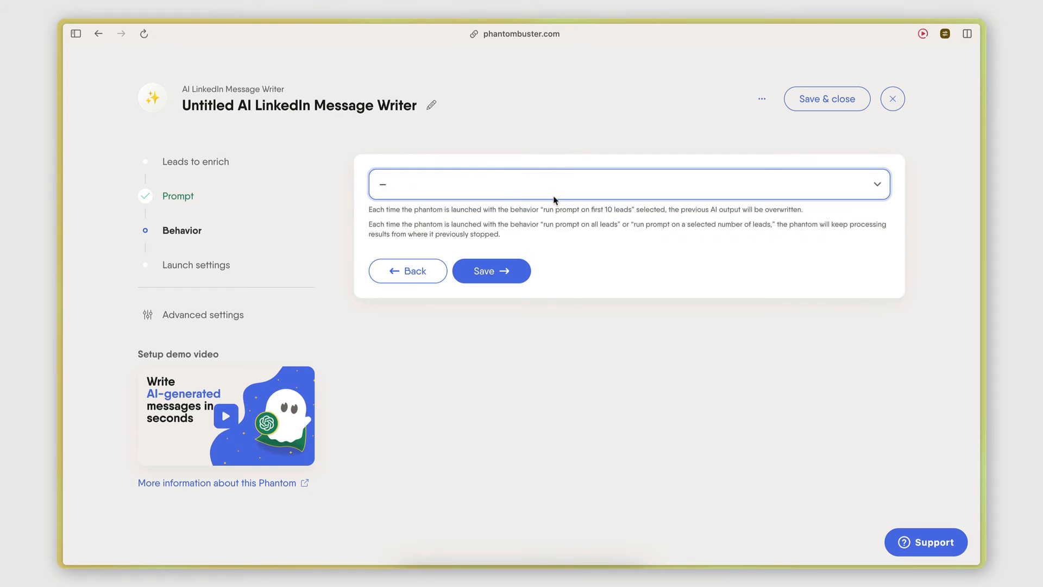
click(471, 193)
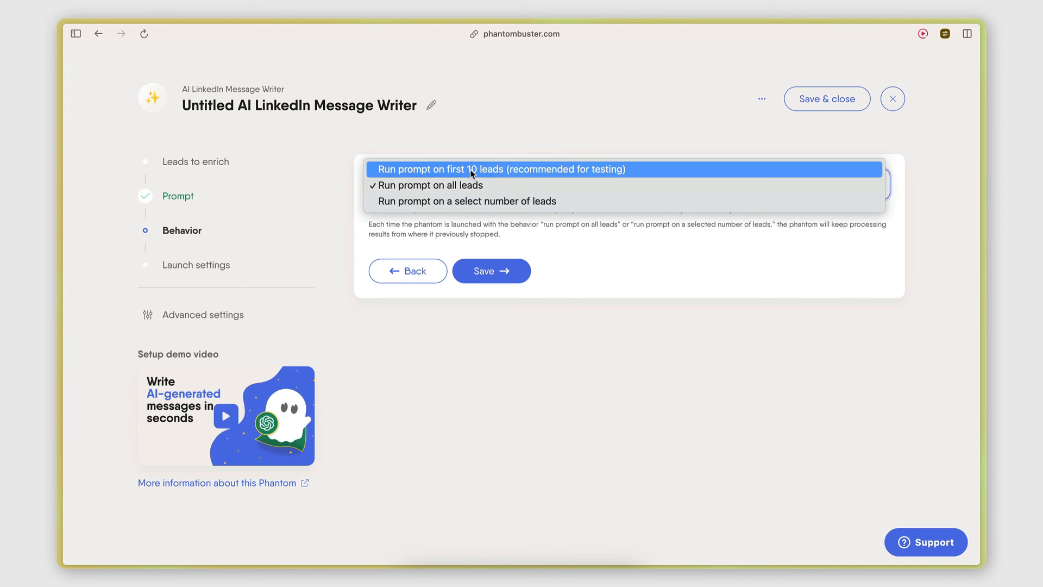
click(470, 185)
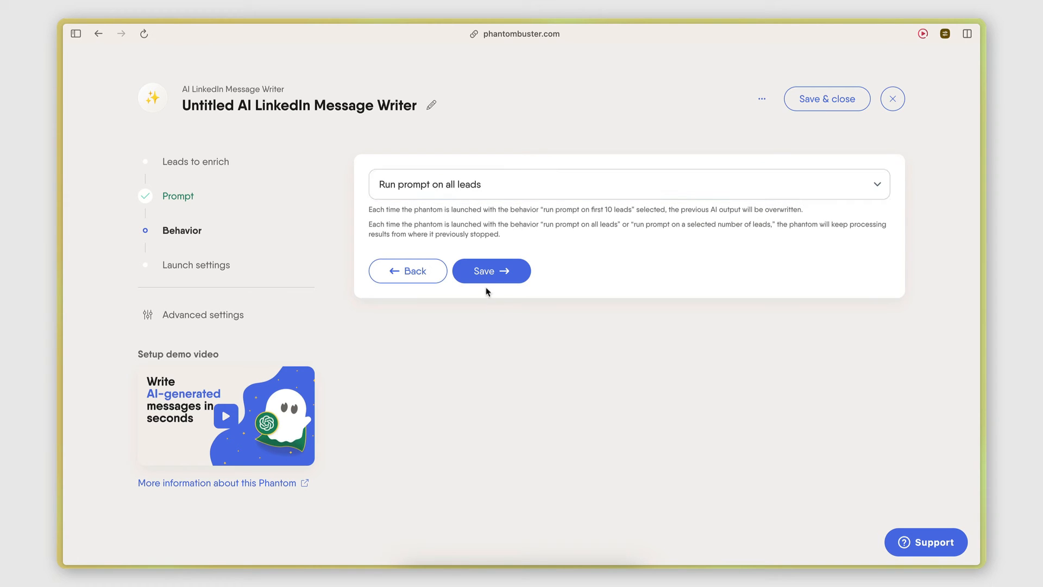
click(488, 267)
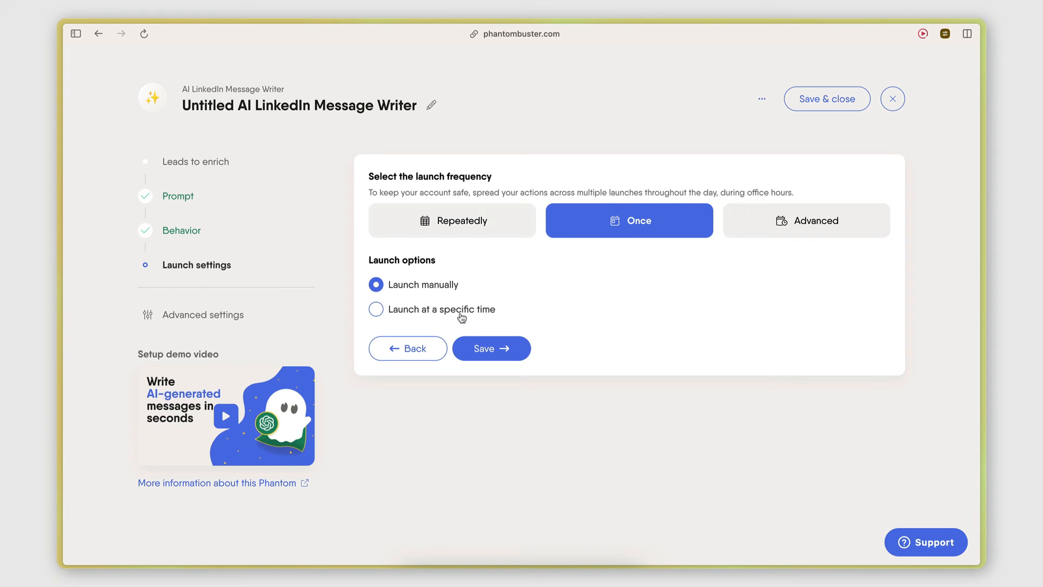
Save the one-time manual launch settings and launch the AI LinkedIn Message Writer.
click(493, 348)
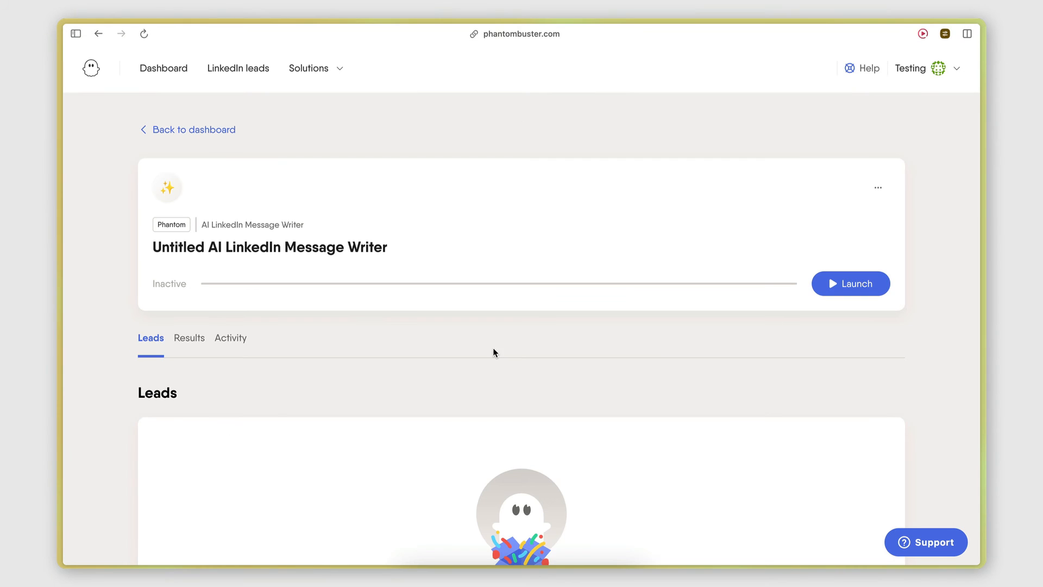
click(839, 284)
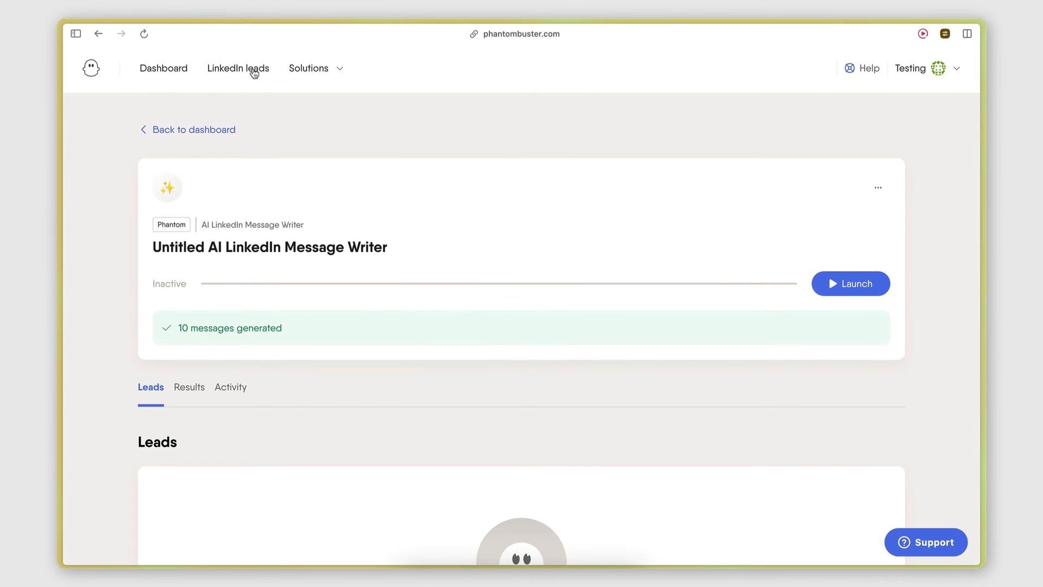
Examine the AI-generated messages in the message column of the full LinkedIn leads table.
click(253, 73)
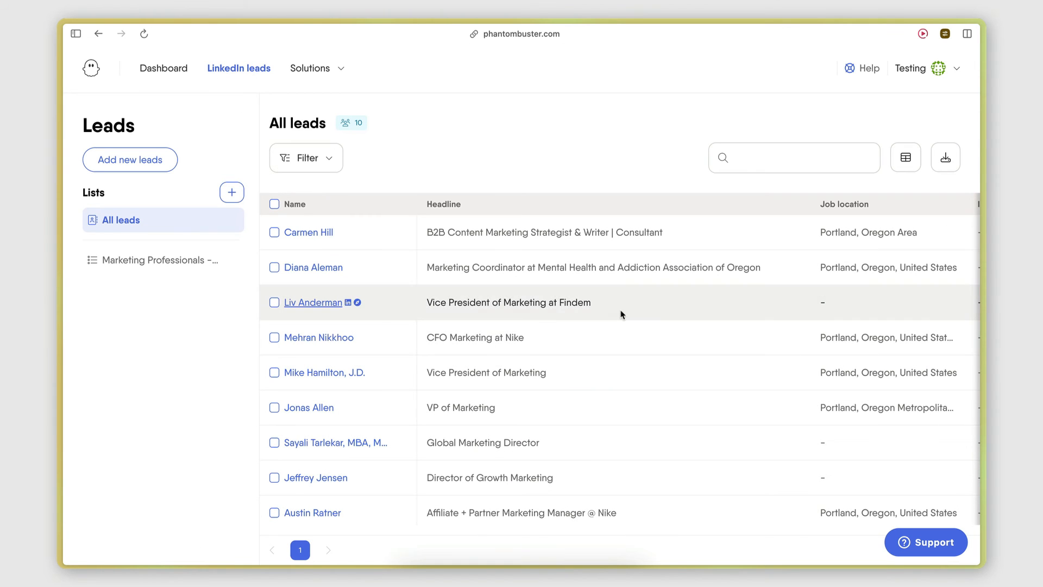
scroll(622, 314, right, 15)
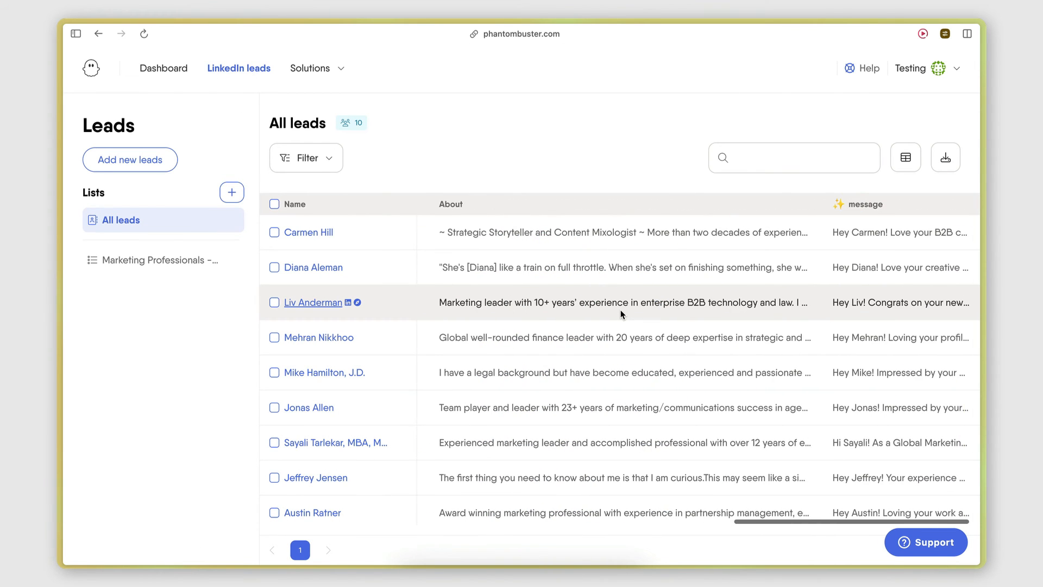
scroll(872, 227, down, 1)
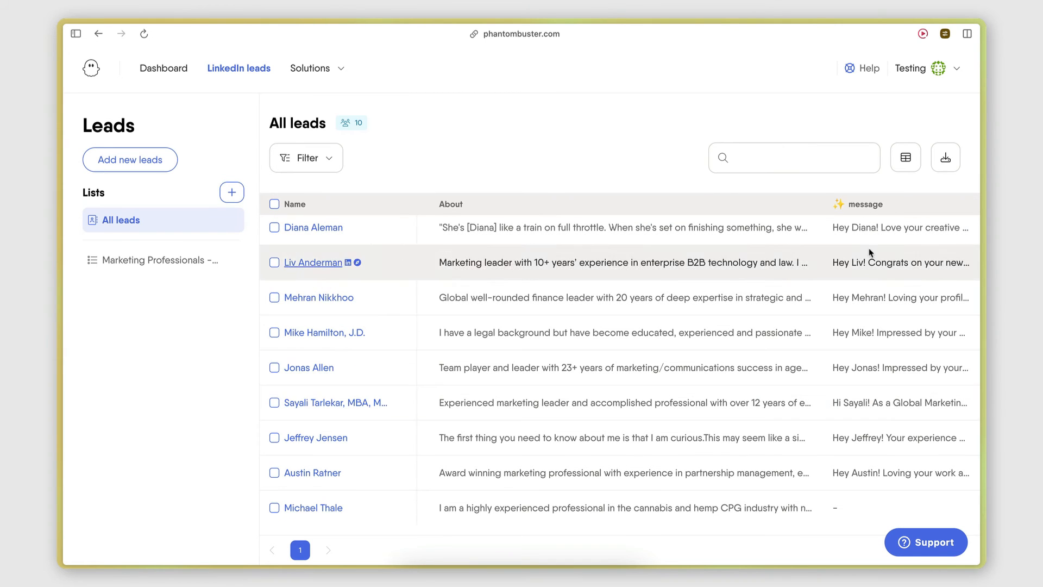
scroll(815, 356, up, 1)
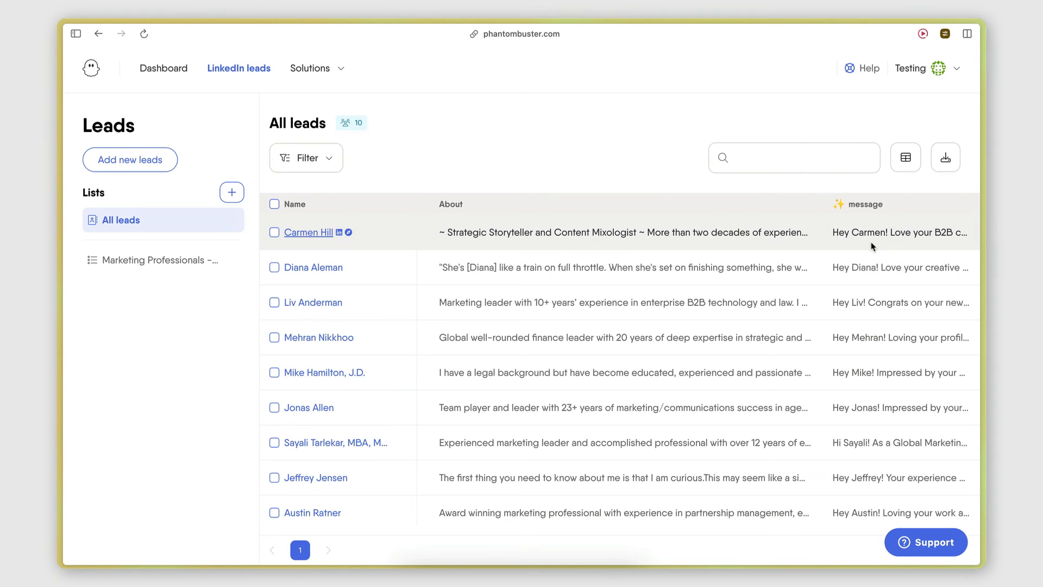
View the first lead's AI enrichment message and enlarge its text box to read it in full.
click(296, 234)
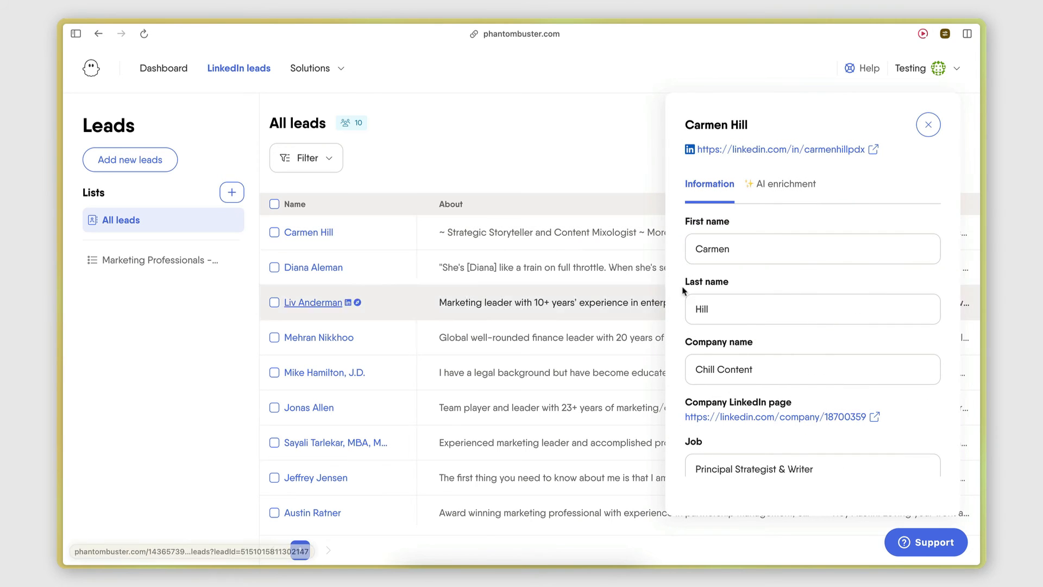
click(785, 188)
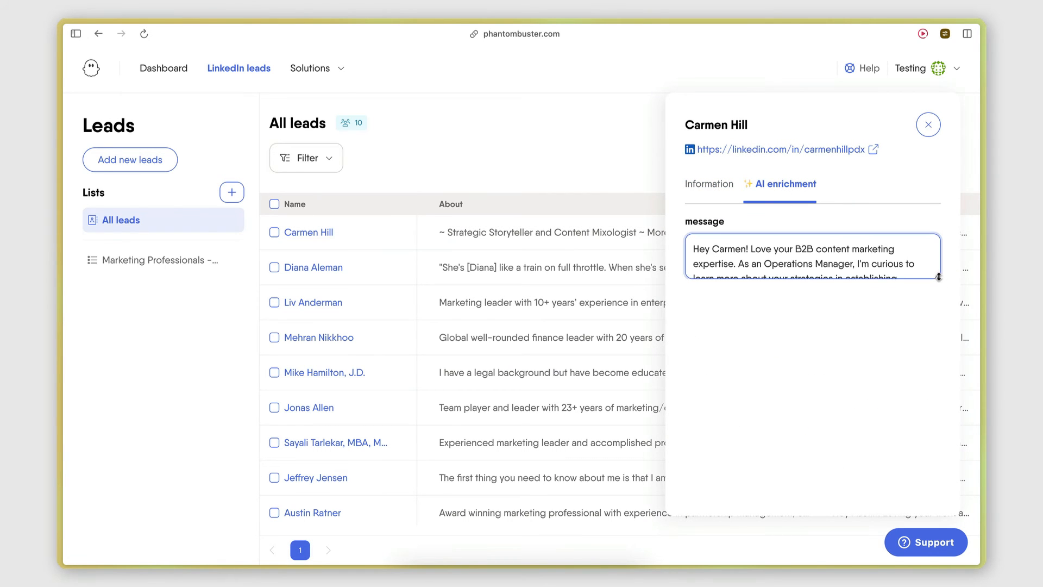
drag(939, 283, 938, 336)
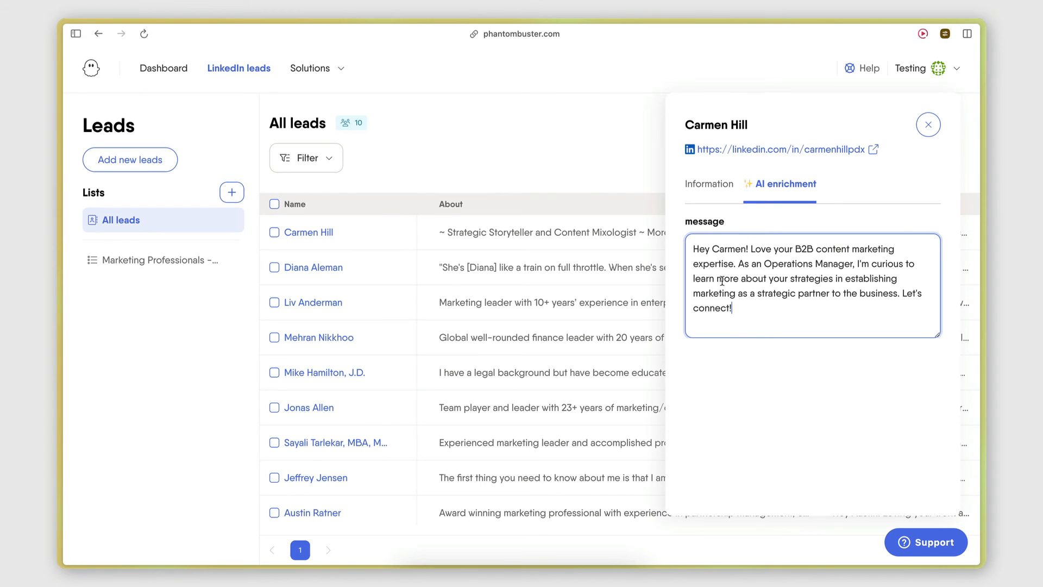
Try inserting the sample text "hjfd" after the greeting in the lead's message, and close the lead's details without saving.
click(752, 248)
text(hjfd)
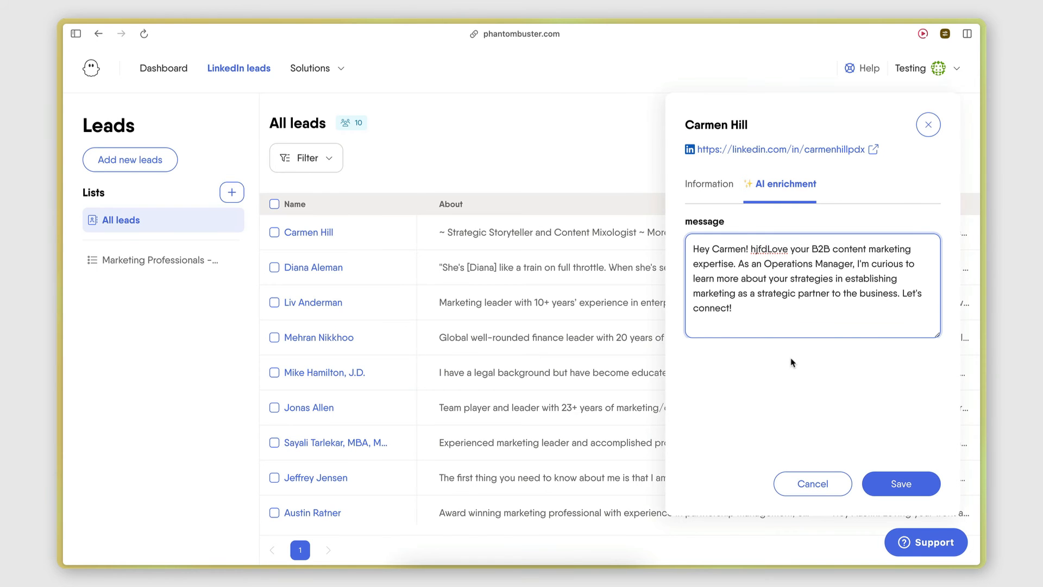
key(Escape)
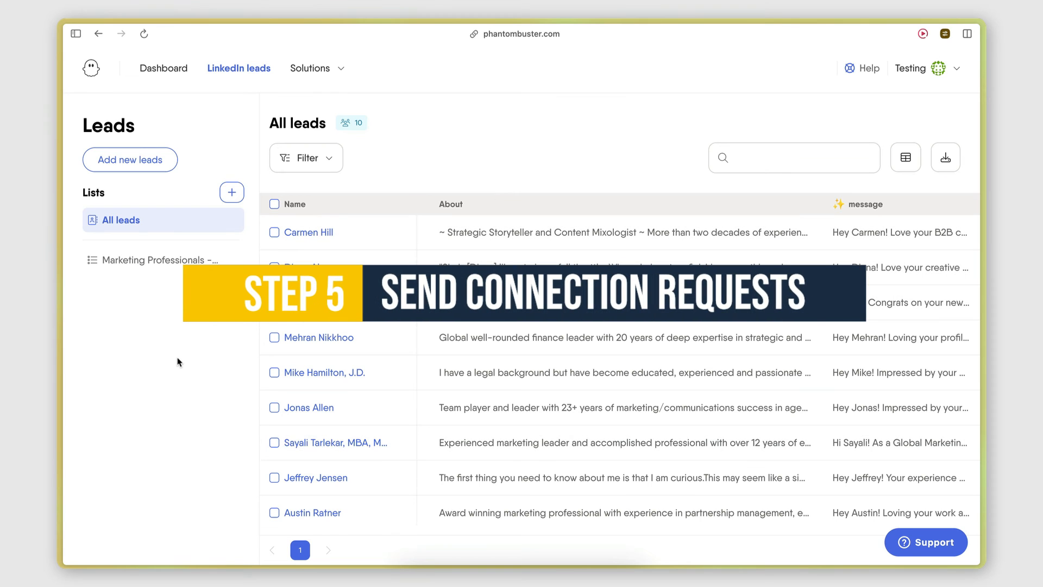
Open the Marketing Professionals - Portland list and choose the LinkedIn Auto Connect Phantom to engage with it.
click(133, 260)
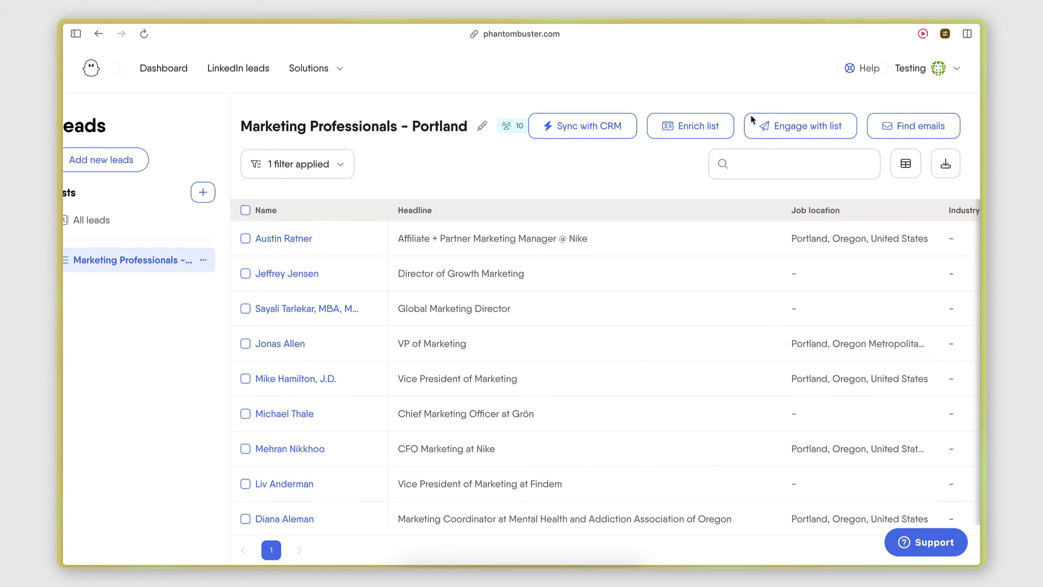
click(803, 129)
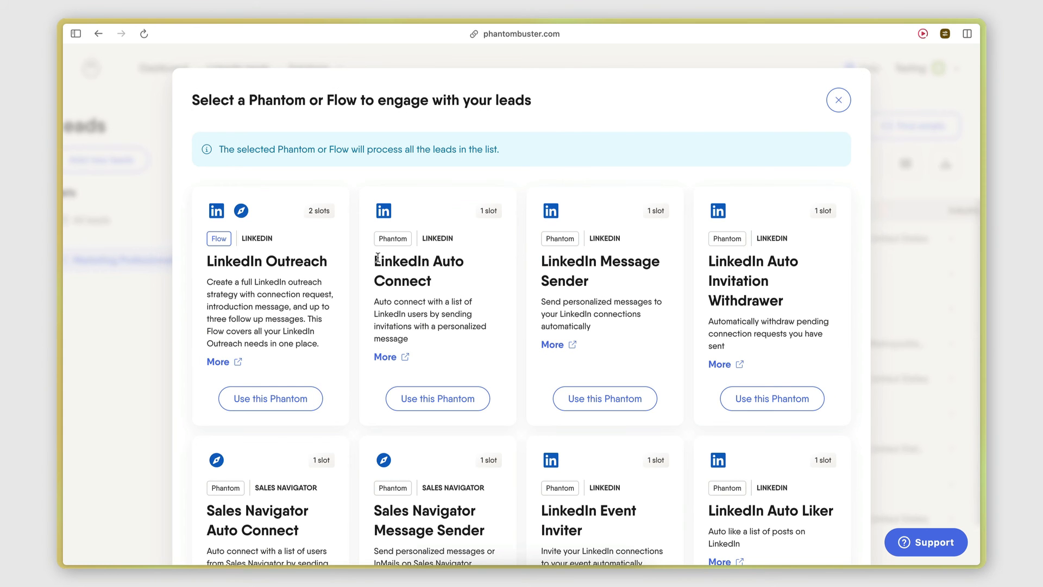
drag(375, 261, 438, 284)
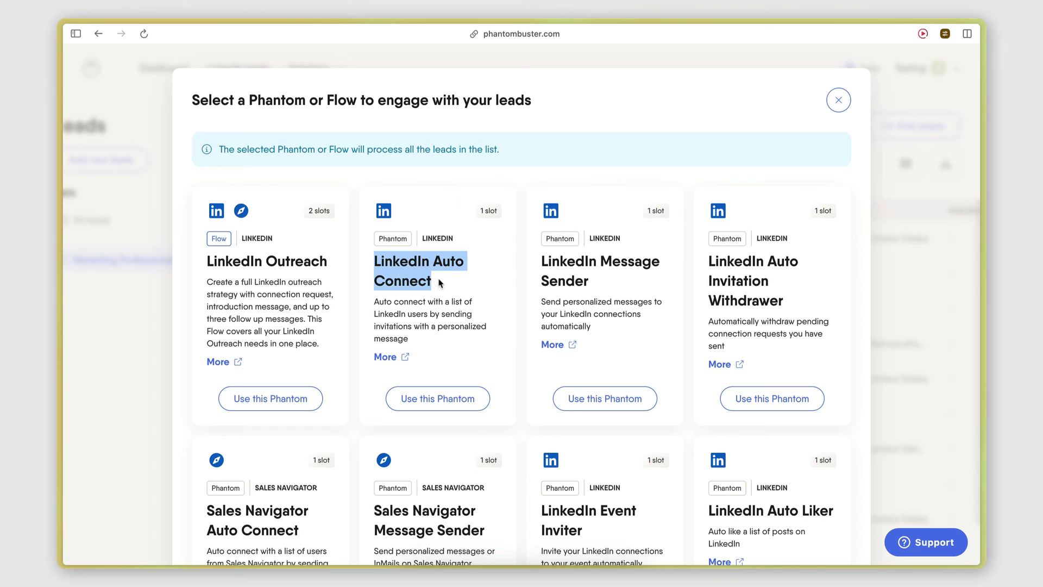
click(431, 296)
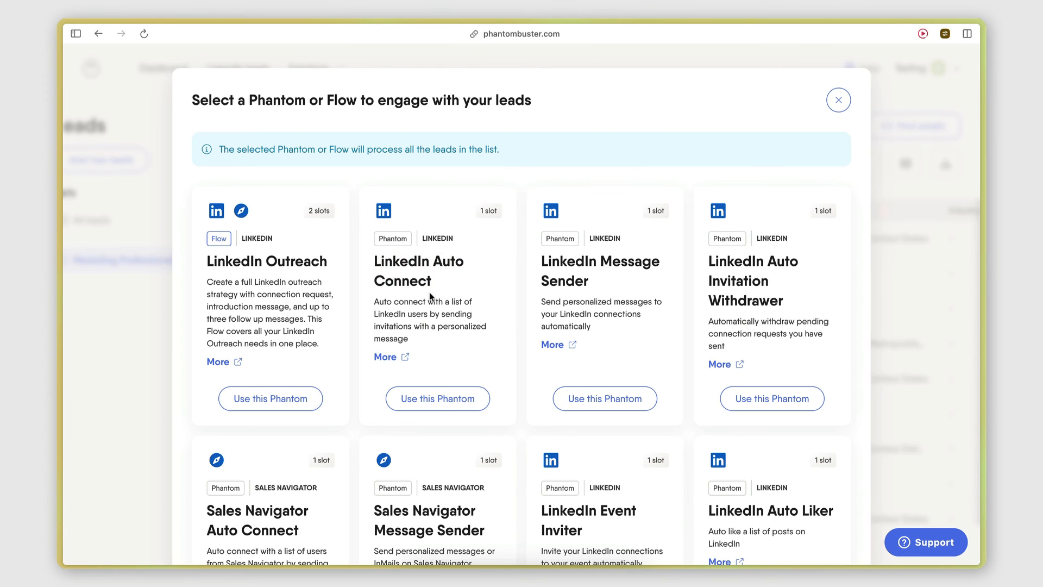
click(444, 400)
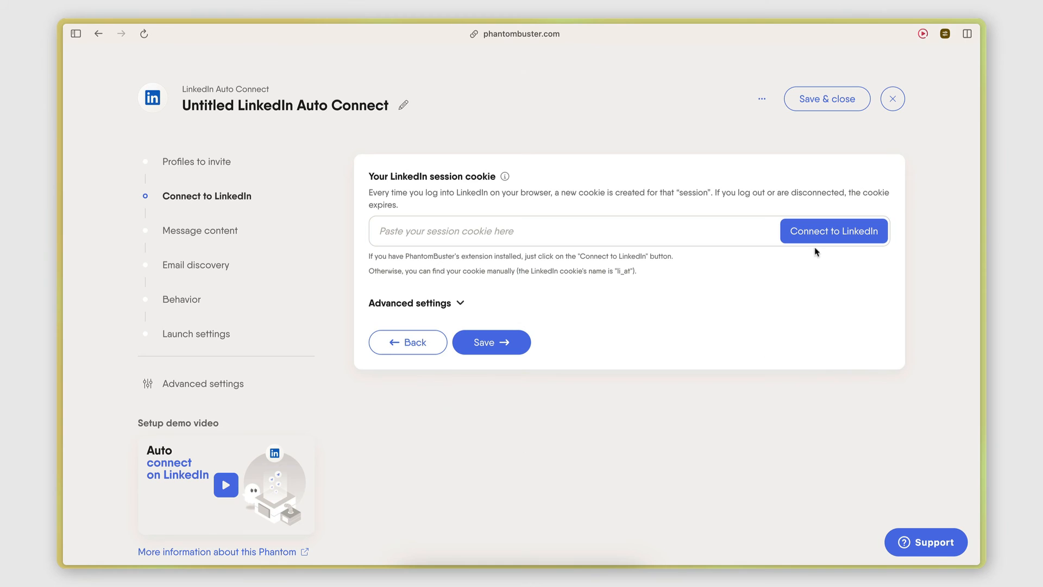
Connect the Phantom to LinkedIn to fill in the session cookie, and save the connection.
click(820, 234)
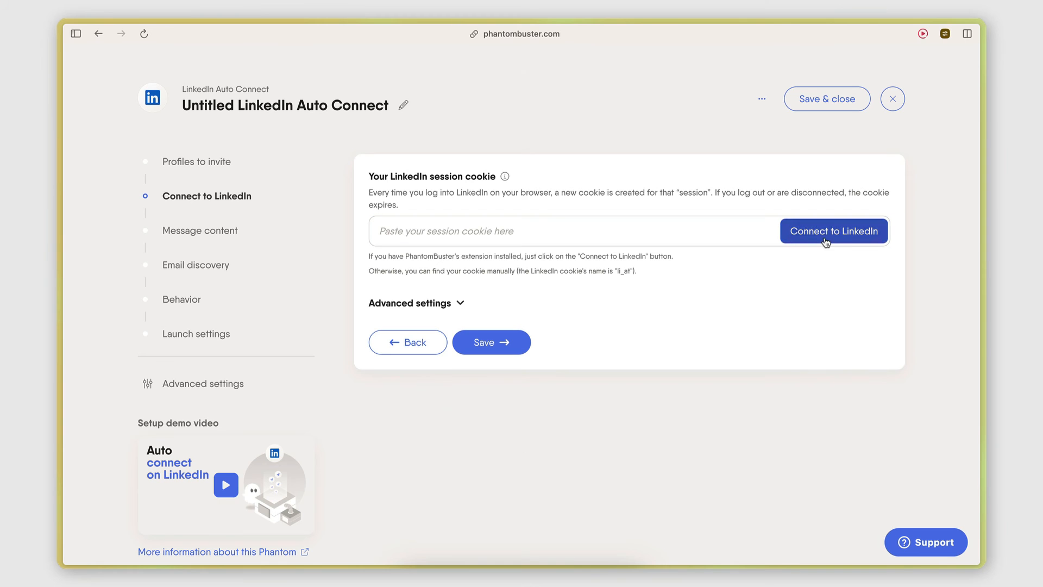
click(481, 346)
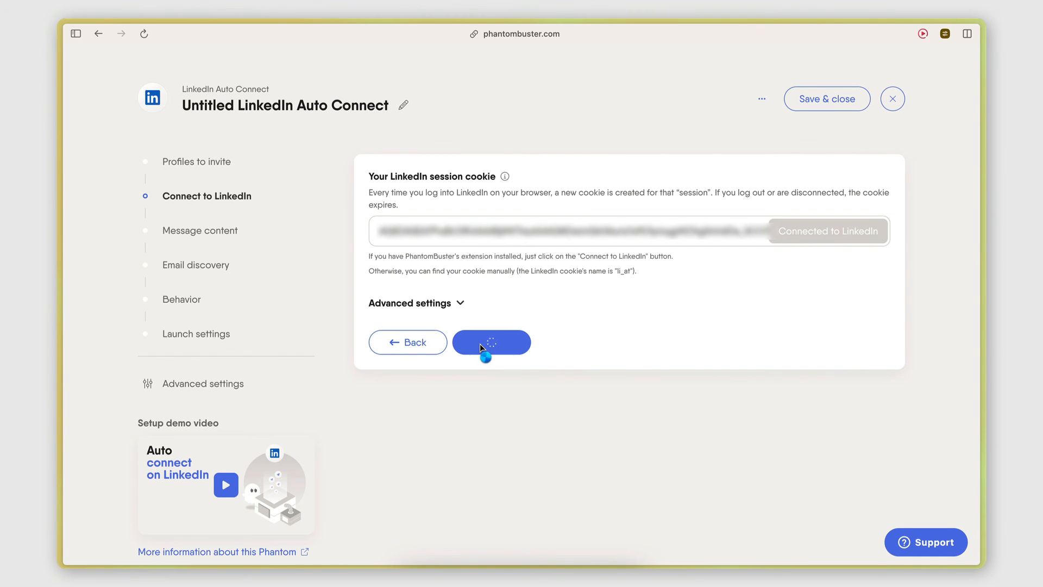
Browse the placeholder tags, try an invitation message starting with "Hi" and the first-name tag, and clear the message box.
click(428, 333)
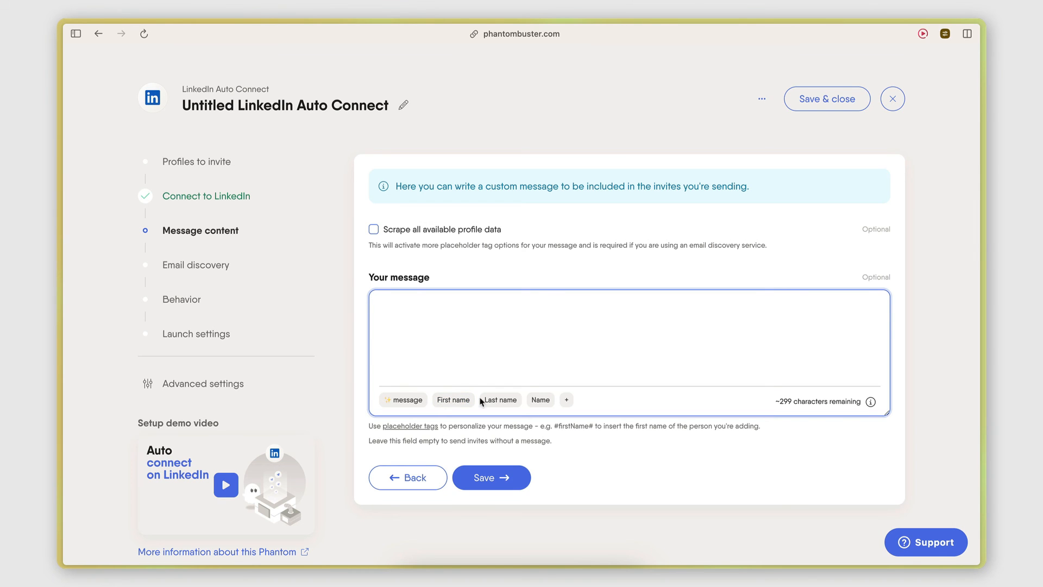
click(566, 402)
scroll(610, 435, down, 10)
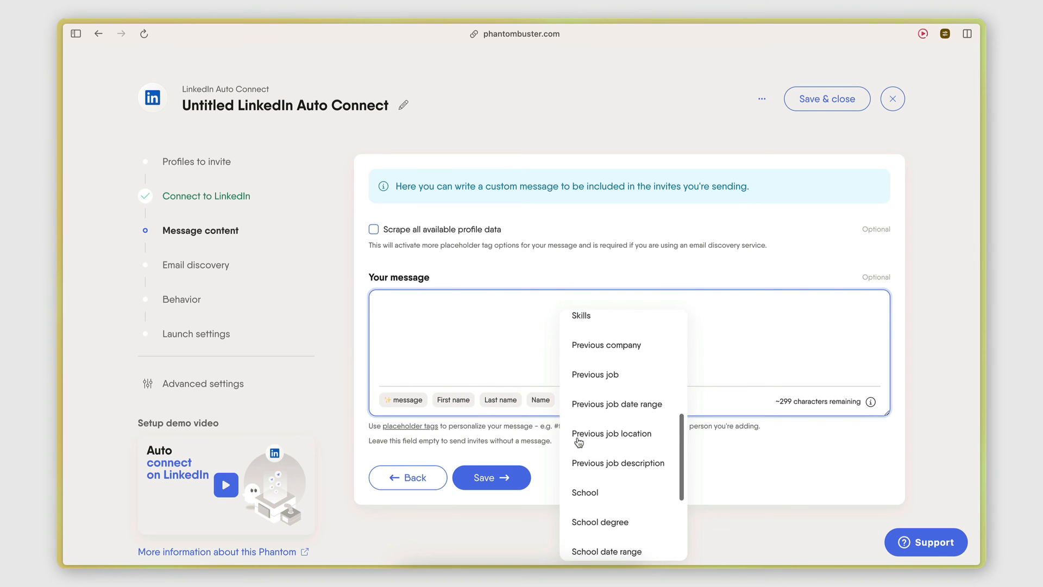
scroll(609, 435, up, 10)
click(459, 327)
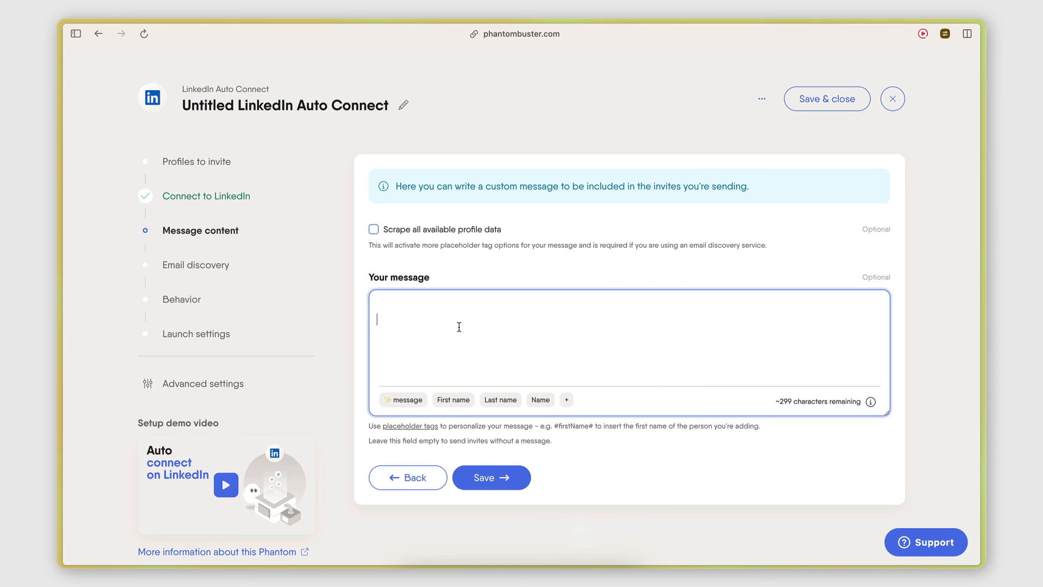
text(Hi)
click(453, 399)
text(,)
key(super+a)
key(BackSpace)
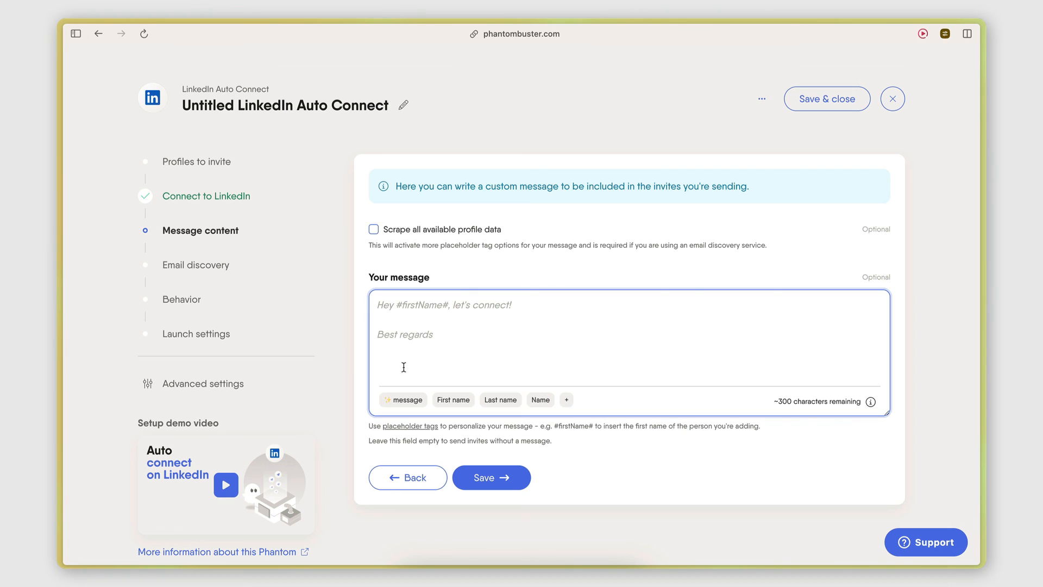
Use the #ai_message# placeholder as the whole invitation message and save the message content.
click(395, 402)
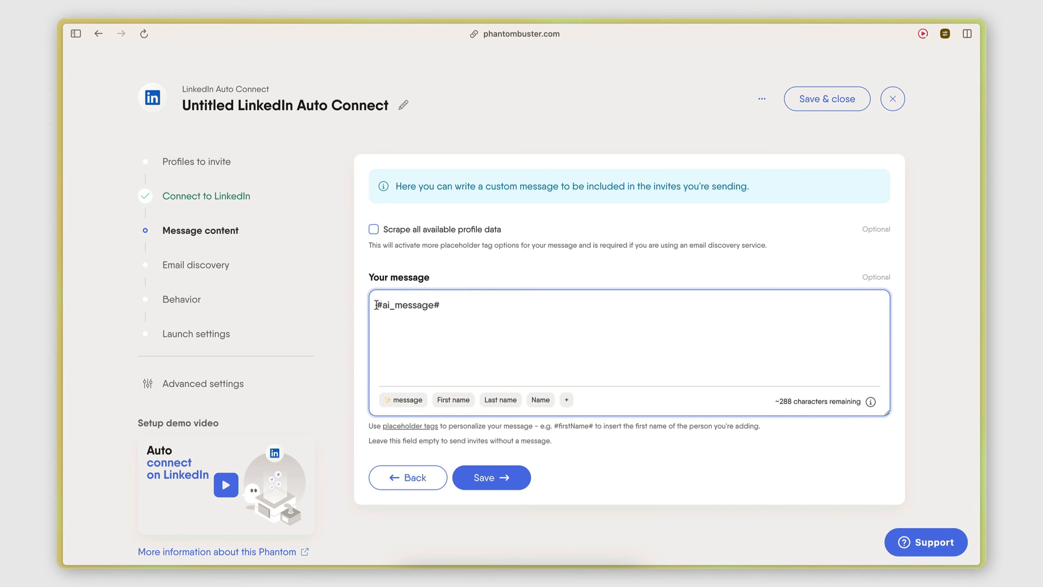
drag(376, 305, 481, 304)
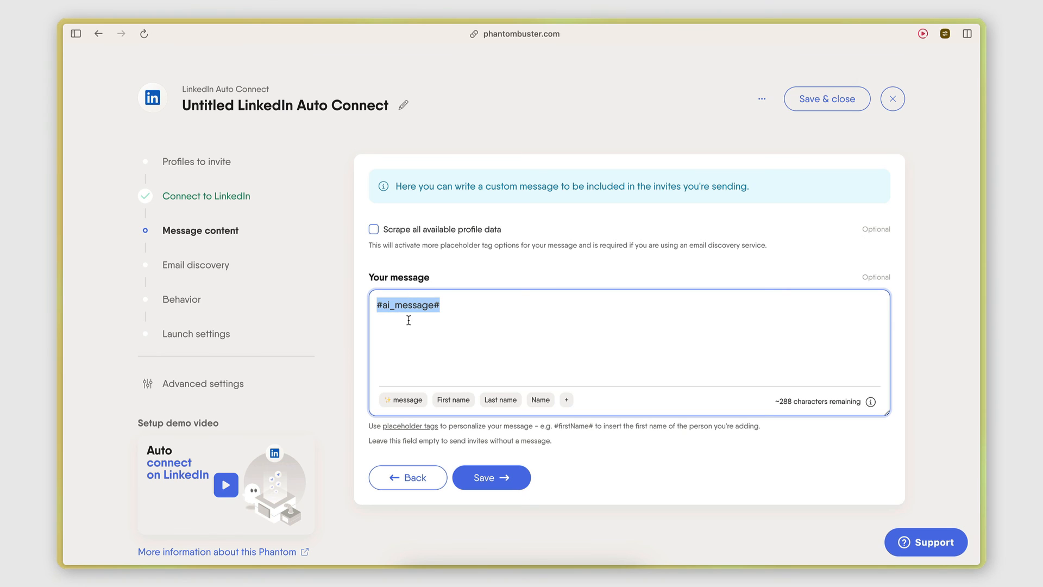
click(450, 269)
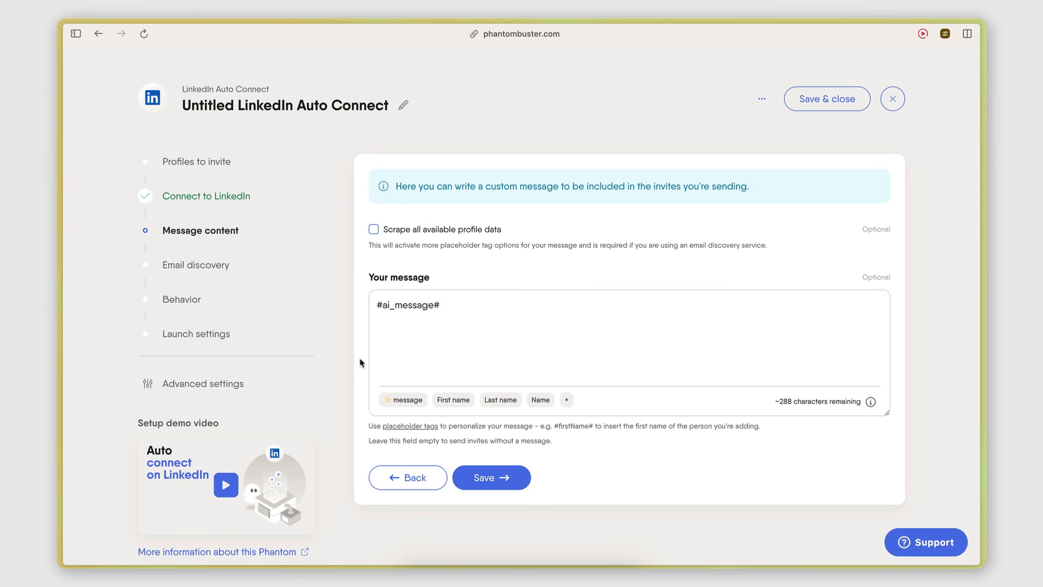
click(501, 478)
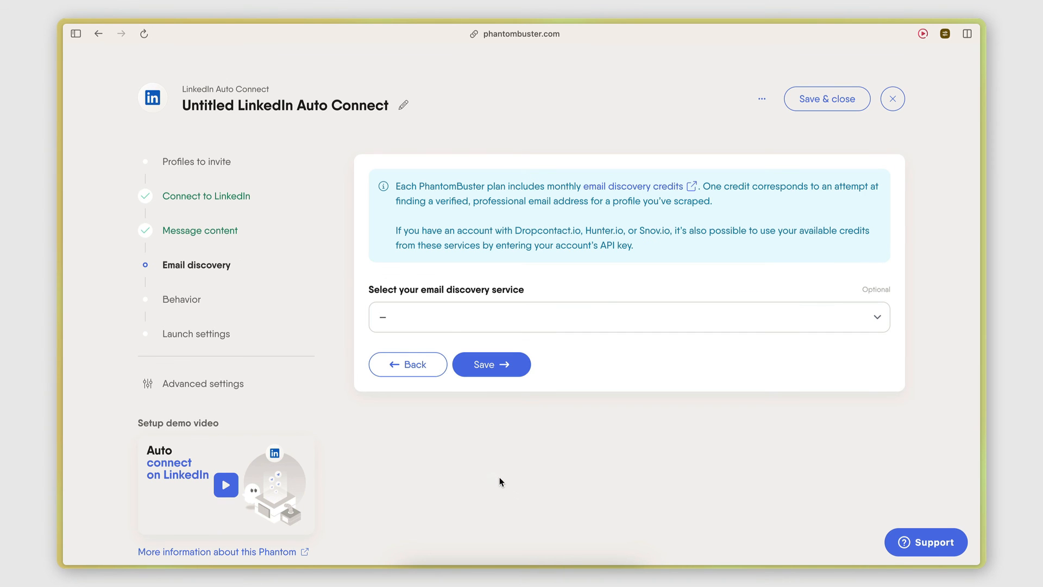
Save the setup with no email discovery service, 10 invitations per launch and a single manual launch, and launch the Auto Connect Phantom.
click(500, 371)
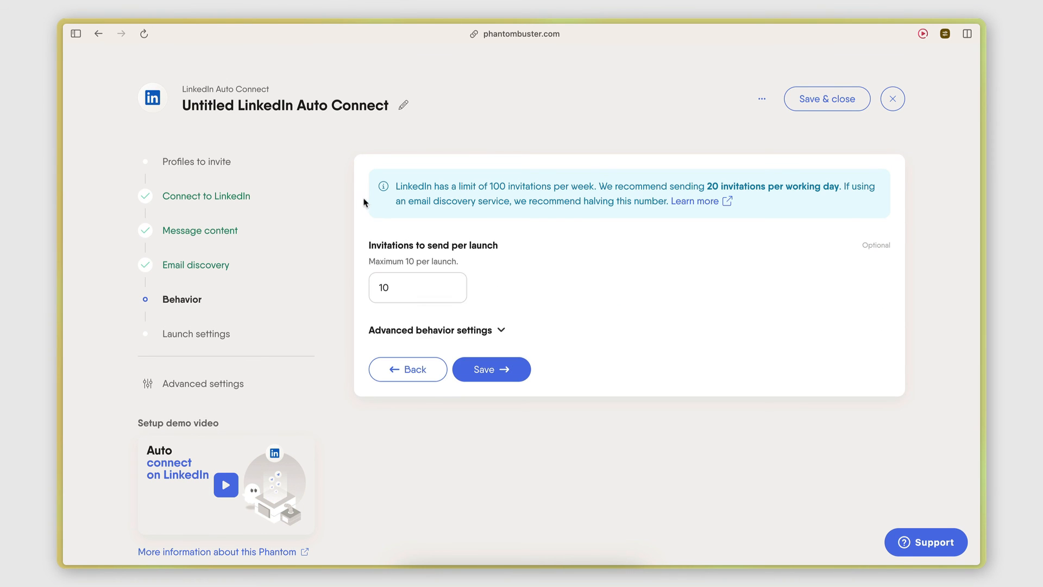
click(477, 369)
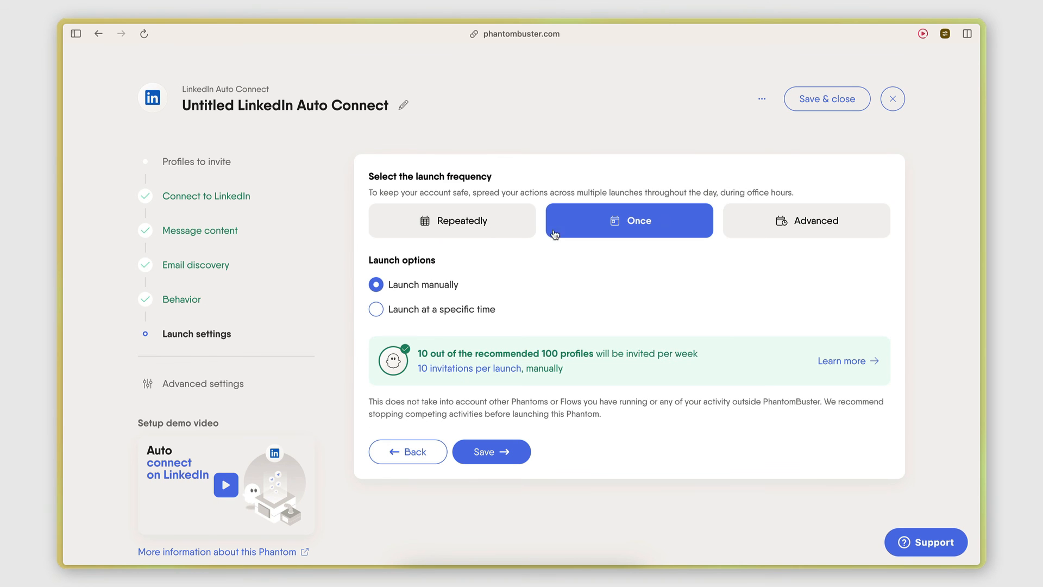
click(508, 448)
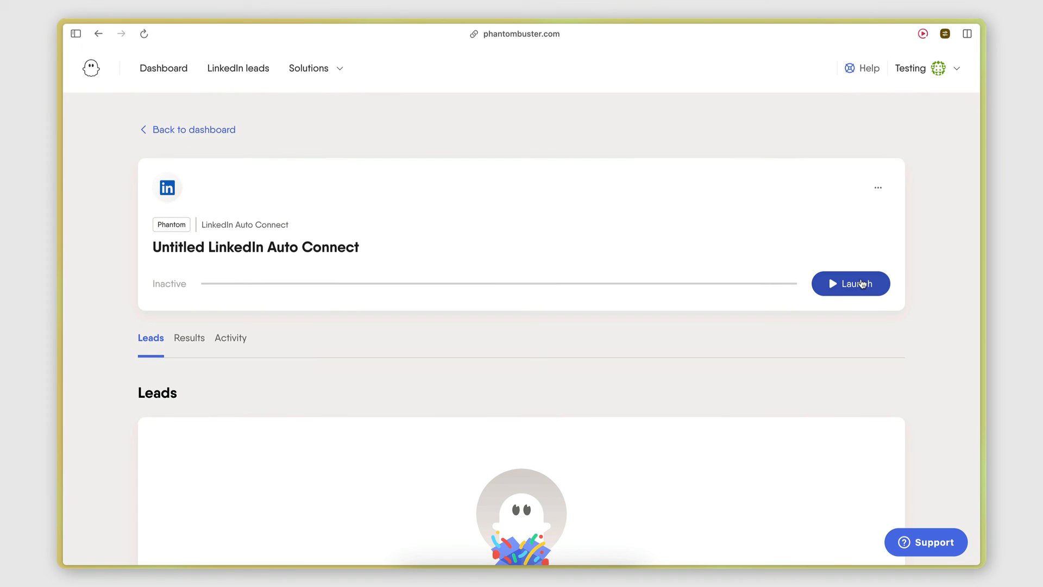
click(832, 291)
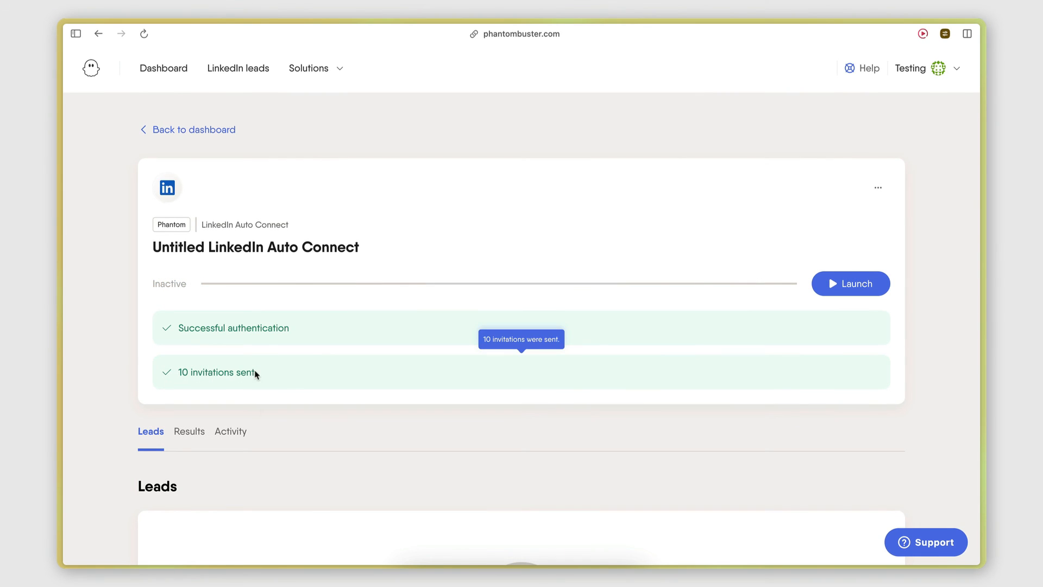
Switch to LinkedIn to review the sent invitations, expand the last two messages in the list, and return to the PhantomBuster Auto Connect page.
click(75, 34)
click(95, 184)
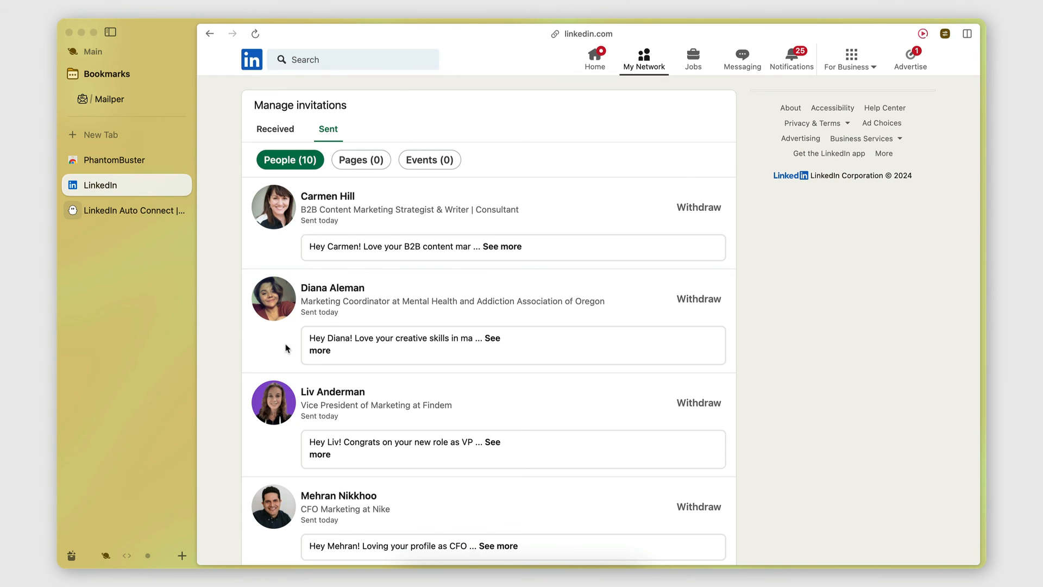
scroll(289, 345, down, 10)
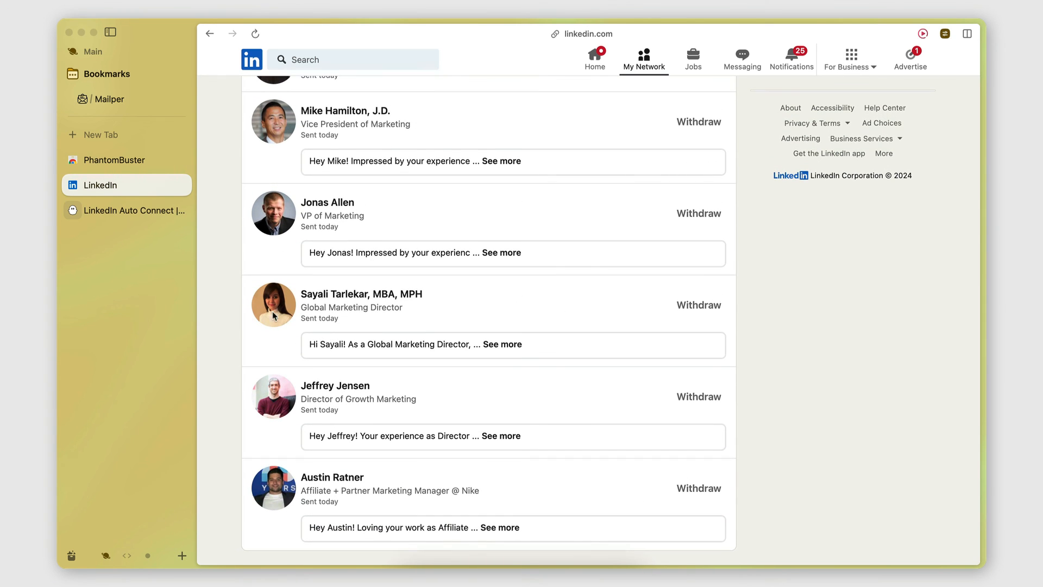
click(499, 528)
scroll(489, 538, down, 2)
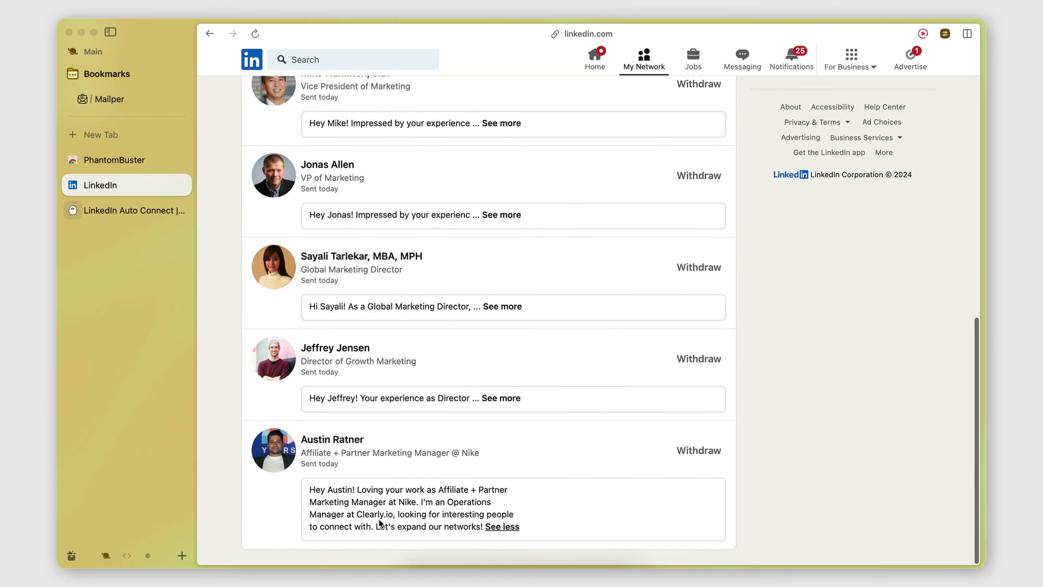
click(501, 400)
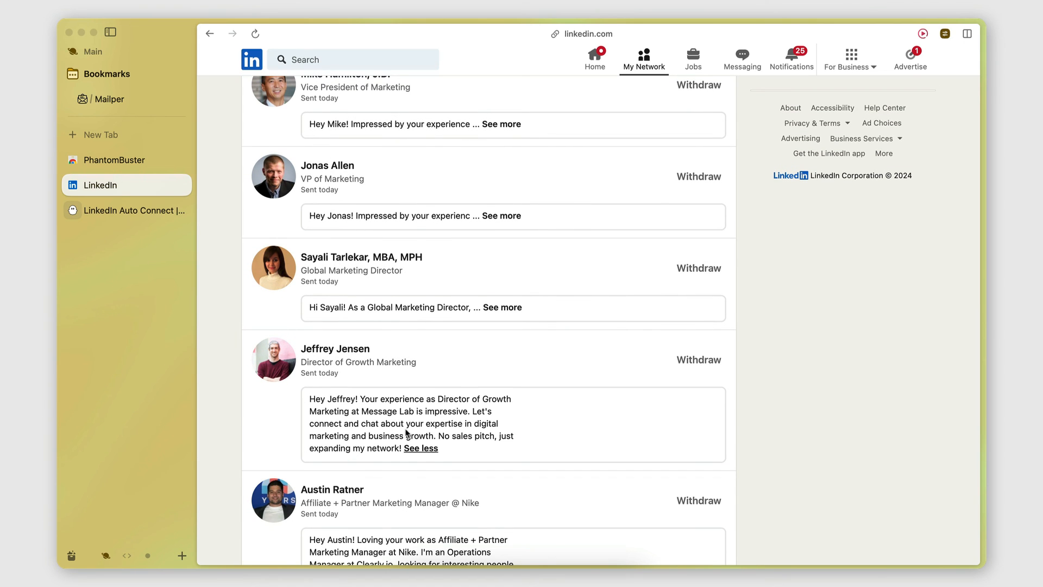
scroll(406, 433, up, 15)
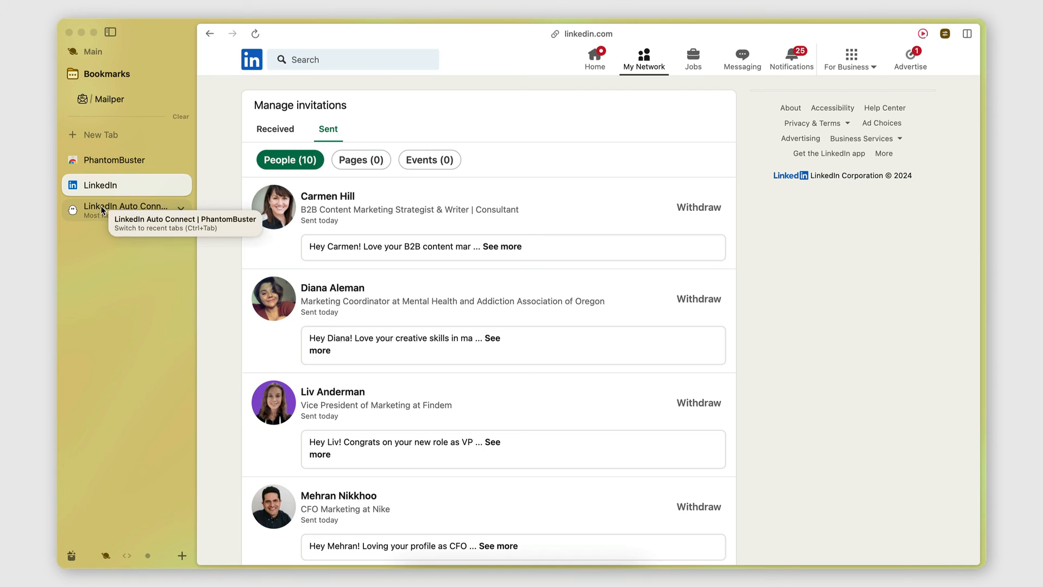
click(101, 207)
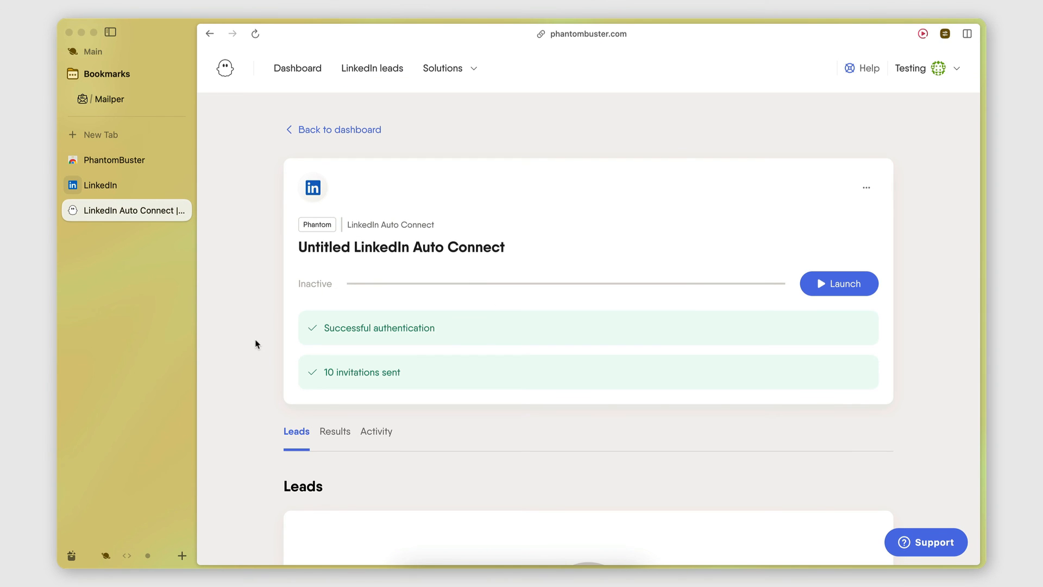